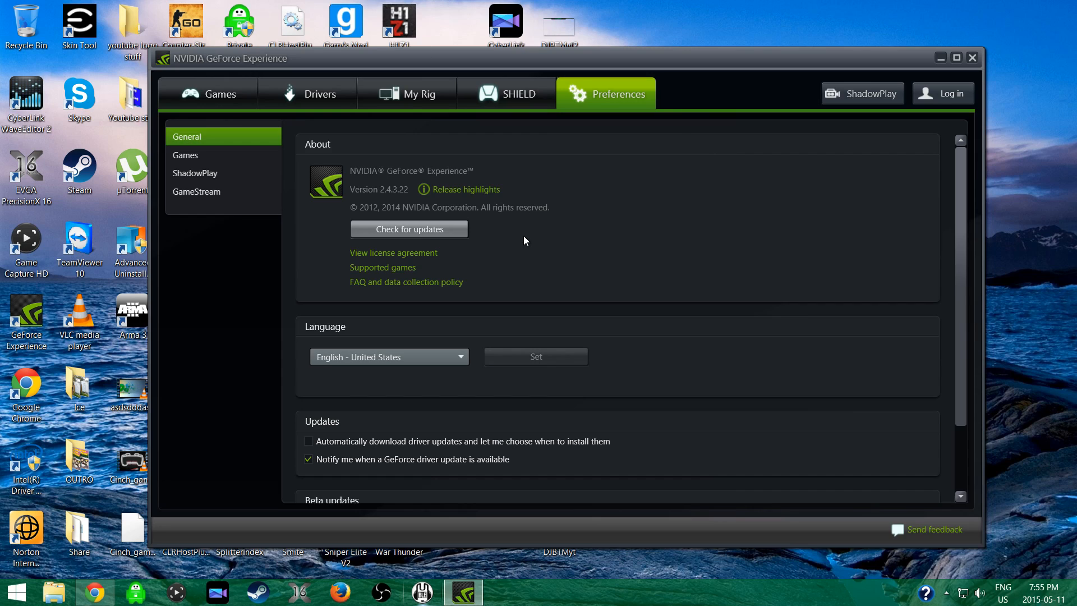
Show the ShadowPlay preferences and bring up the ShadowPlay recording window over them.
left_click(206, 177)
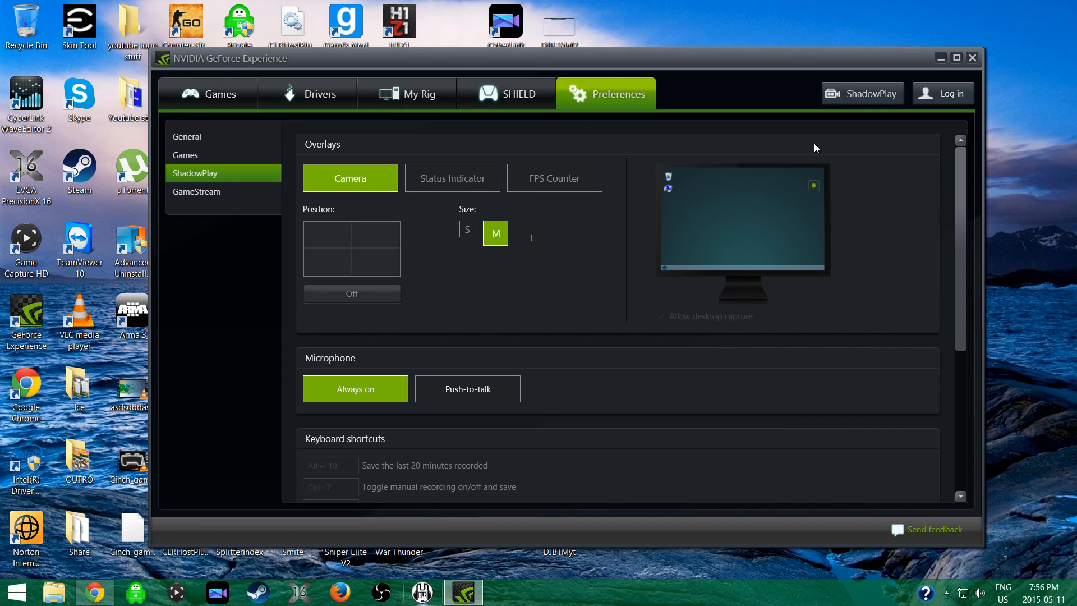
left_click(846, 101)
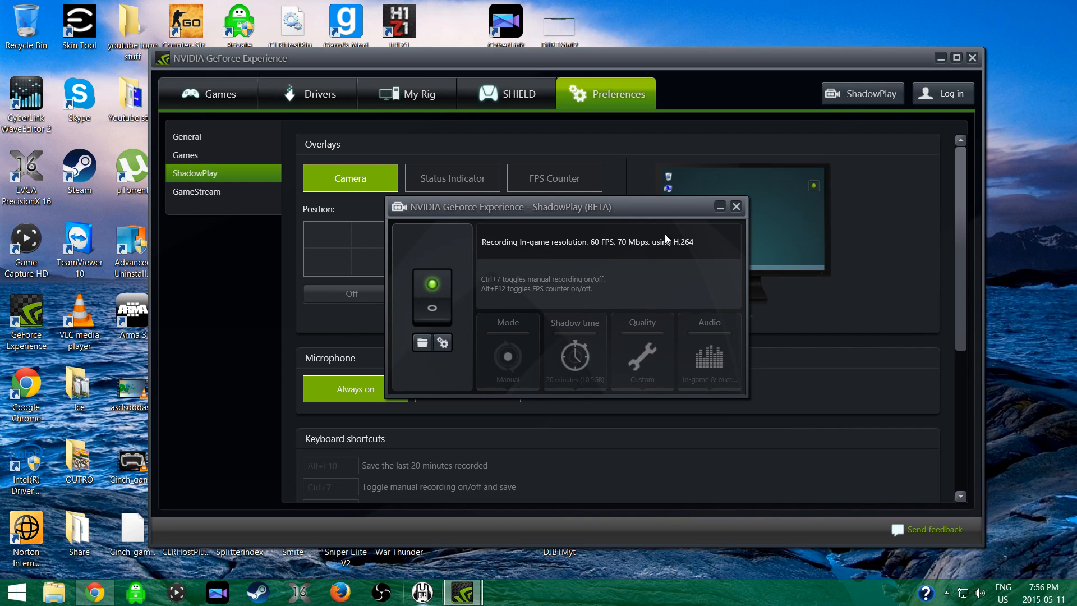
left_click_drag(652, 211, 568, 177)
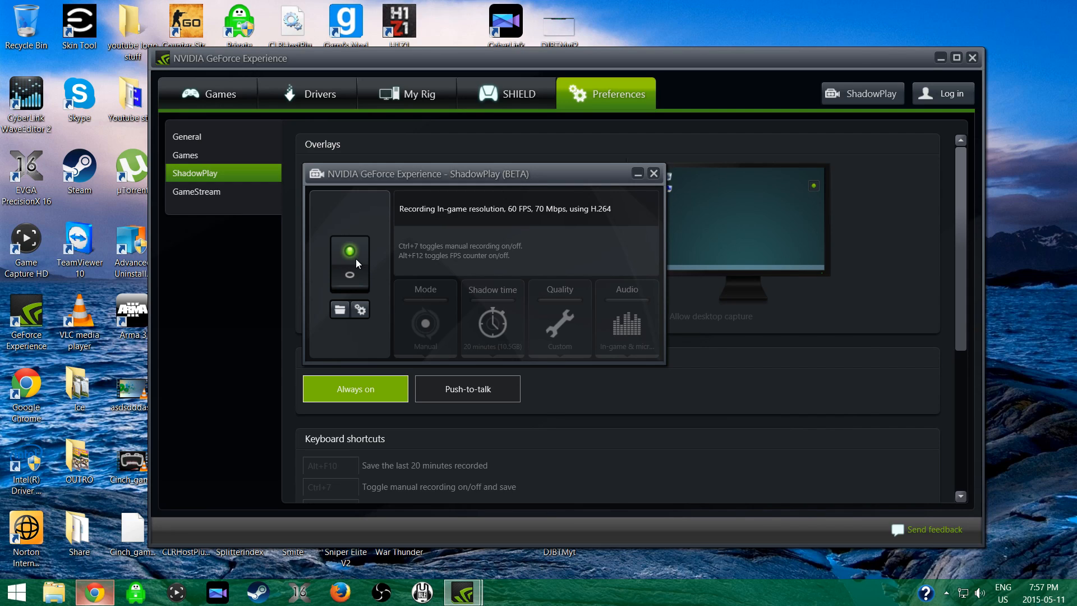
left_click(362, 309)
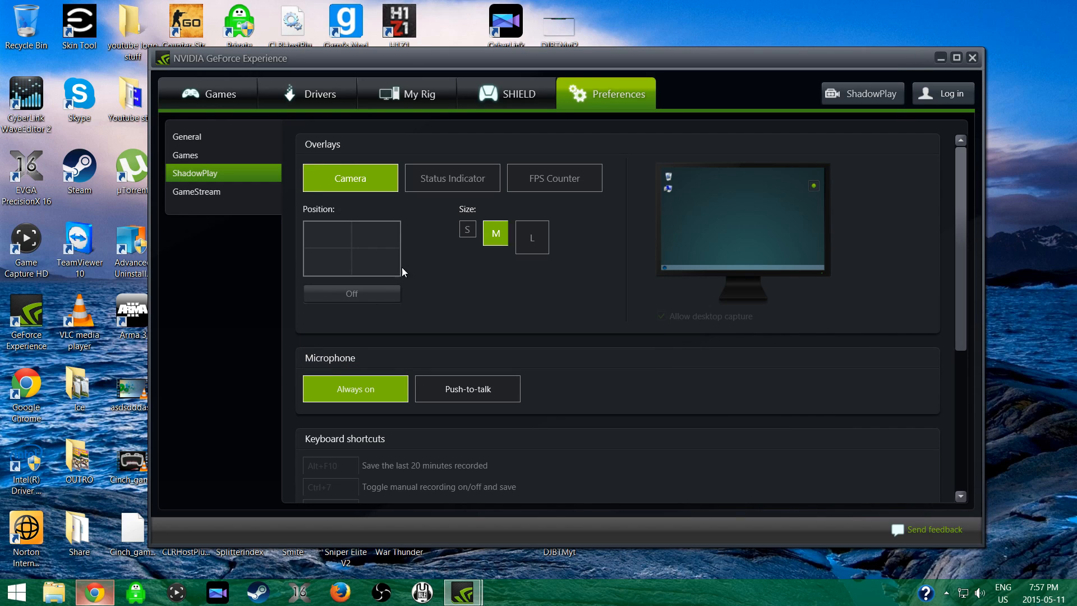
left_click(846, 93)
Open the ShadowPlay recordings folder, look through its videos and the obs record subfolder, and close the file window.
left_click(340, 311)
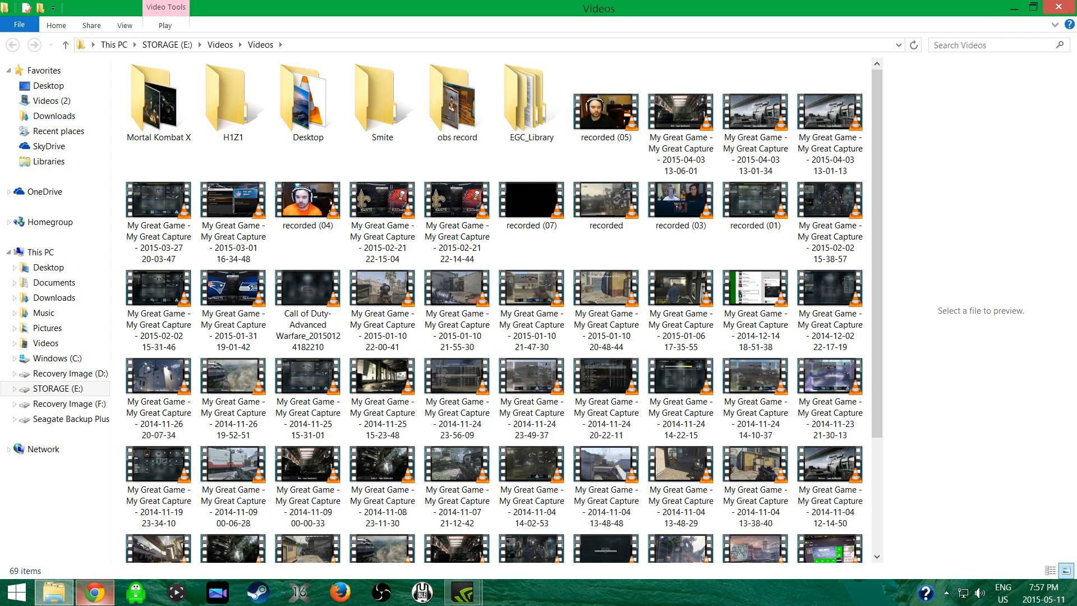
scroll(531, 225, "down", 3)
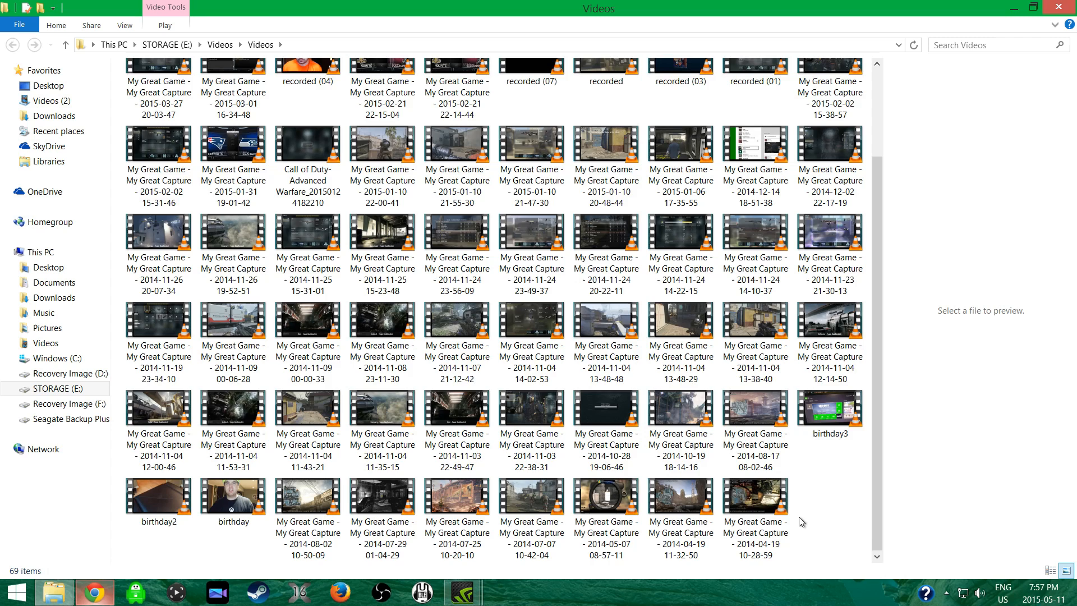
scroll(802, 512, "up", 3)
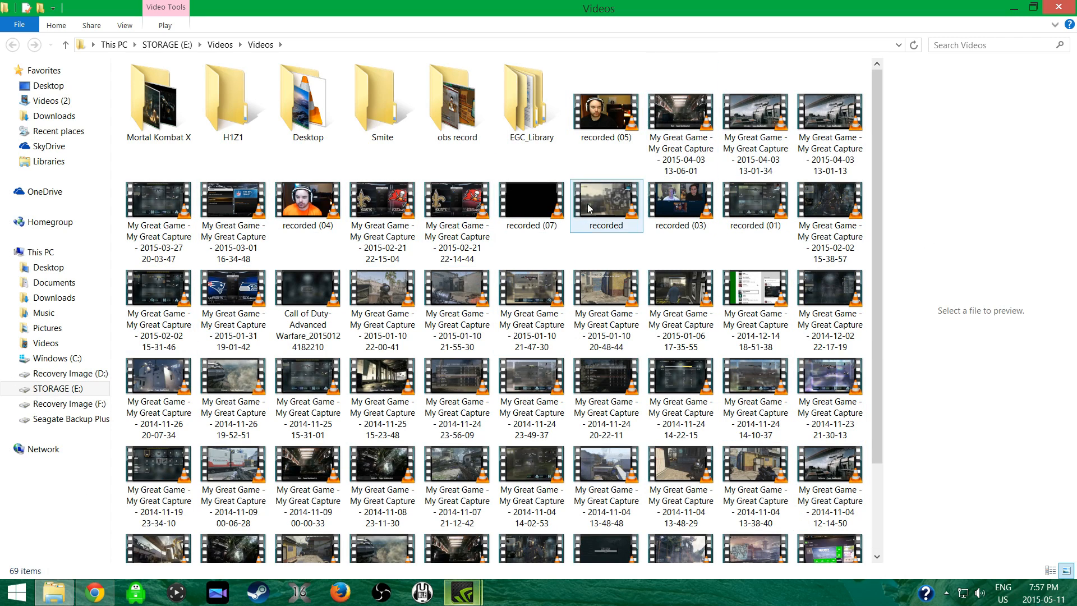
double_click(455, 111)
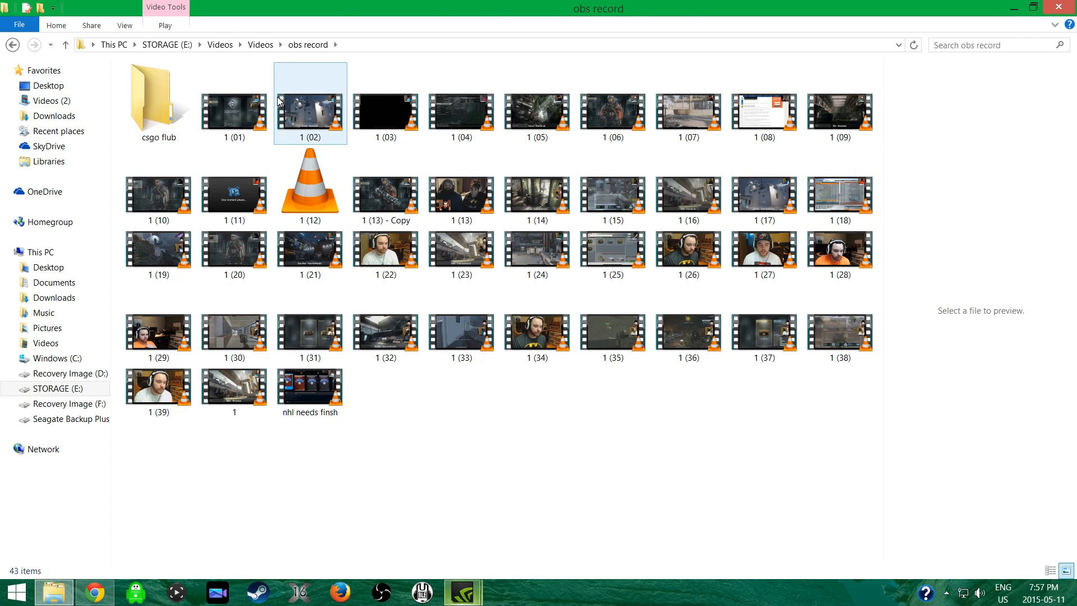
left_click(1057, 5)
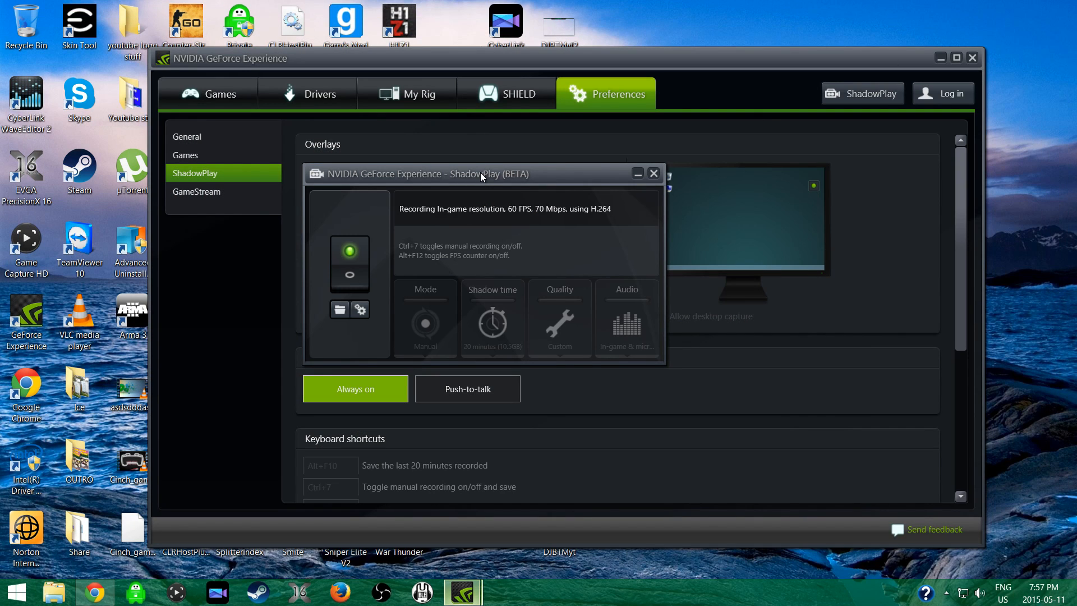
Move the ShadowPlay window slightly higher, check its preferences and recording summary, and close the window.
left_click_drag(480, 173, 480, 159)
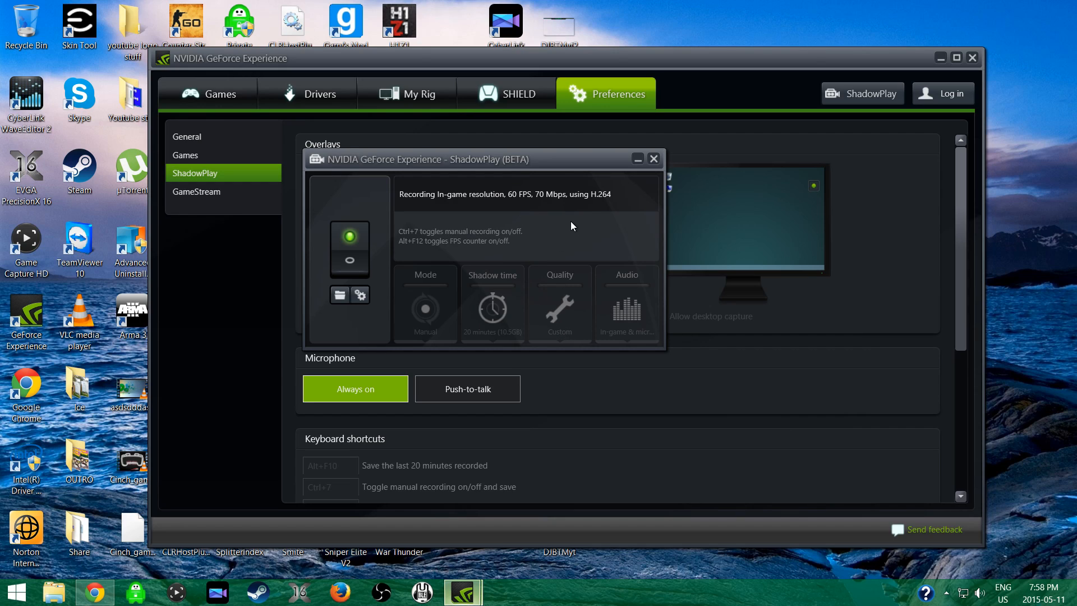
left_click(360, 295)
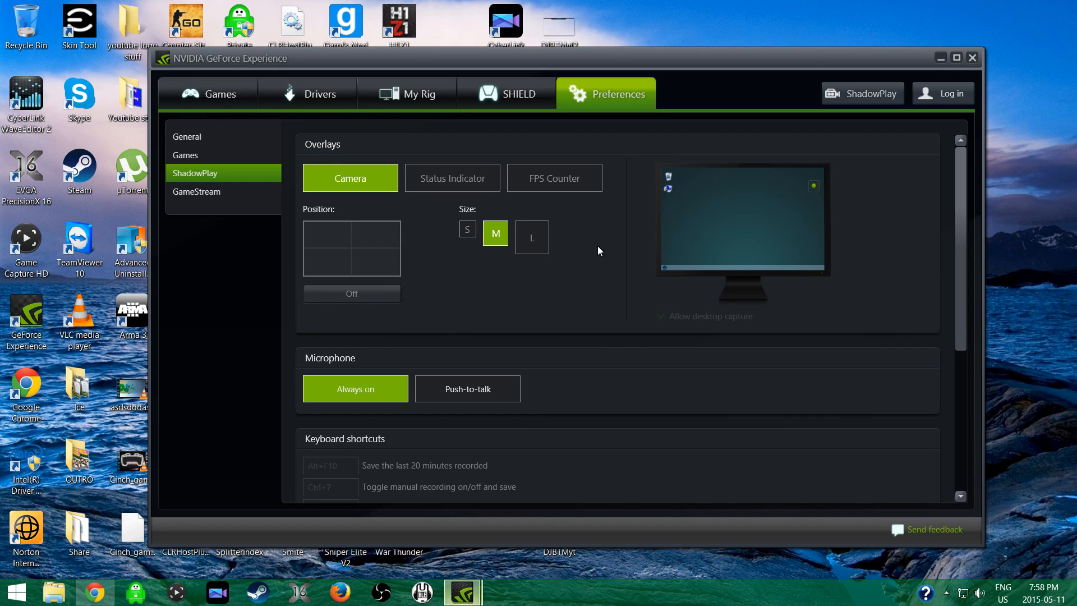
left_click(837, 93)
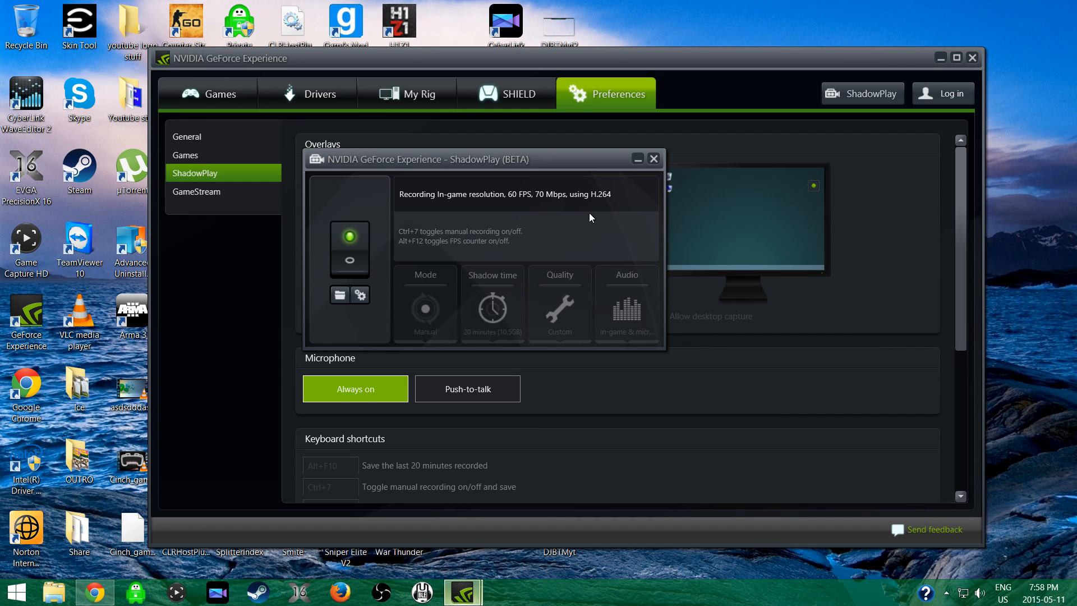
left_click(653, 159)
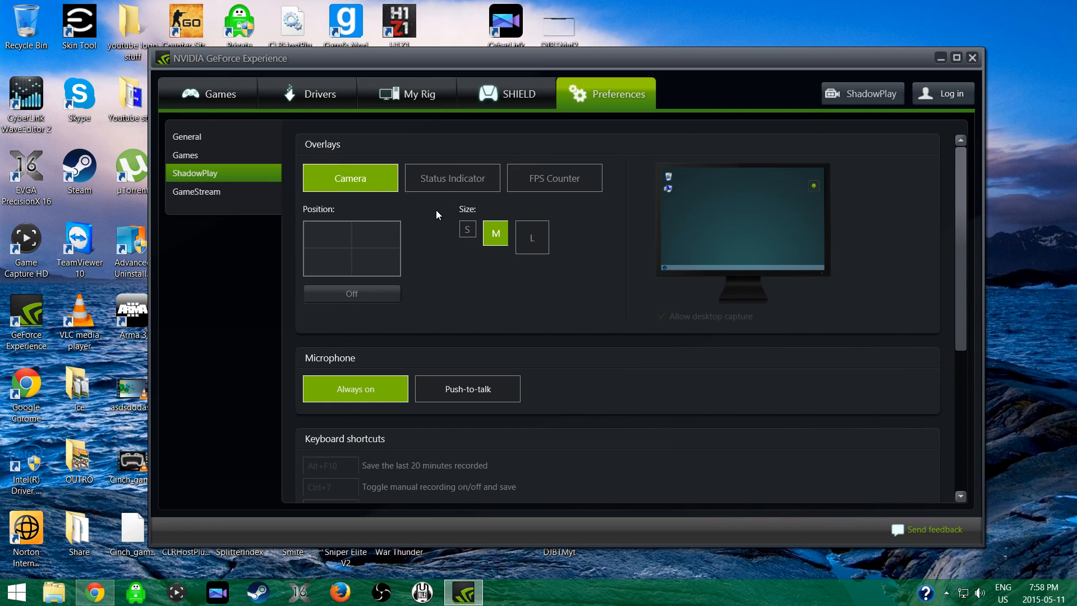
Review the ShadowPlay microphone, keyboard shortcut and recording location preferences, and close GeForce Experience.
left_click(200, 193)
left_click(197, 173)
mouse_move(1030, 9)
scroll(457, 359, "down", 3)
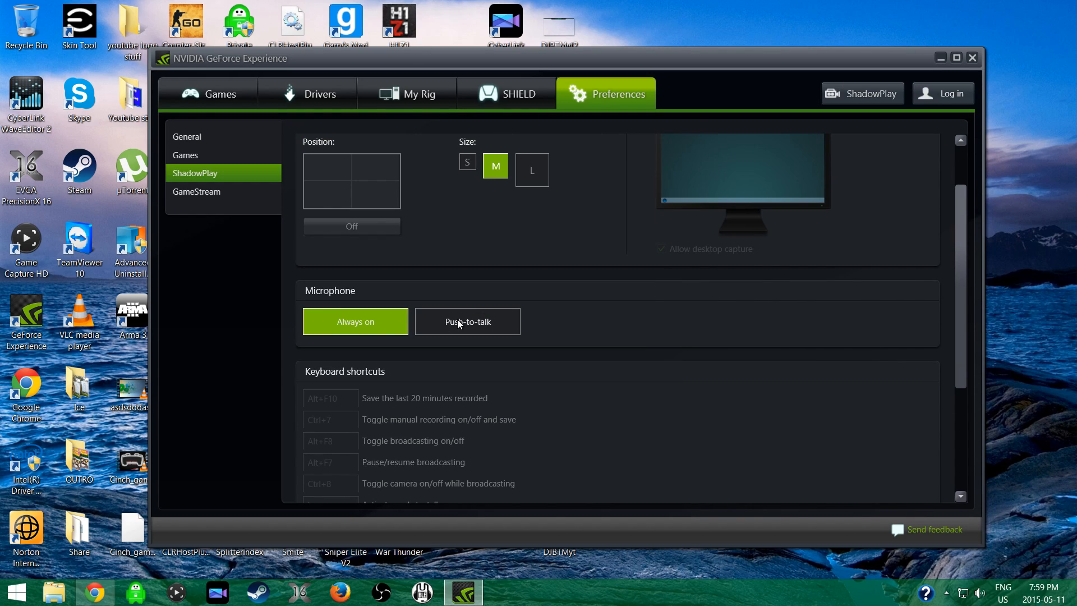
scroll(498, 260, "down", 8)
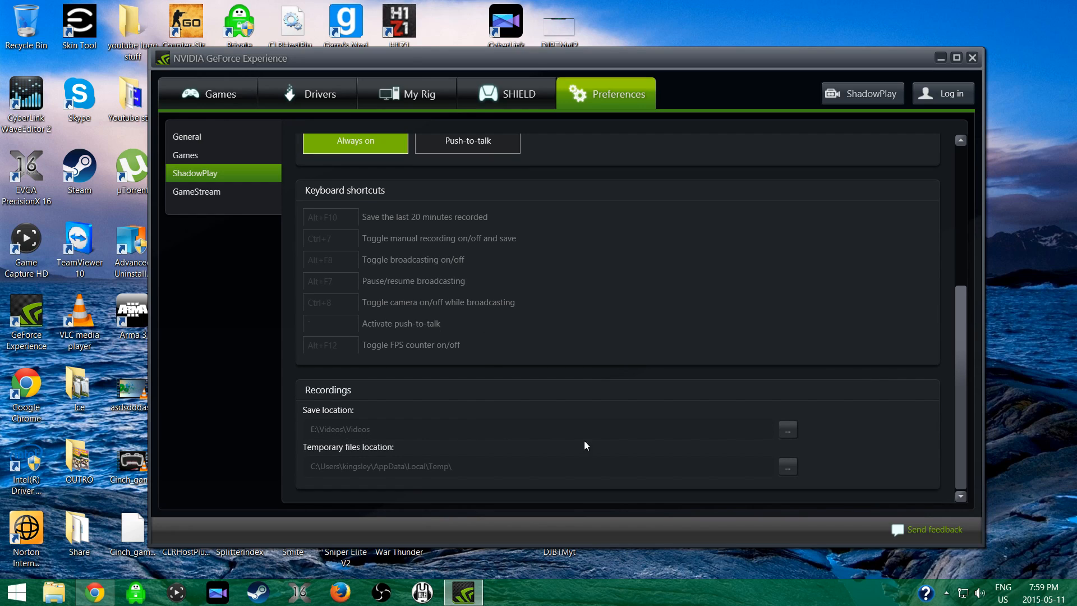
left_click(973, 58)
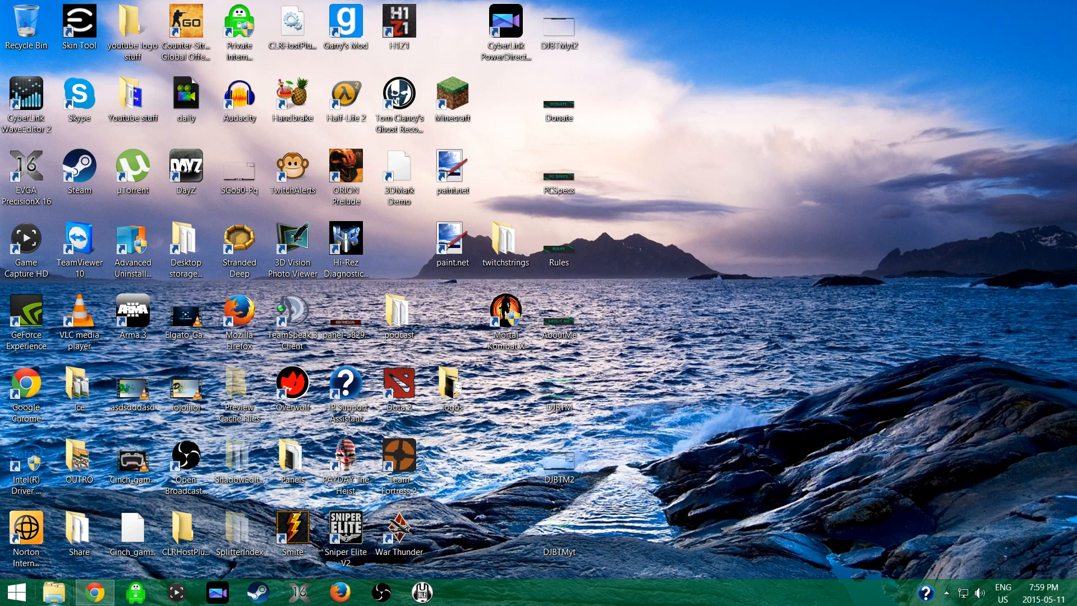
Launch Open Broadcaster Software and reposition its main window on the desktop.
left_click(382, 592)
left_click_drag(621, 194, 408, 121)
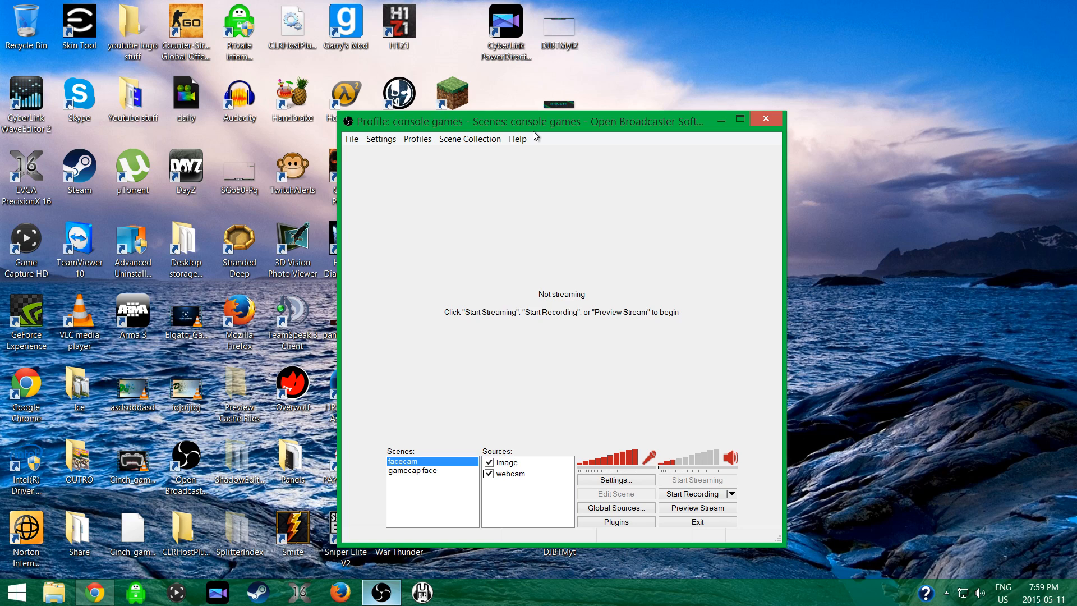
left_click_drag(528, 122, 394, 68)
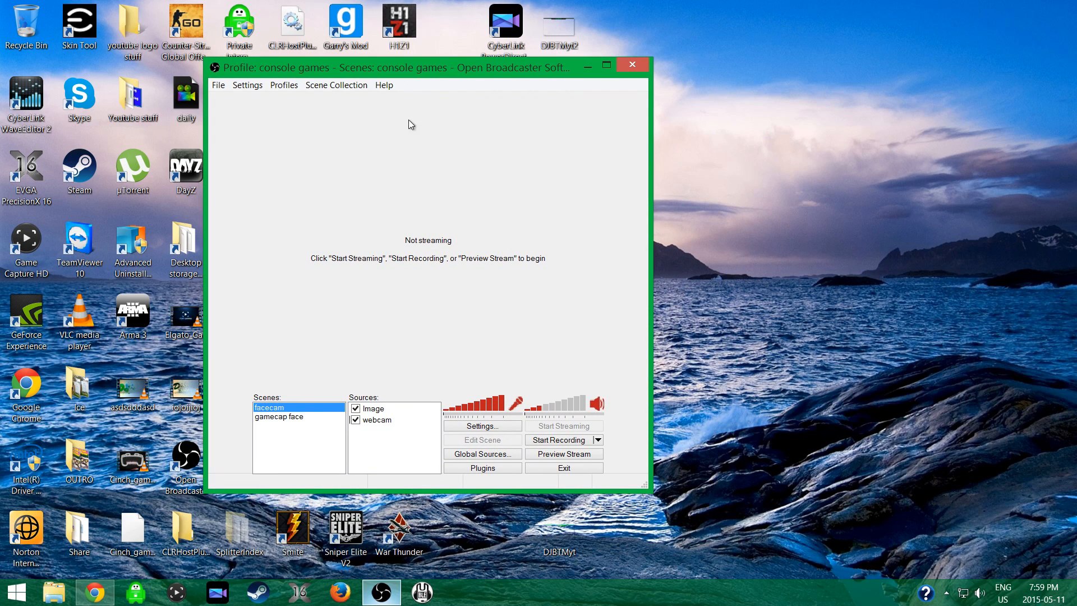
left_click_drag(365, 67, 415, 77)
right_click(439, 77)
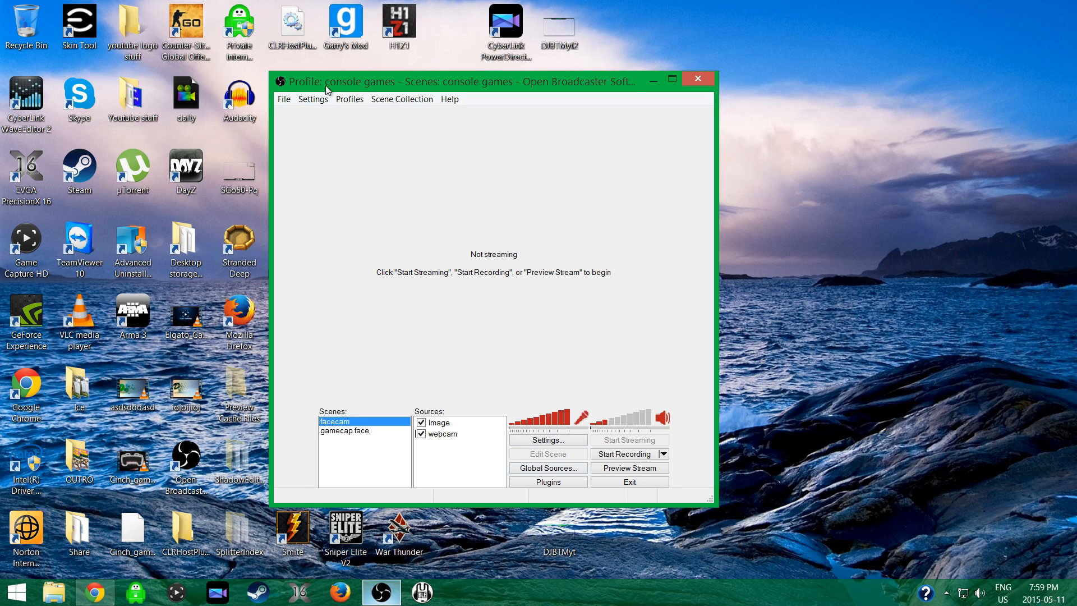
Open the OBS settings and look over the General and Encoding pages.
left_click(313, 99)
left_click(313, 112)
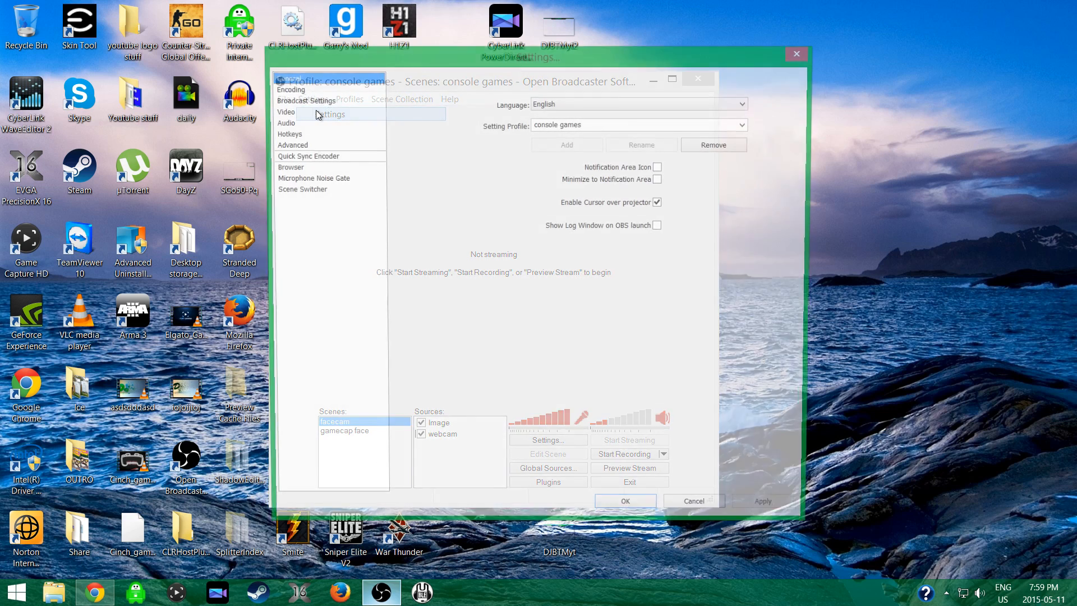
left_click(294, 89)
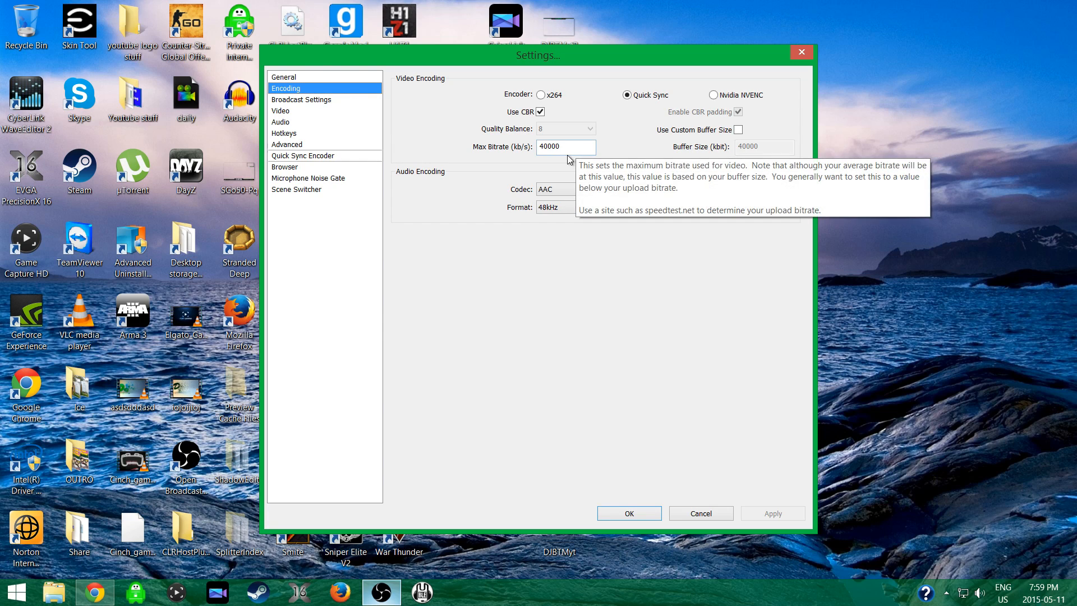
left_click(300, 78)
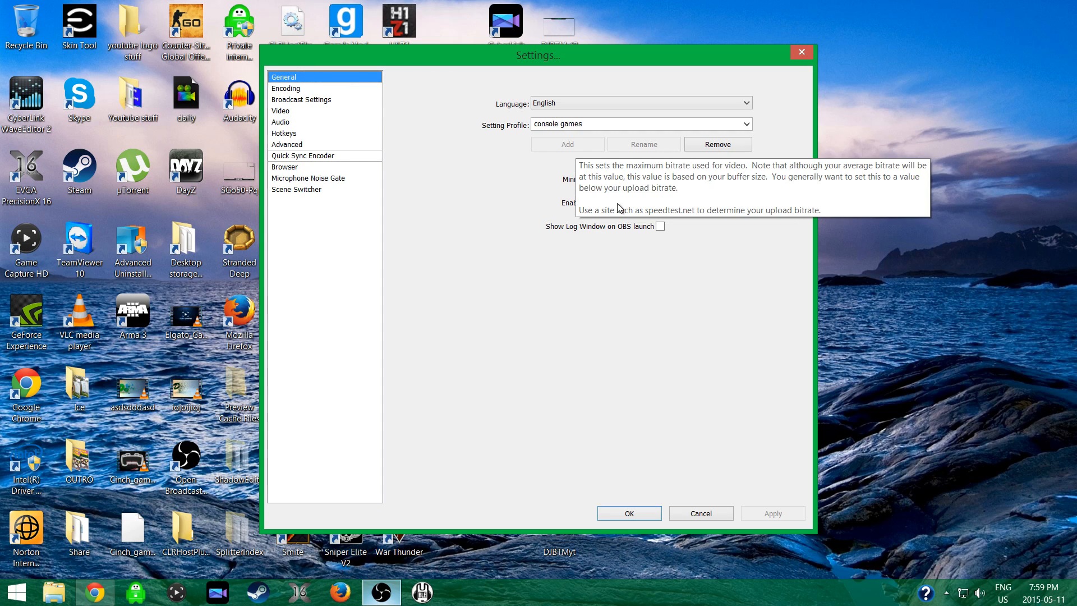
left_click(292, 91)
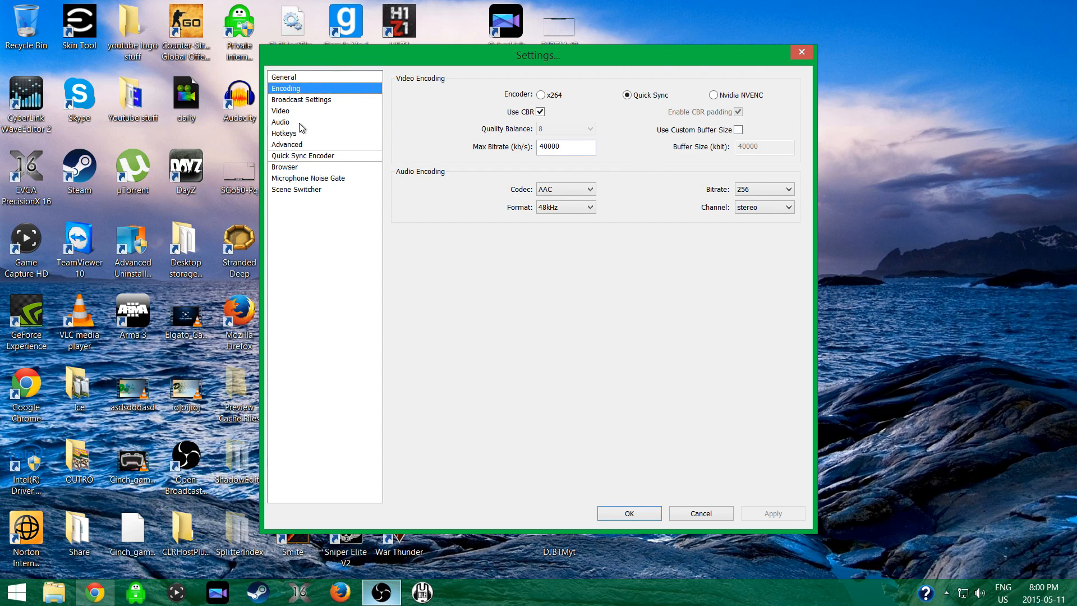
Examine the broadcast mode options and the recording file path in the Broadcast Settings.
left_click(300, 101)
left_click(554, 90)
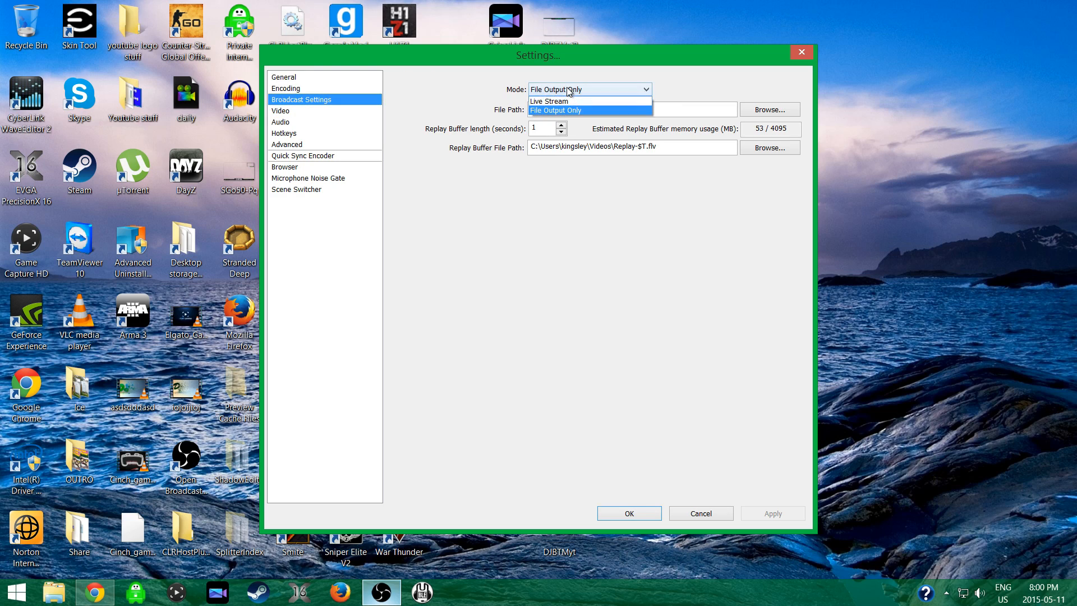
left_click(569, 234)
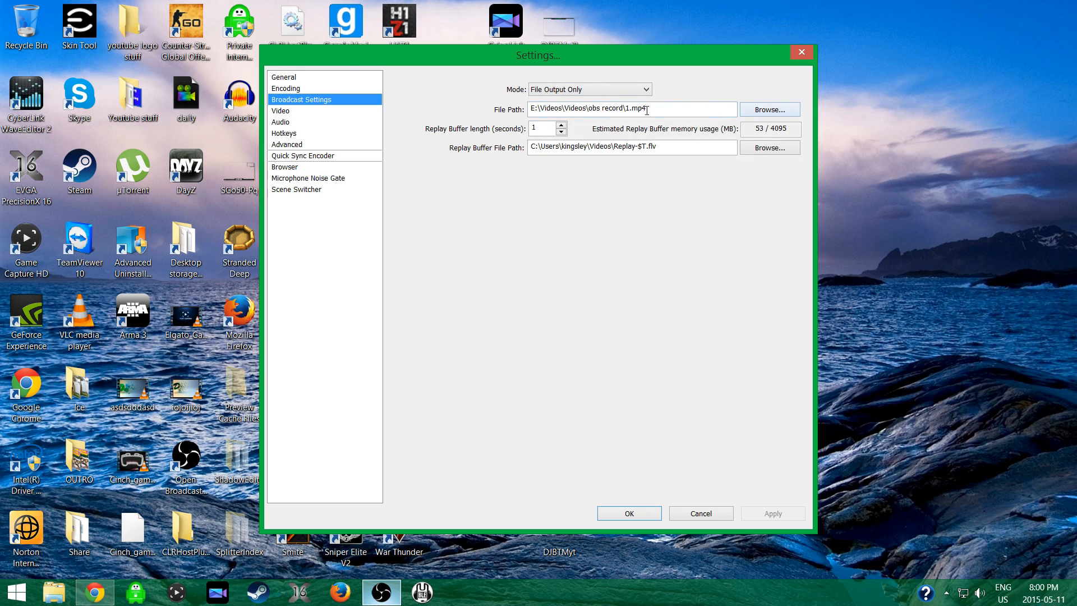
mouse_move(716, 111)
Return to the Encoding settings and examine the encoder choice and the maximum bitrate.
left_click(307, 90)
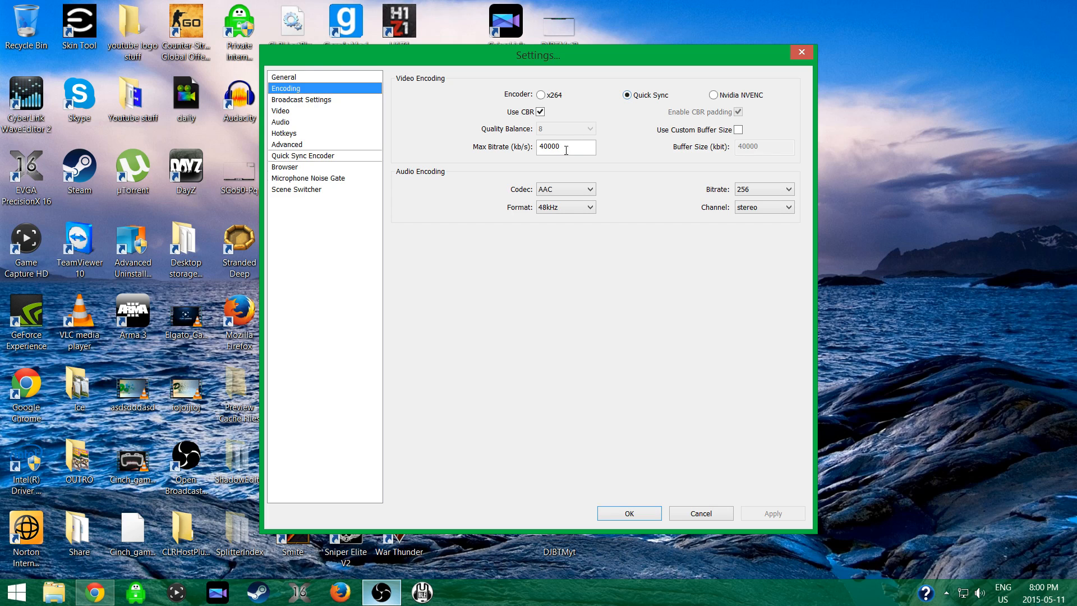
mouse_move(544, 148)
left_click(559, 151)
Check the base resolution and FPS in the Video settings against the Encoding settings, moving the dialog slightly higher.
left_click(306, 113)
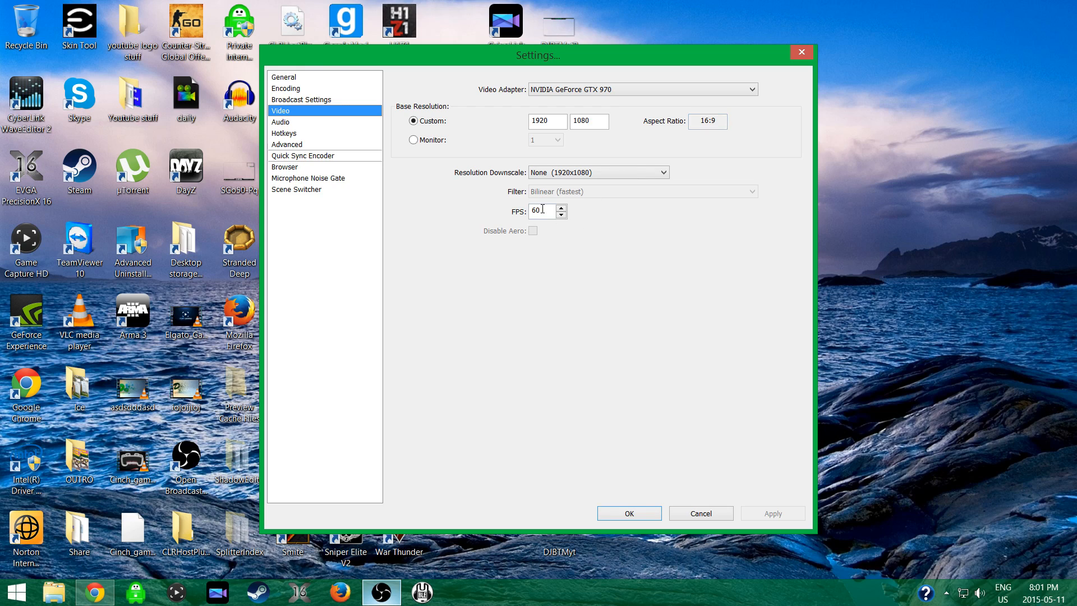
left_click(318, 88)
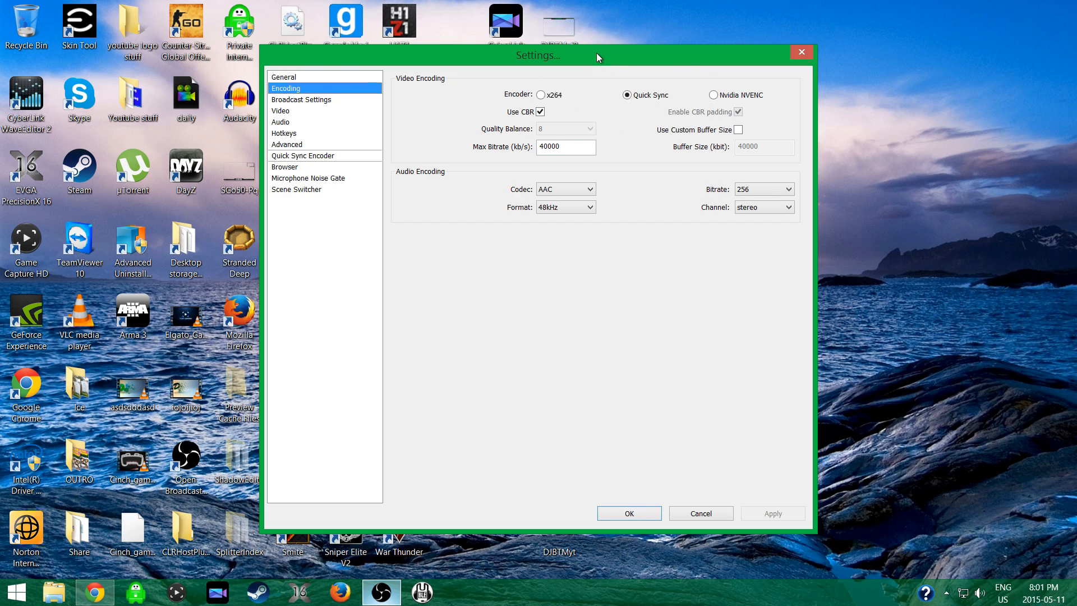
left_click_drag(597, 53, 577, 35)
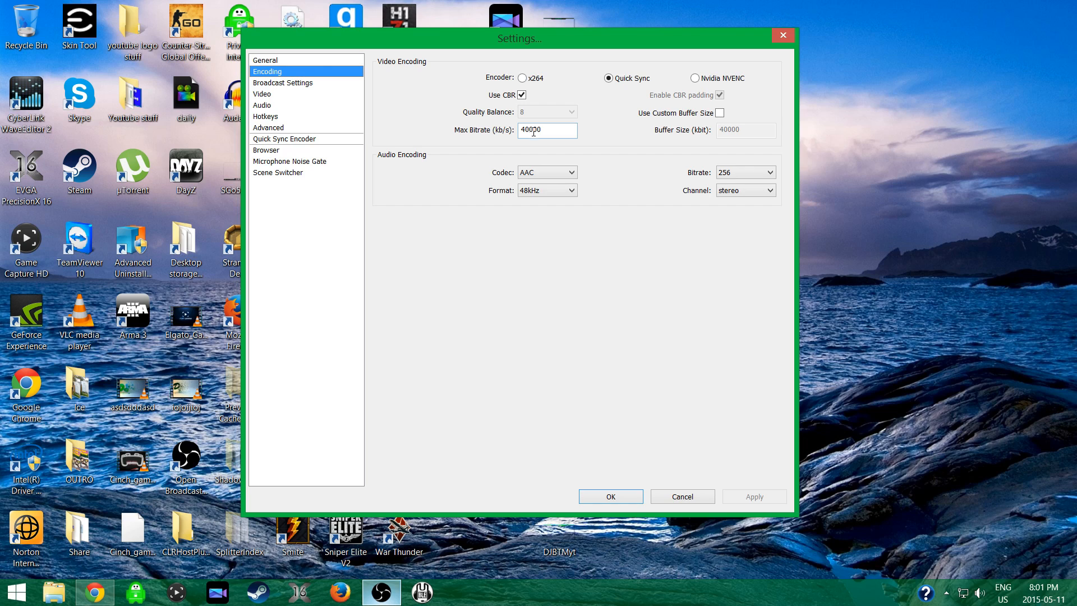
left_click(264, 95)
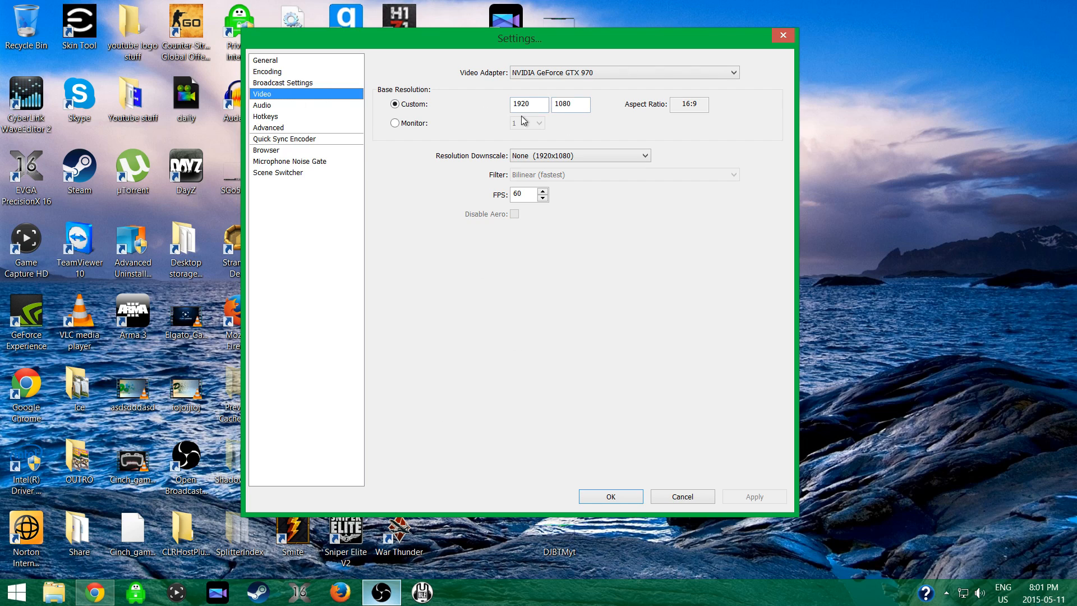
Examine the Audio settings, including the available microphone devices and the mic sync offset.
left_click(312, 106)
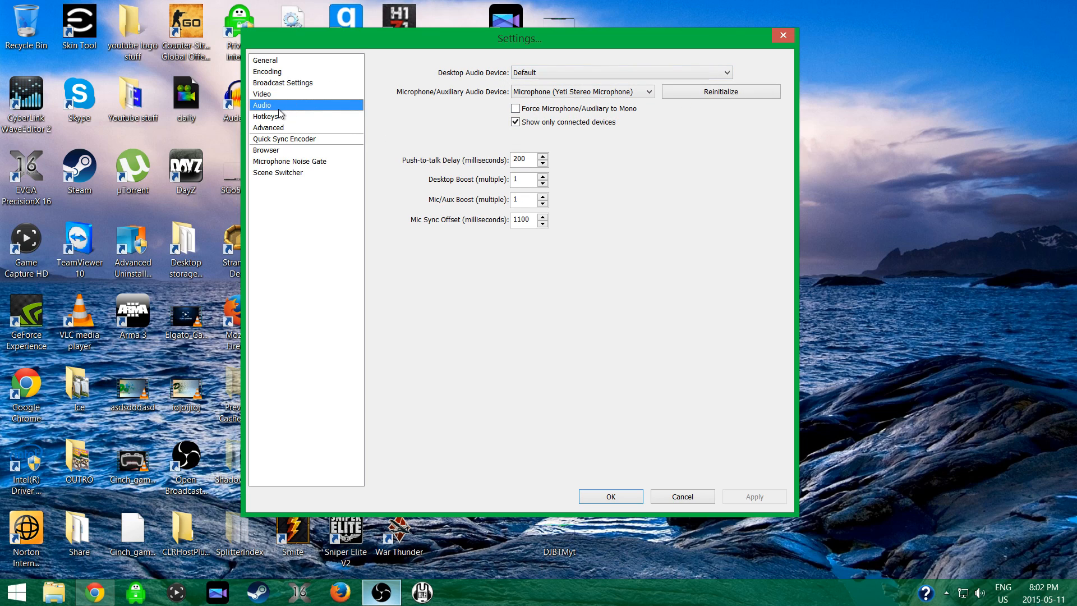
left_click(529, 94)
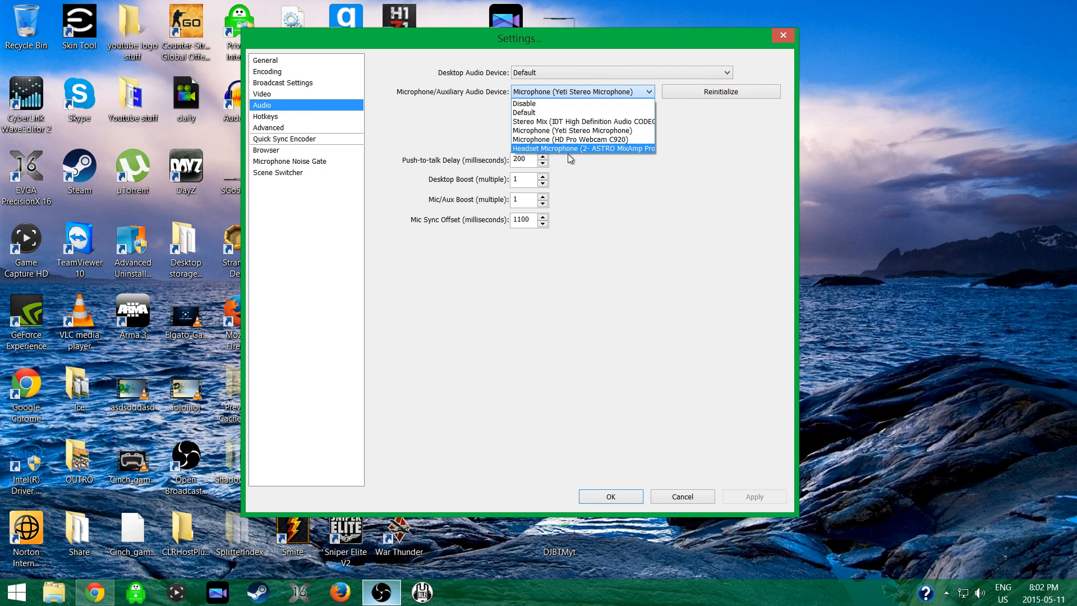
left_click(676, 218)
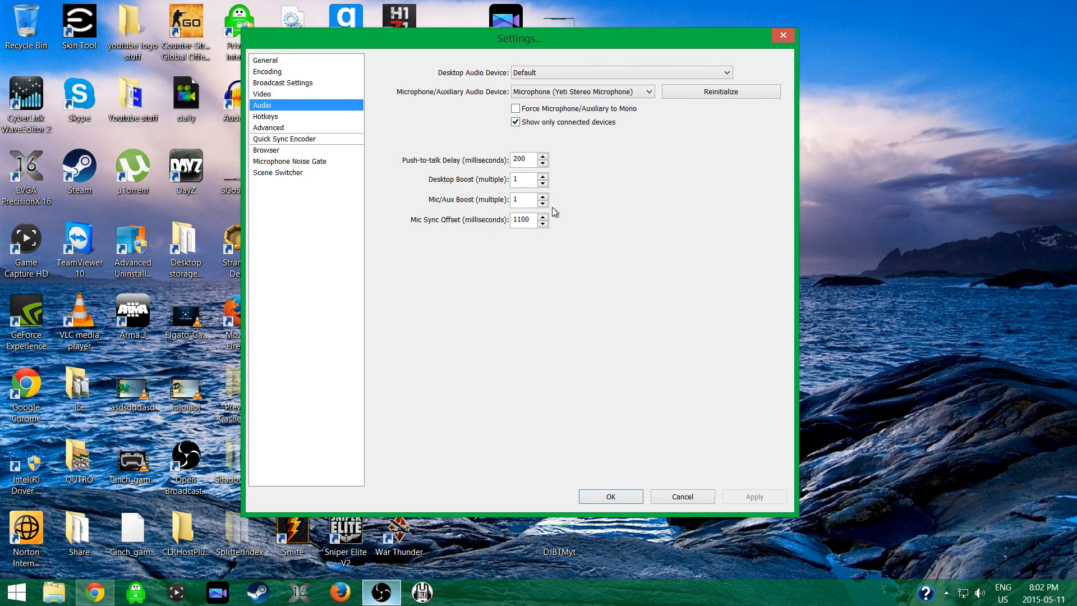
left_click(525, 220)
Review the recording hotkeys and the Advanced settings.
left_click(270, 119)
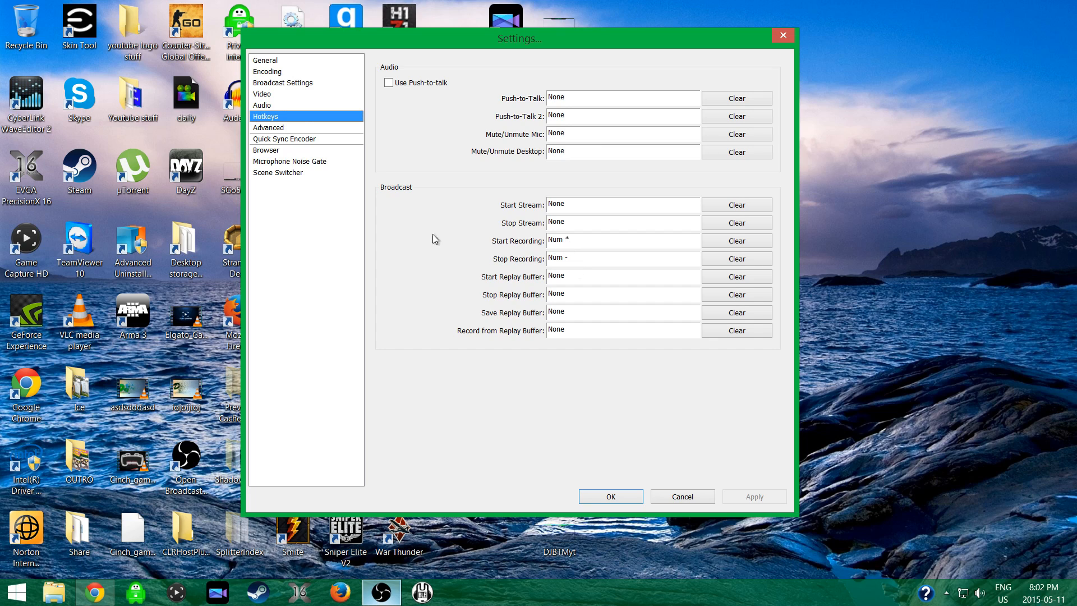
left_click(295, 127)
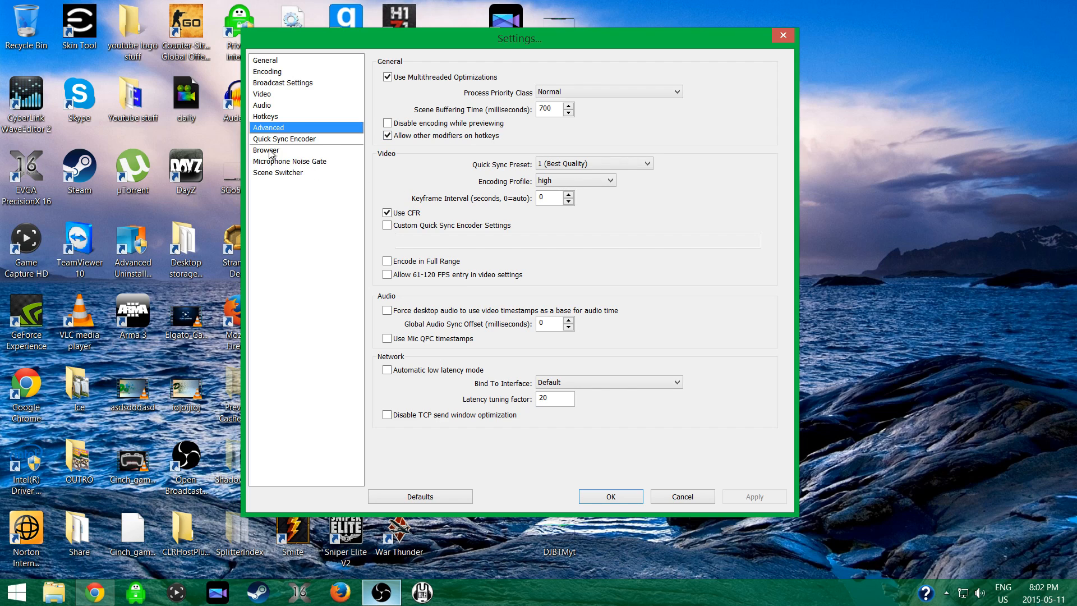
Review the Scene Switcher settings and leave the settings dialog without saving, keeping the main window at its normal size.
left_click(289, 172)
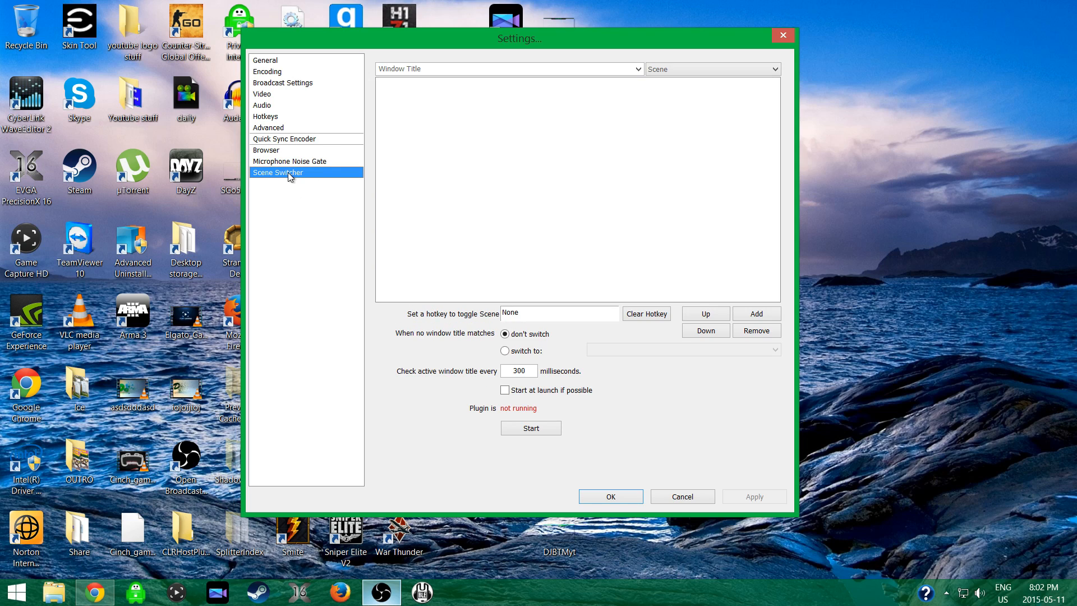
left_click(684, 493)
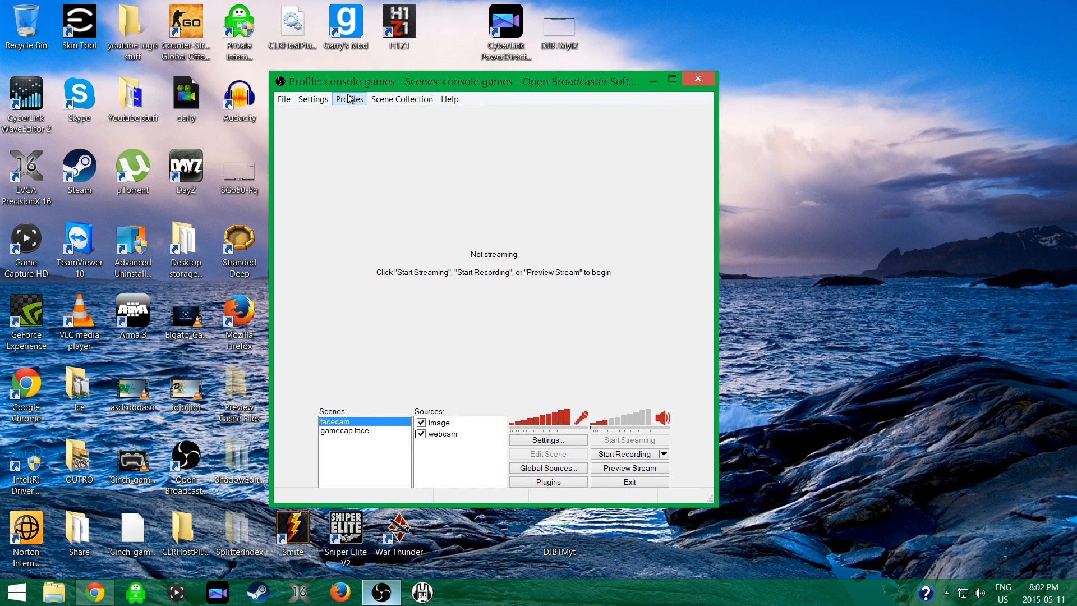
double_click(359, 78)
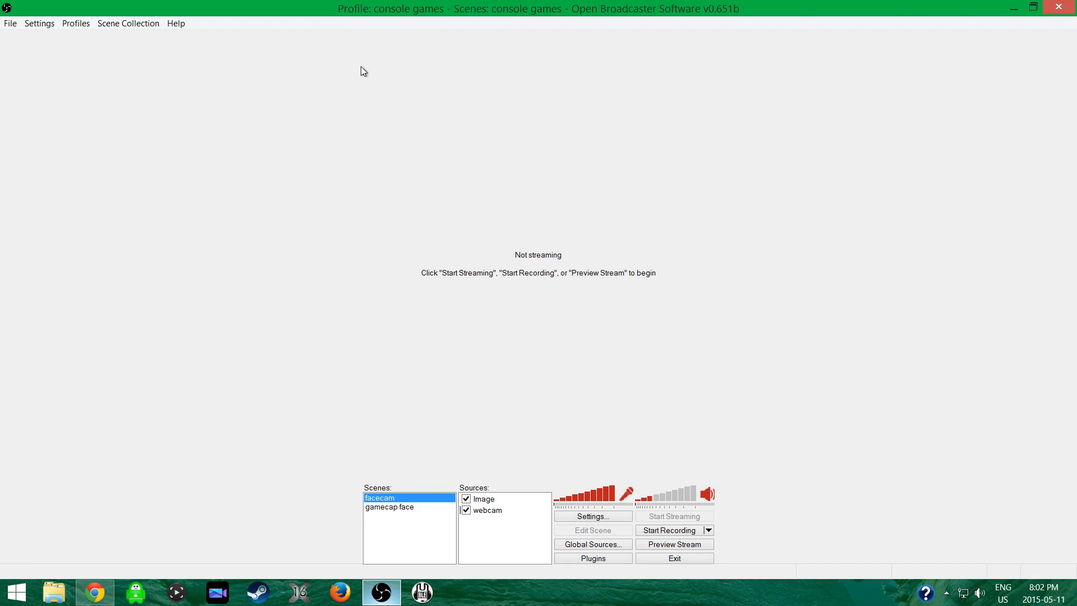
left_click(1035, 5)
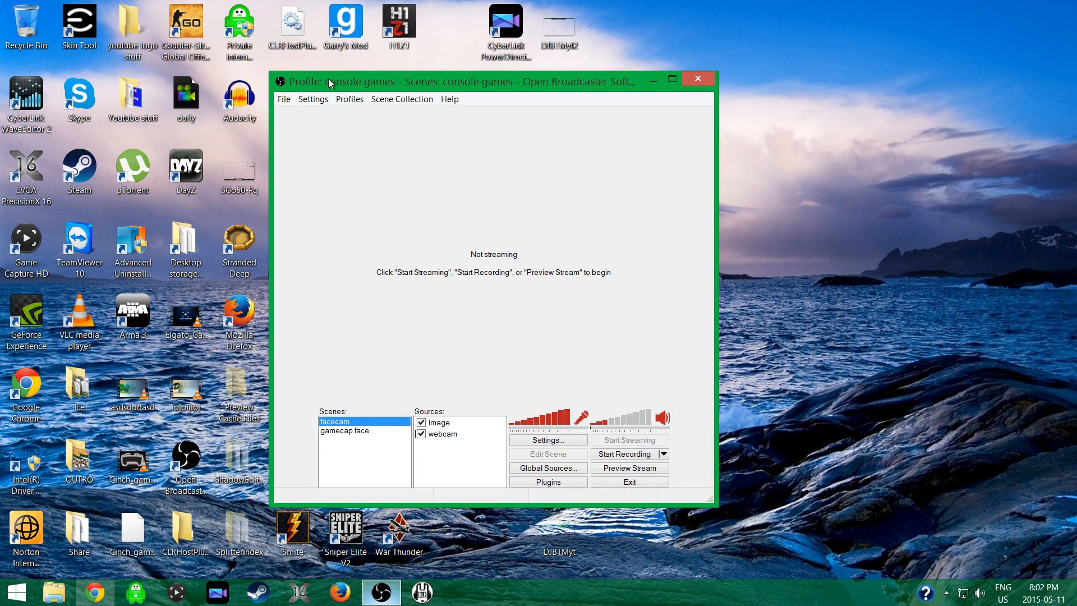
Look over the available profiles and scene collections, and switch to the console streams scene collection.
left_click(347, 100)
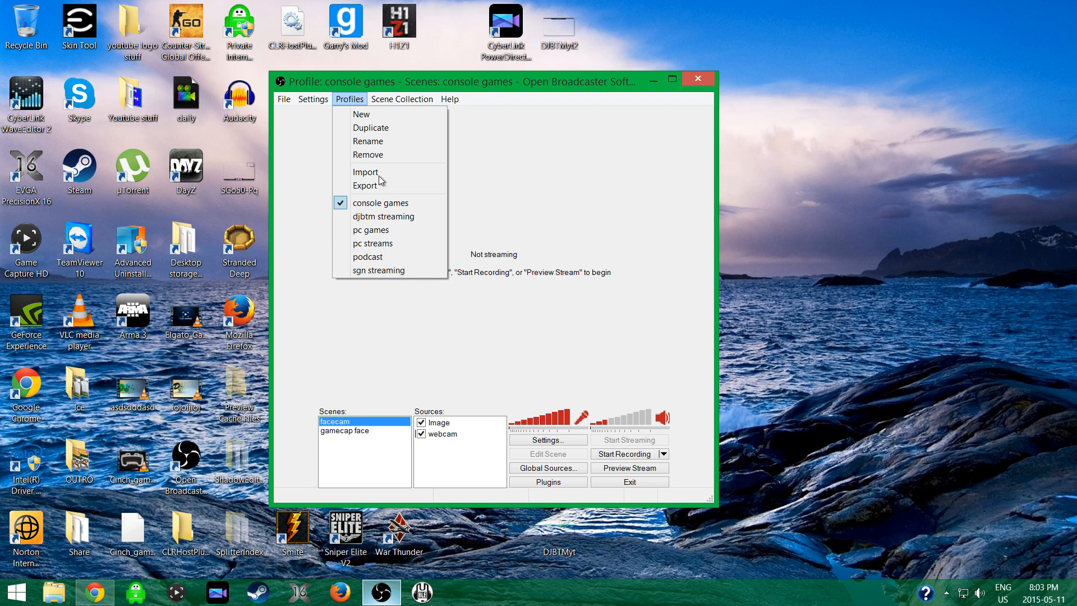
mouse_move(391, 101)
mouse_move(354, 107)
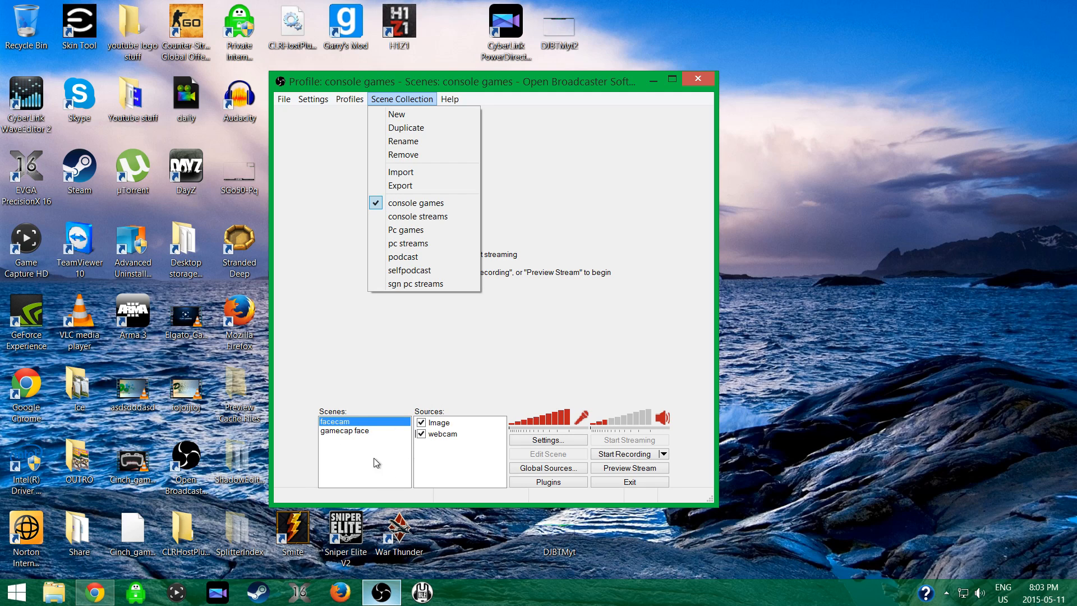
left_click(417, 216)
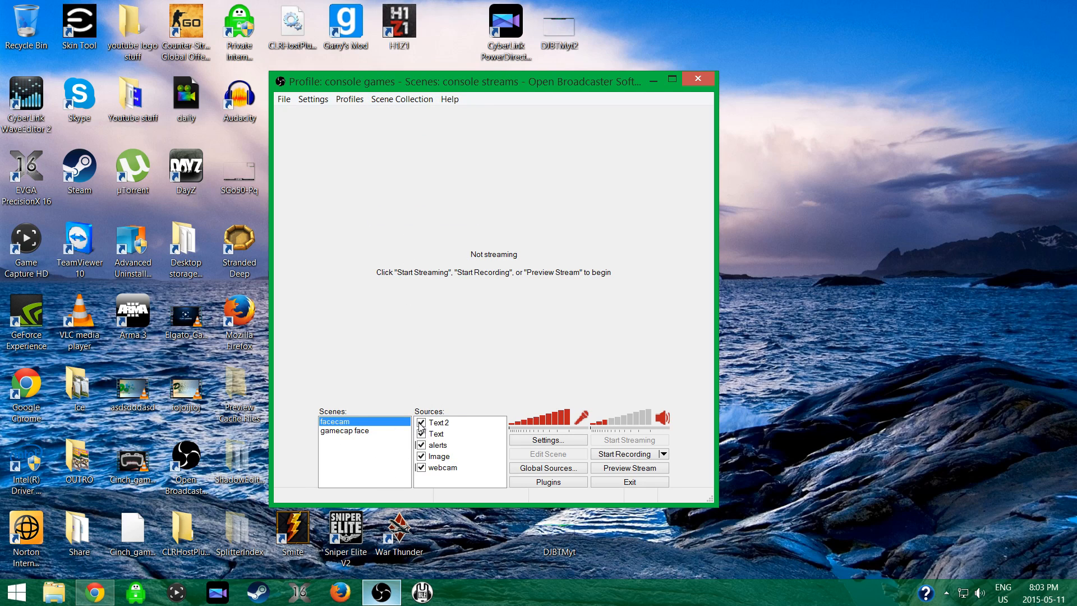
Switch to the Pc games scene collection and view the sources of Scene, Scene 2, h1z1, Sniper elite and csgo.
left_click(390, 101)
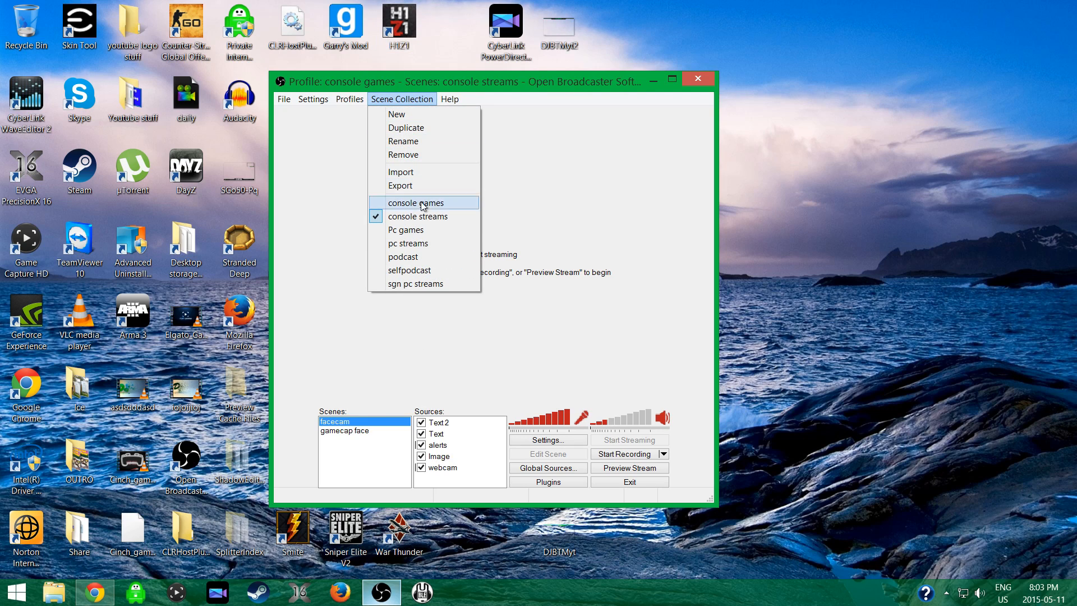
left_click(429, 230)
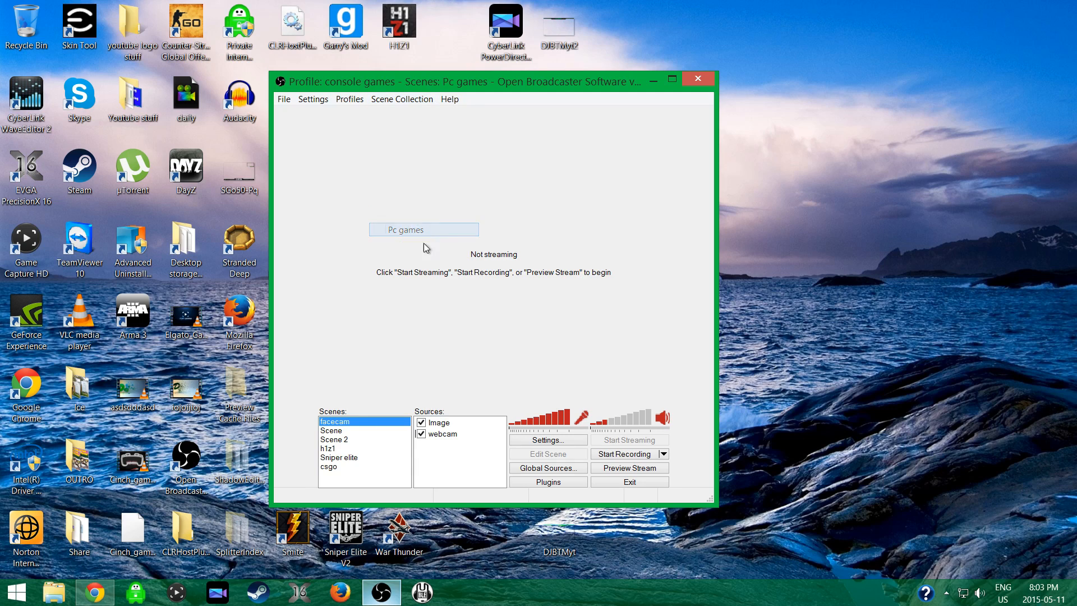
left_click(334, 431)
left_click(333, 440)
left_click(333, 449)
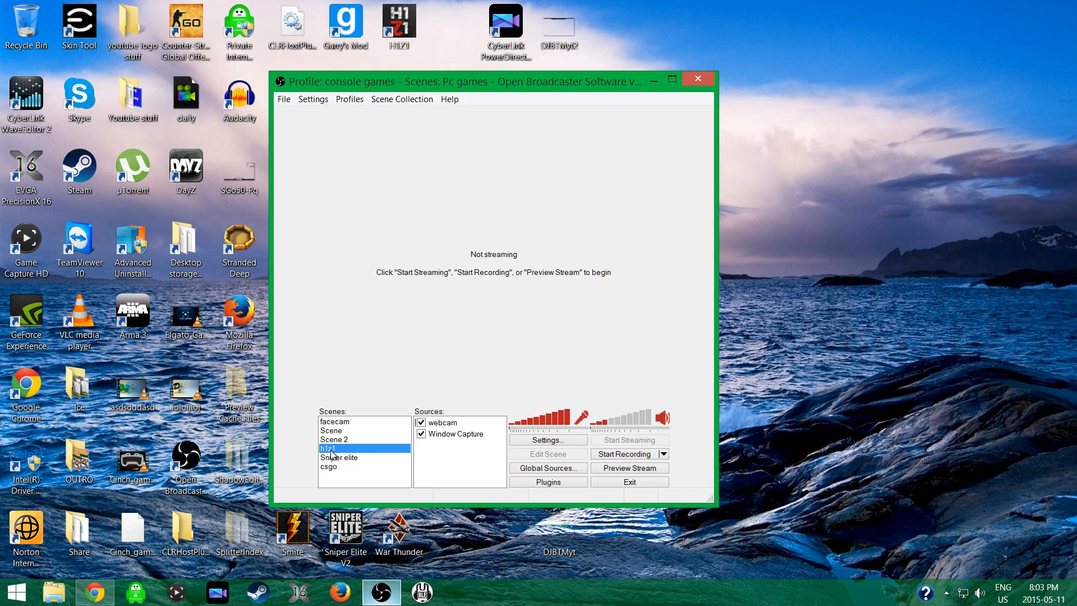
left_click(333, 458)
left_click(332, 467)
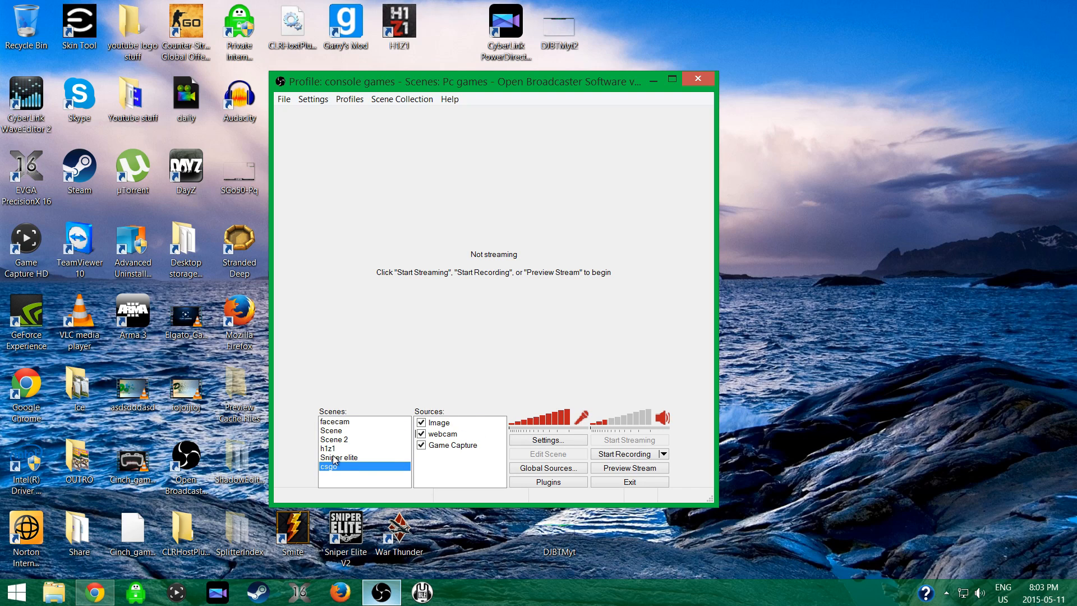
left_click(333, 458)
left_click(331, 467)
Switch to the pc streams scene collection and look through the sources of its gamecap face scene.
left_click(386, 98)
left_click(407, 243)
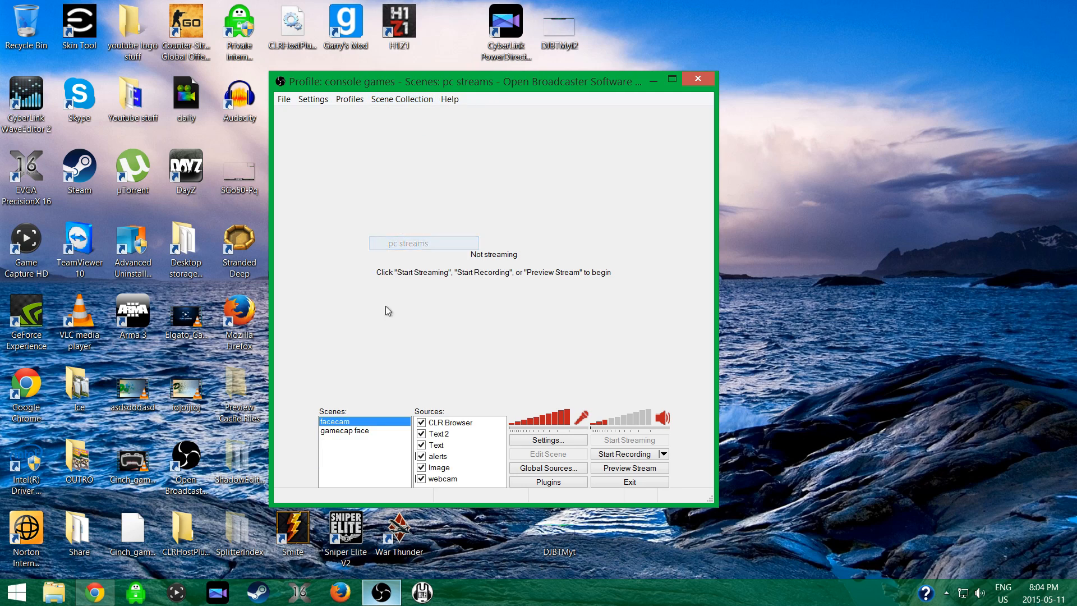
left_click(380, 430)
scroll(502, 441, "down", 1)
Check the application choices in the H1z1 source's Game Capture properties and close them without changes.
right_click(437, 479)
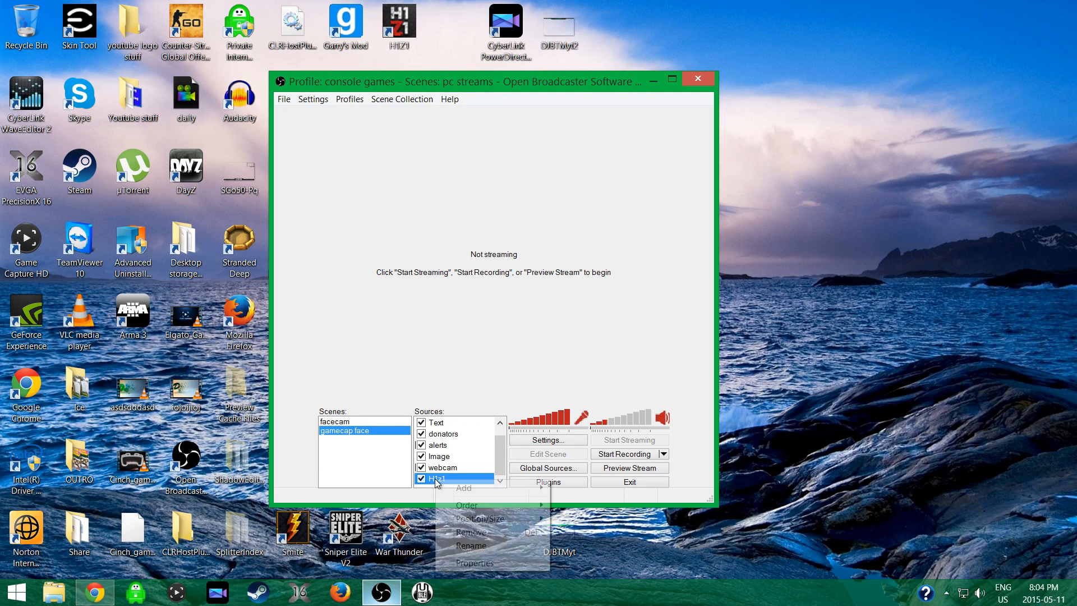
left_click(486, 563)
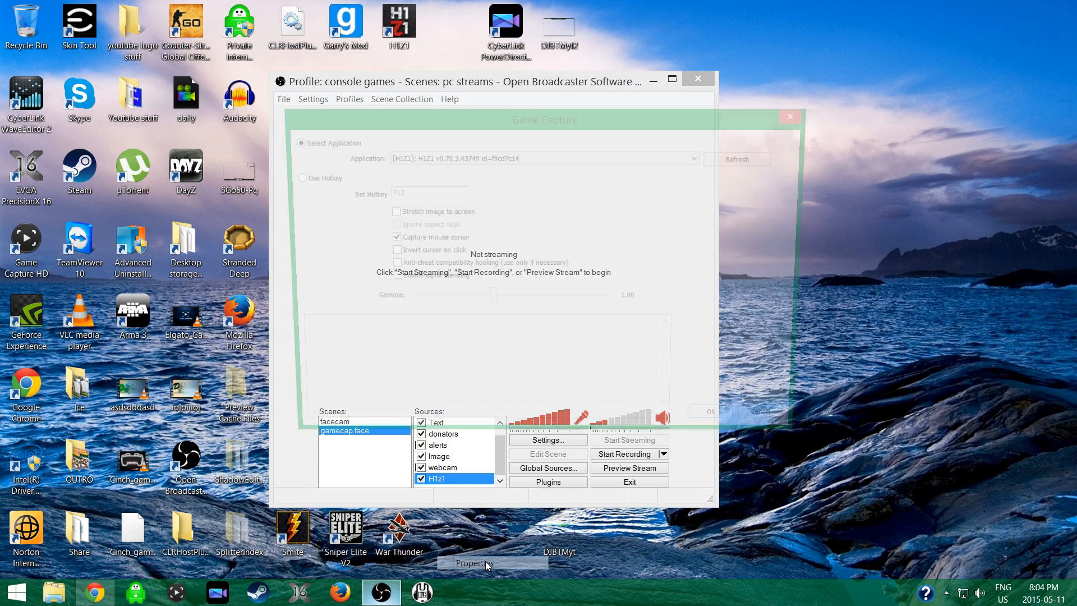
left_click(464, 159)
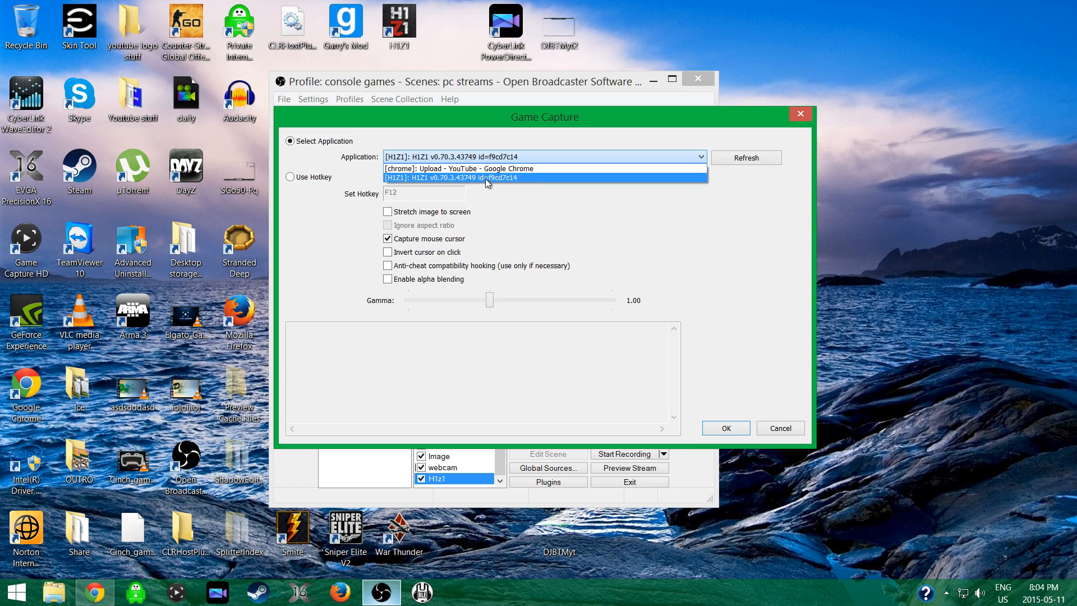
left_click(653, 242)
left_click(801, 113)
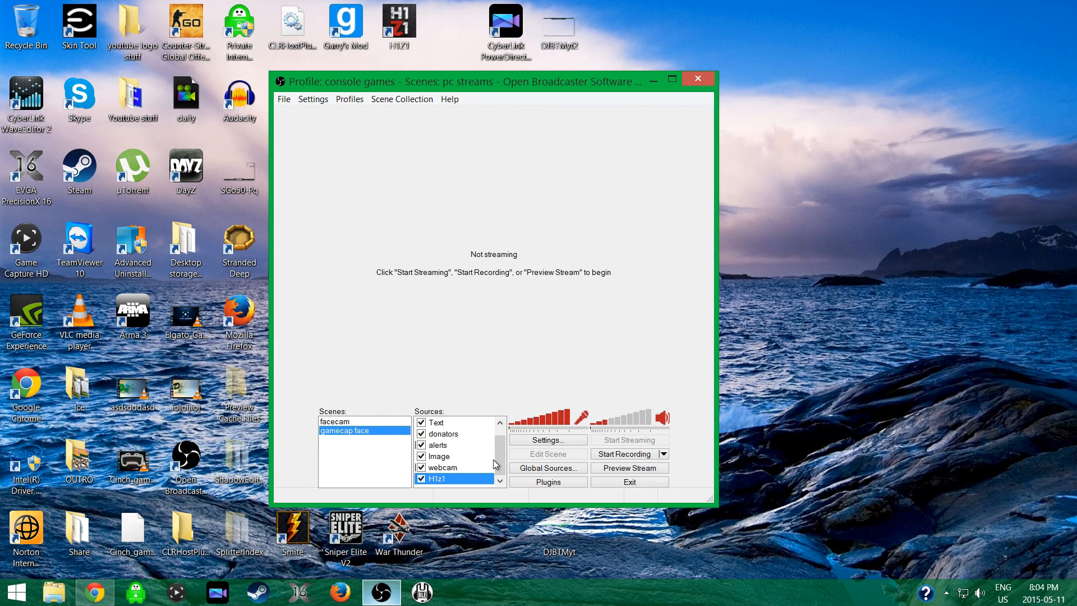
Create a new profile named youtubevideo and check it in the profile list.
left_click(349, 99)
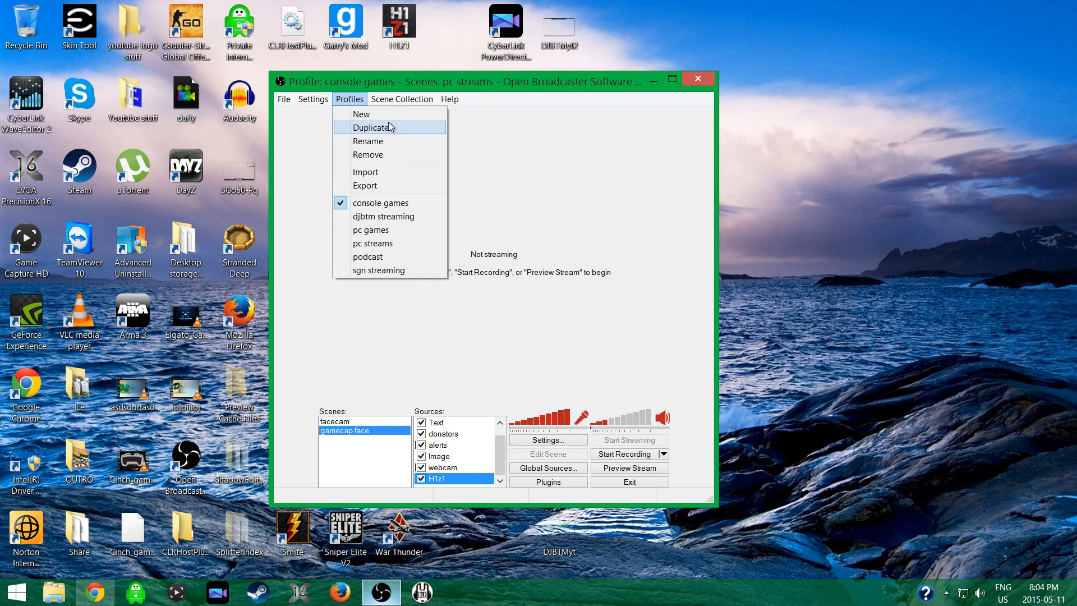
left_click(376, 111)
type("y")
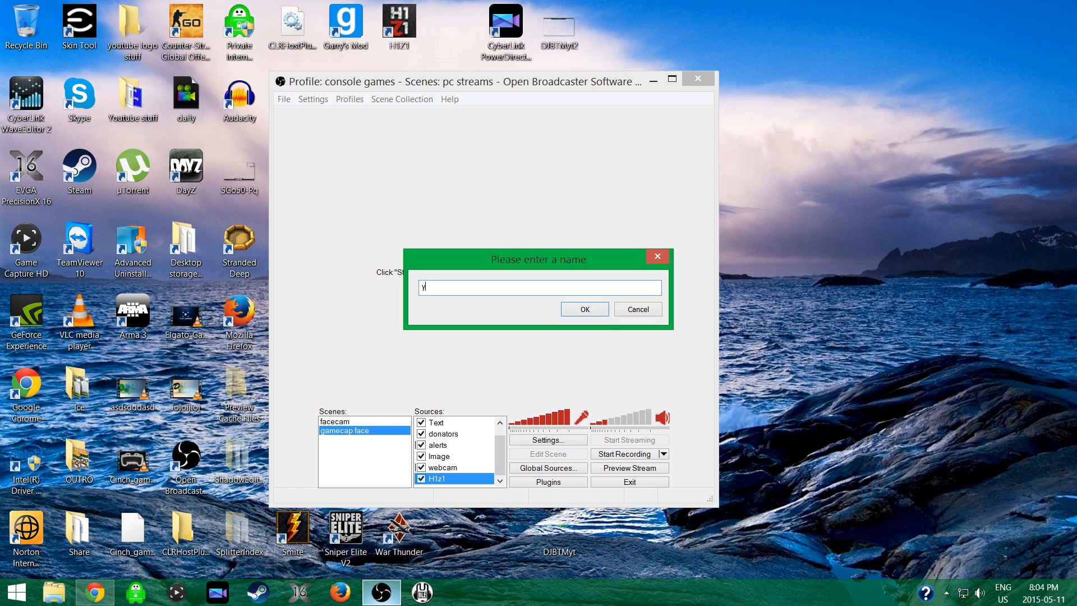
type("outubevideo")
left_click(594, 307)
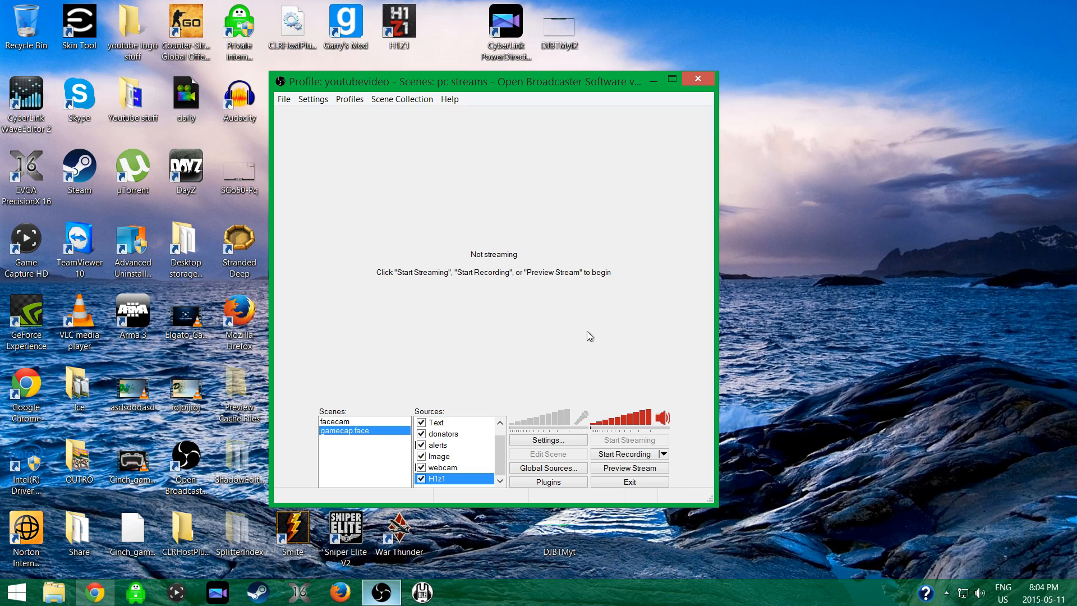
left_click(349, 100)
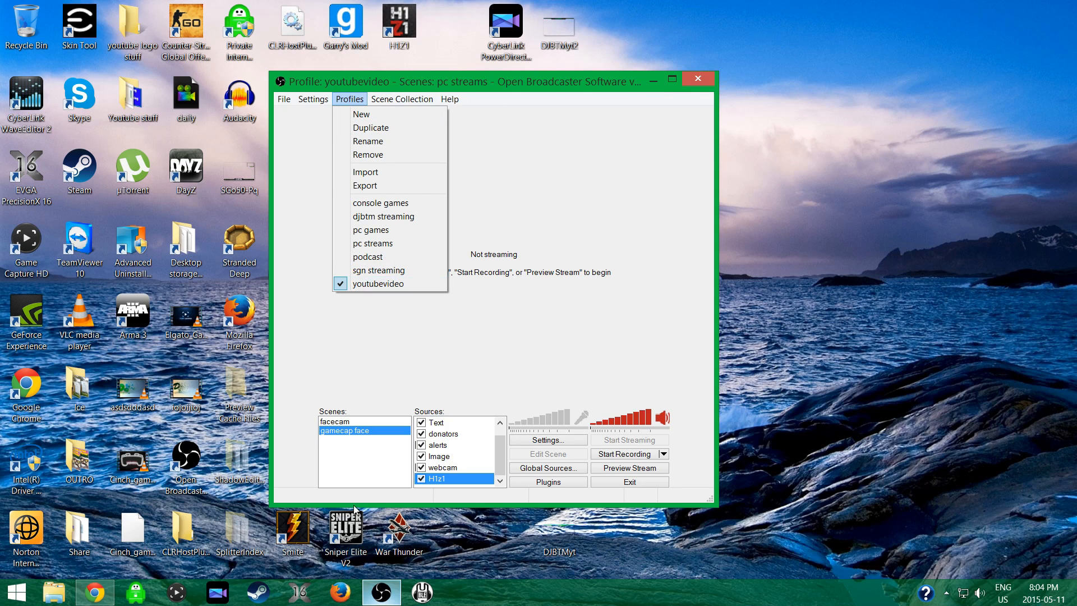
left_click(369, 446)
Create a new scene collection named youtubevideo.
left_click(401, 99)
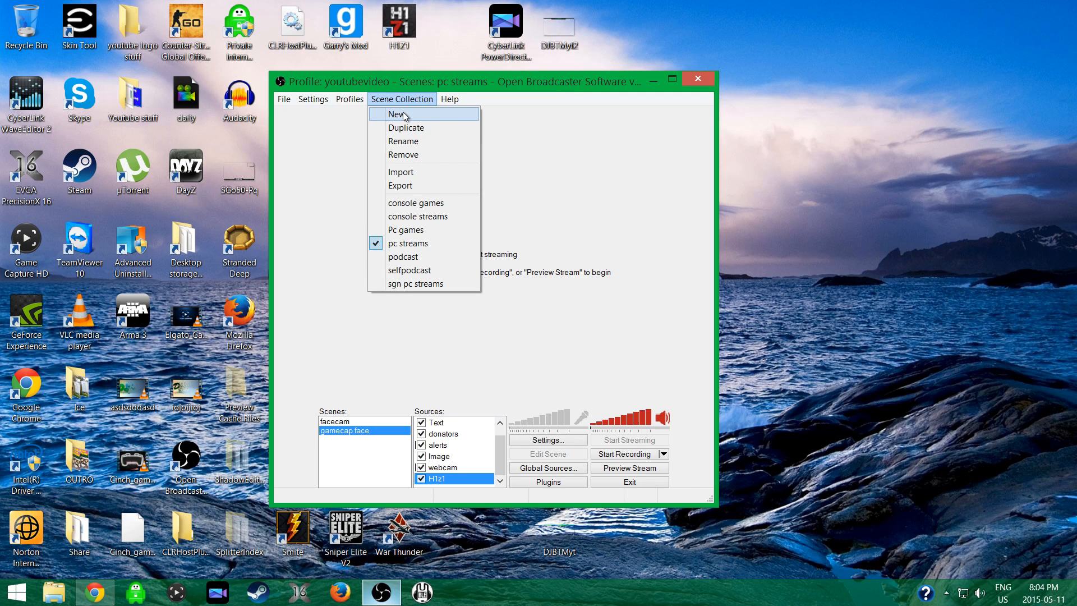
left_click(403, 114)
type("yo")
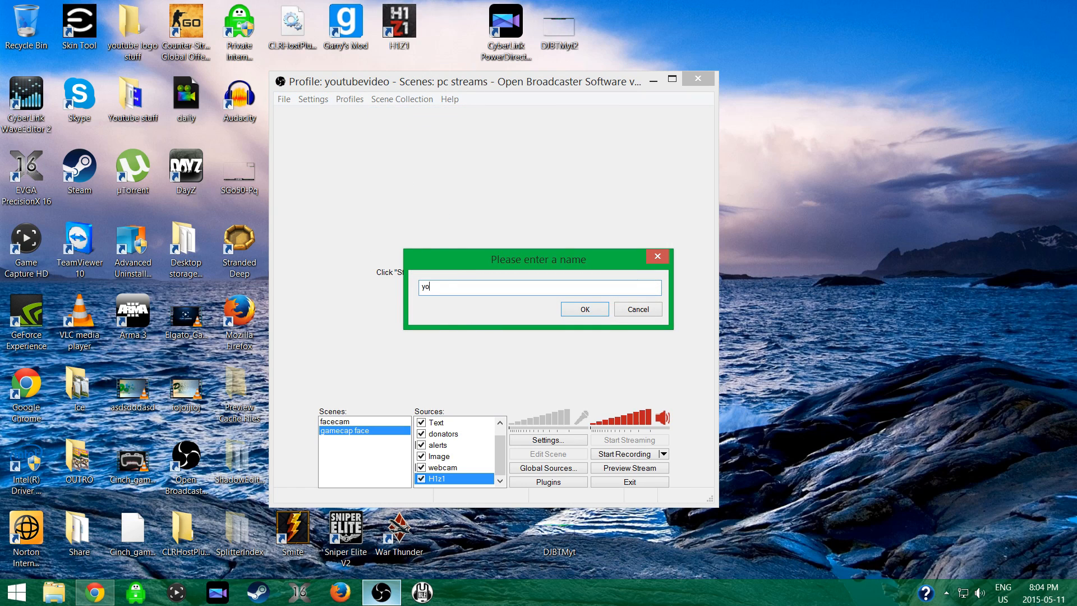
type("utubevideo")
left_click(589, 308)
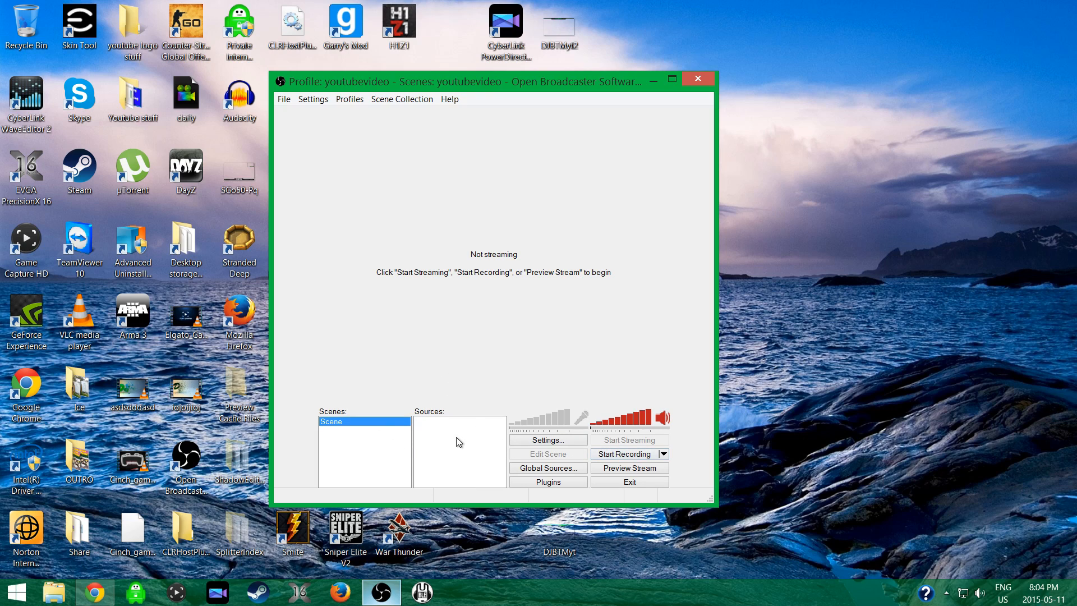
Try to add a global Game Capture source named game, look at its application choices and discard it.
right_click(428, 430)
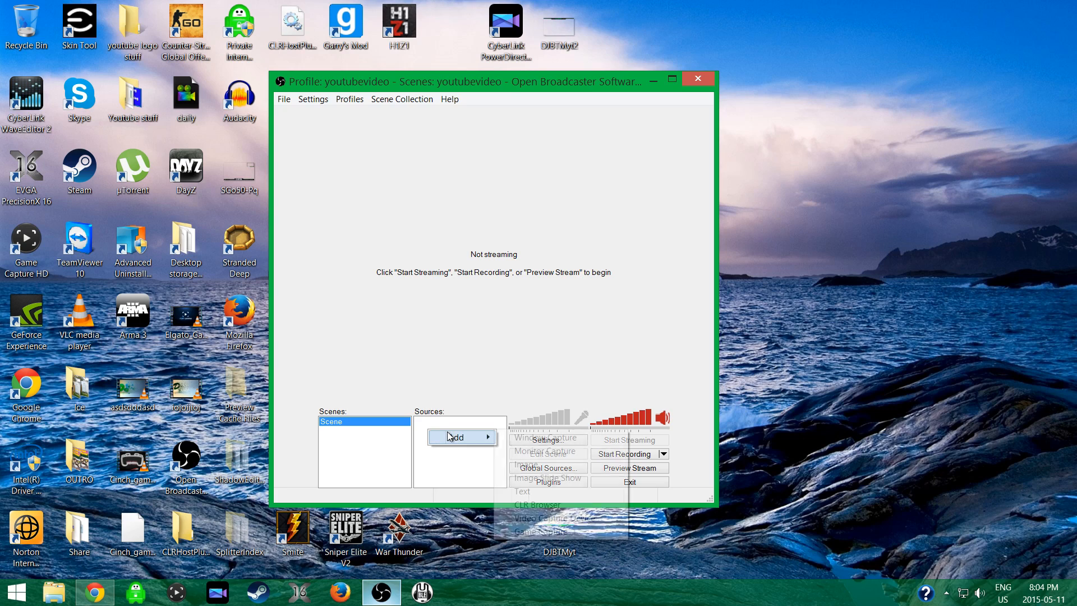
left_click(447, 471)
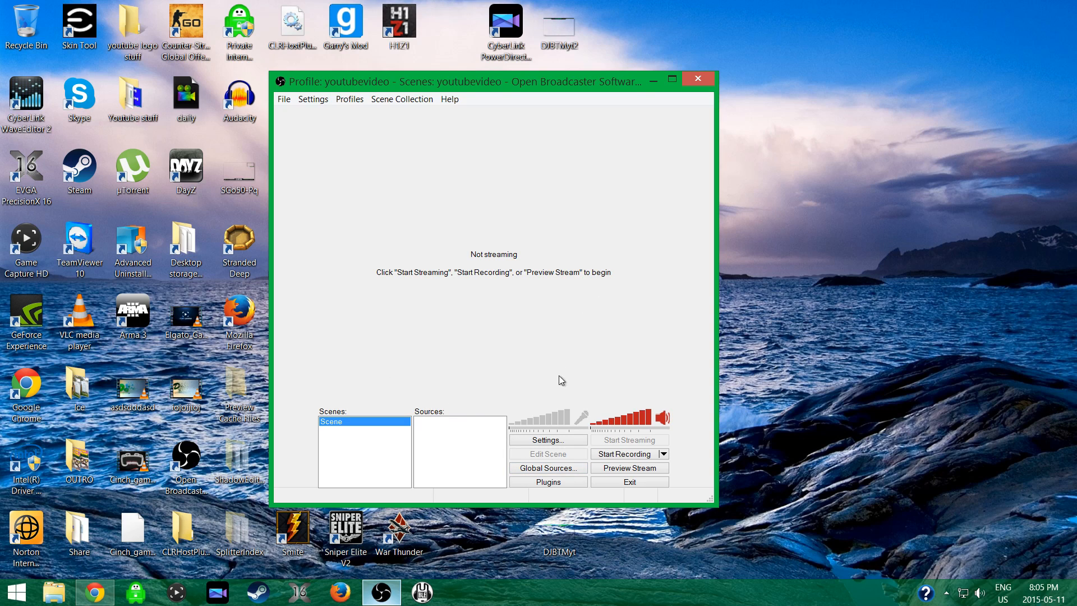
left_click(562, 469)
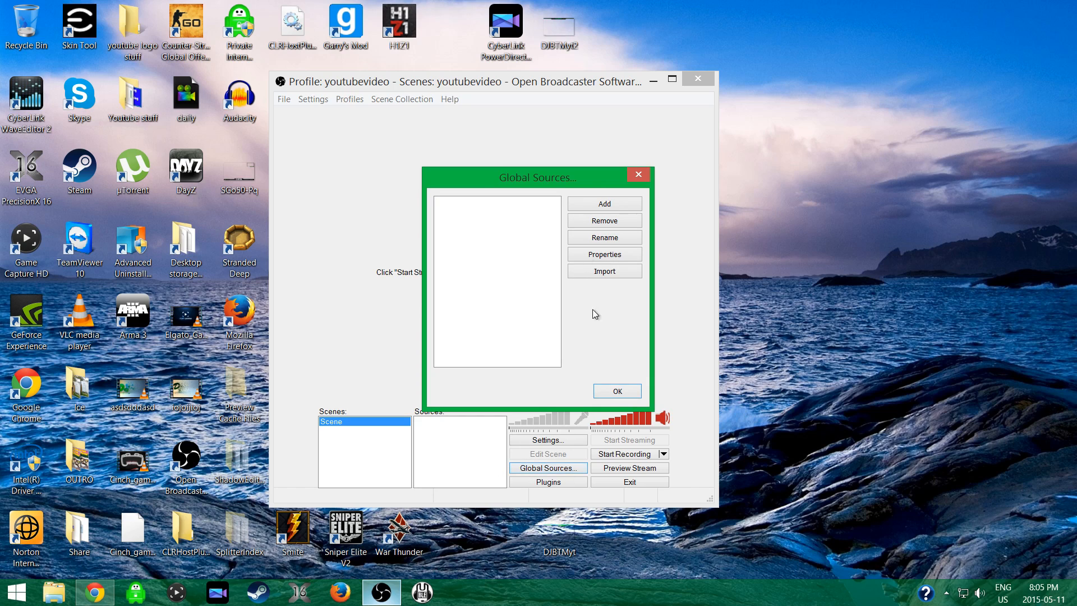
left_click(583, 198)
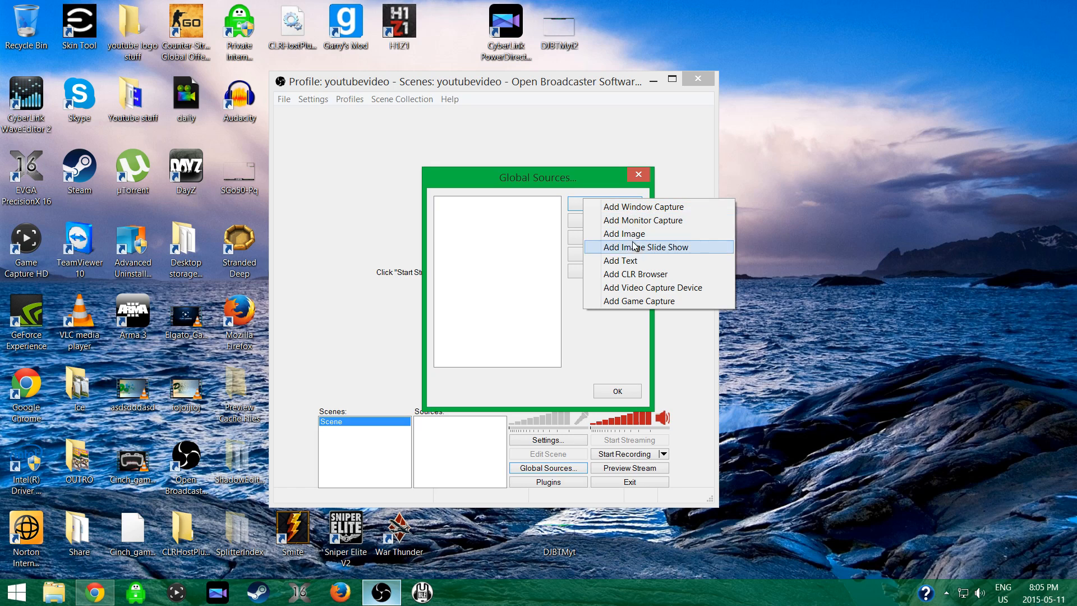
left_click(658, 303)
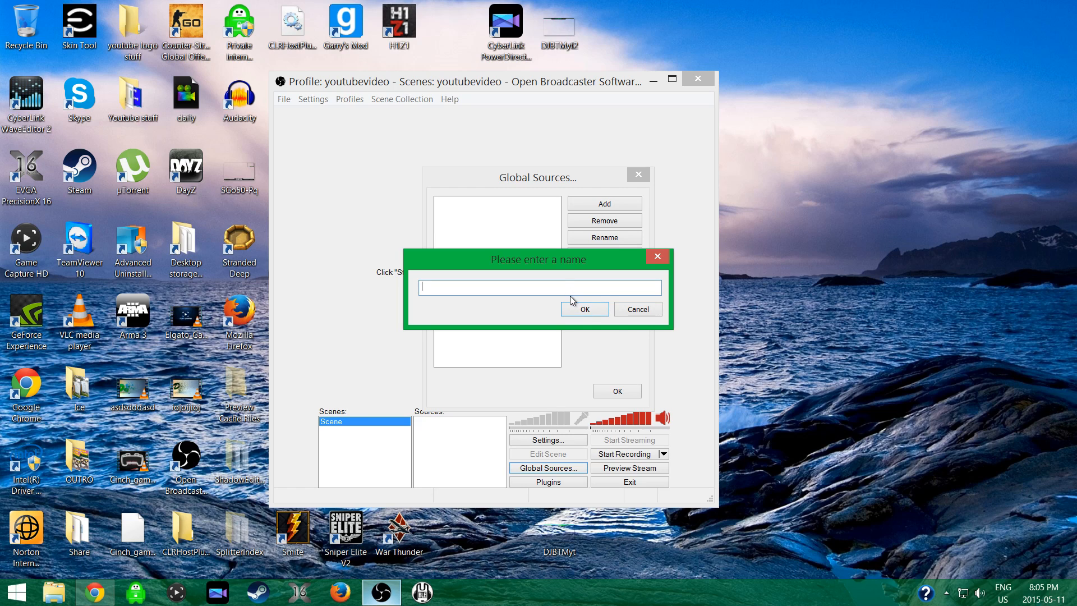
left_click(581, 309)
left_click(566, 344)
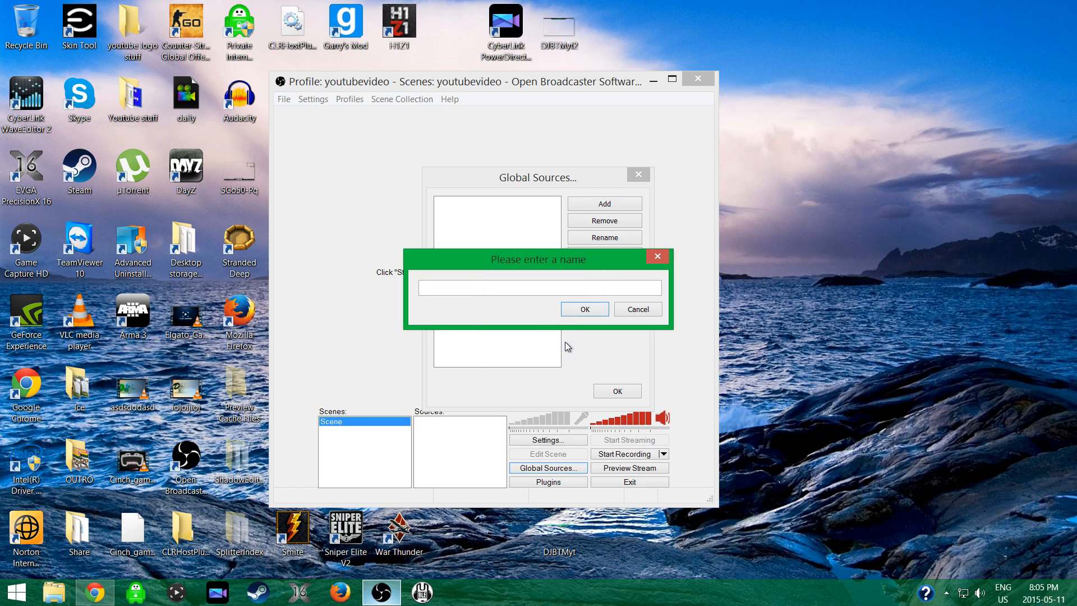
left_click(548, 288)
type("game")
key("Return")
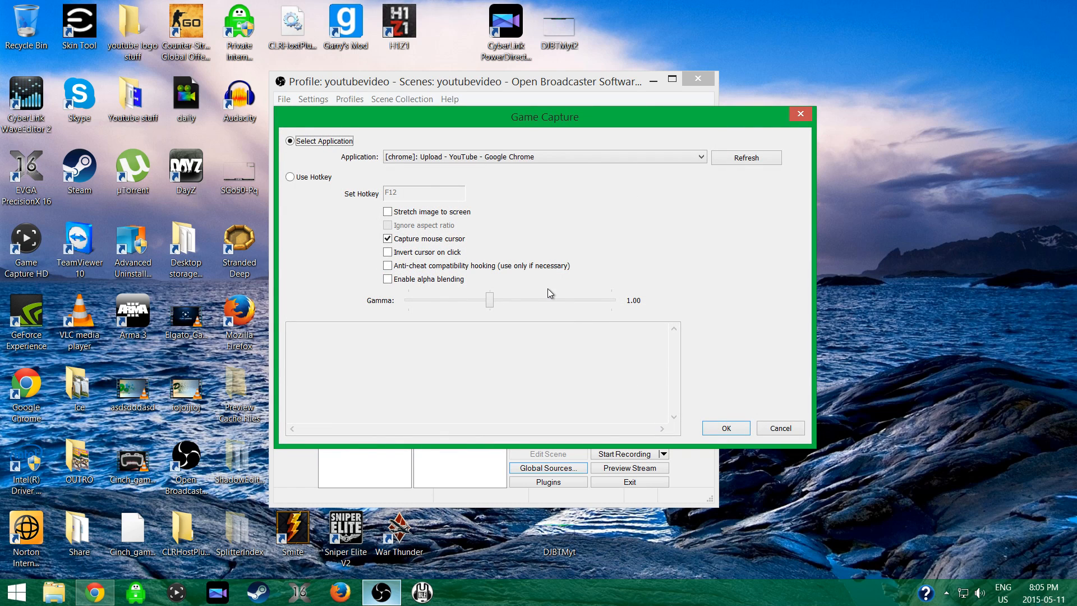
left_click(503, 158)
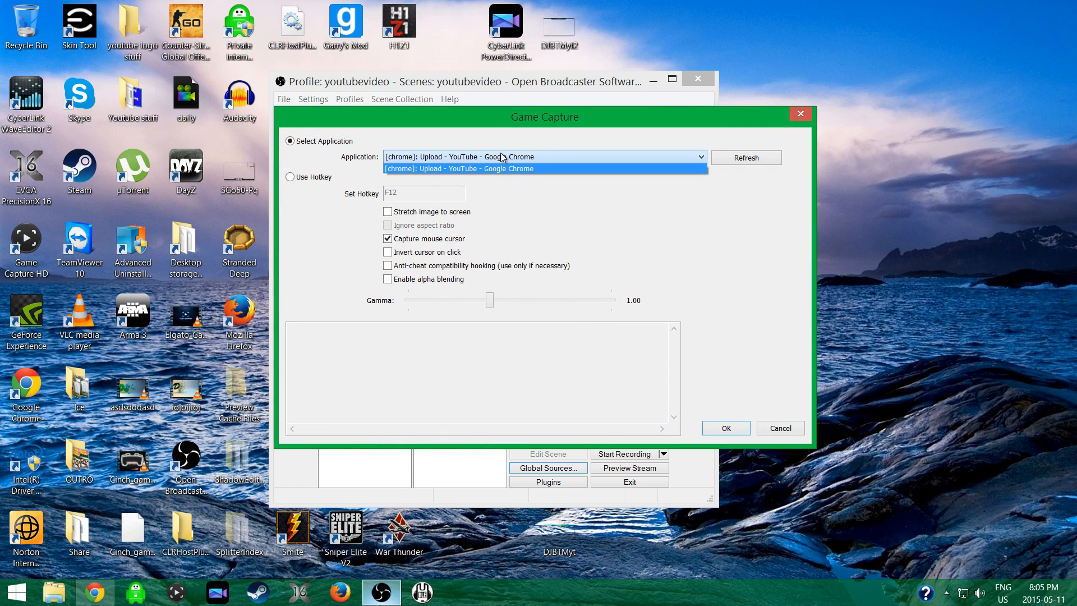
left_click(802, 111)
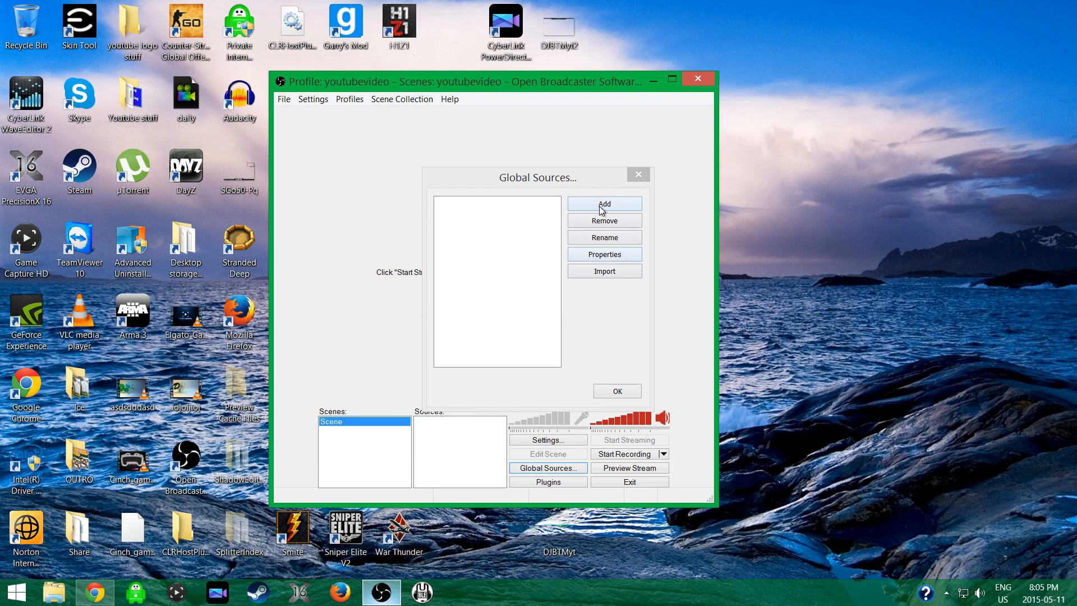
Add a global Video Capture Device source named webcam that uses the Logitech HD Pro Webcam C920, and close the global sources.
left_click(601, 207)
left_click(665, 296)
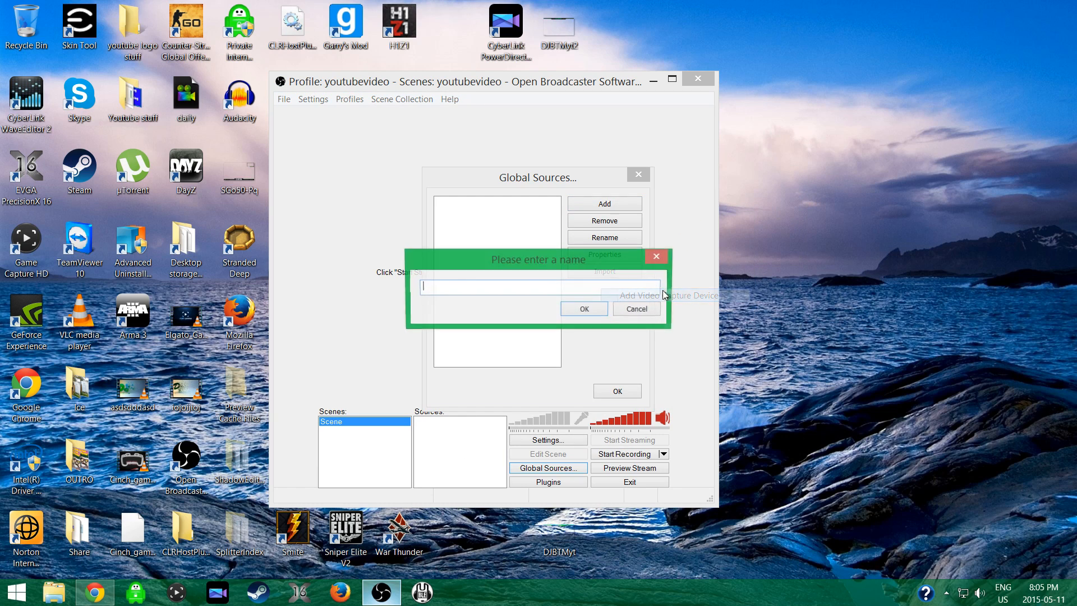
type("webcam")
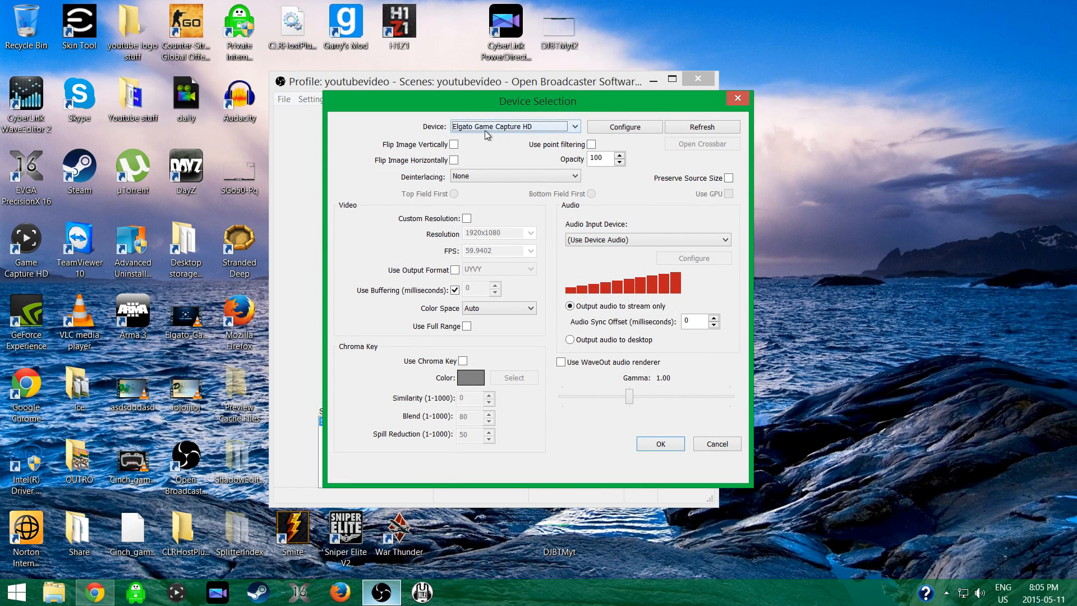
left_click(487, 129)
left_click(486, 147)
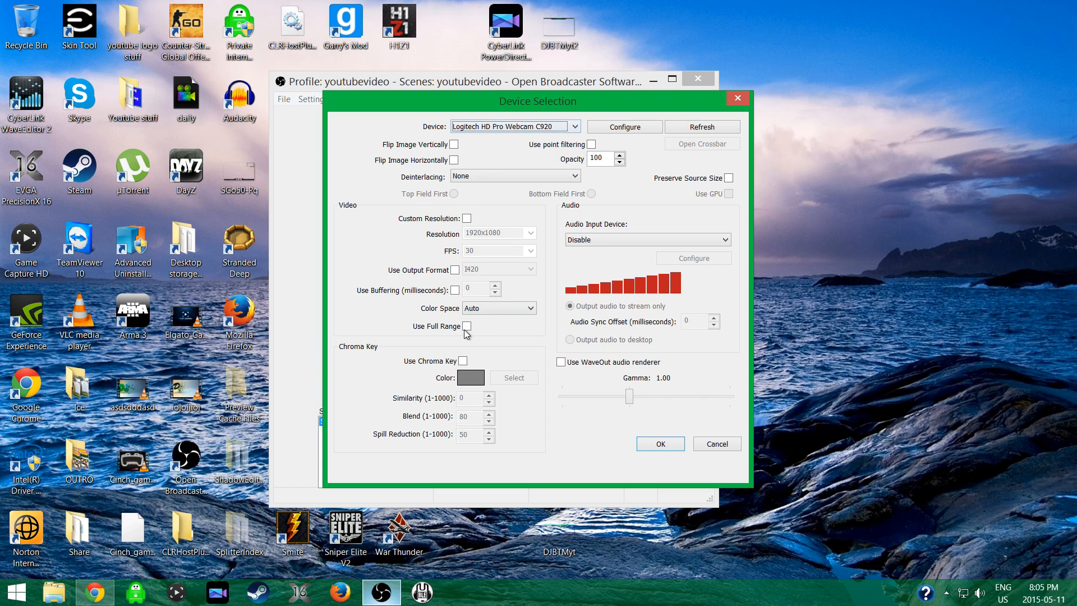
left_click(455, 289)
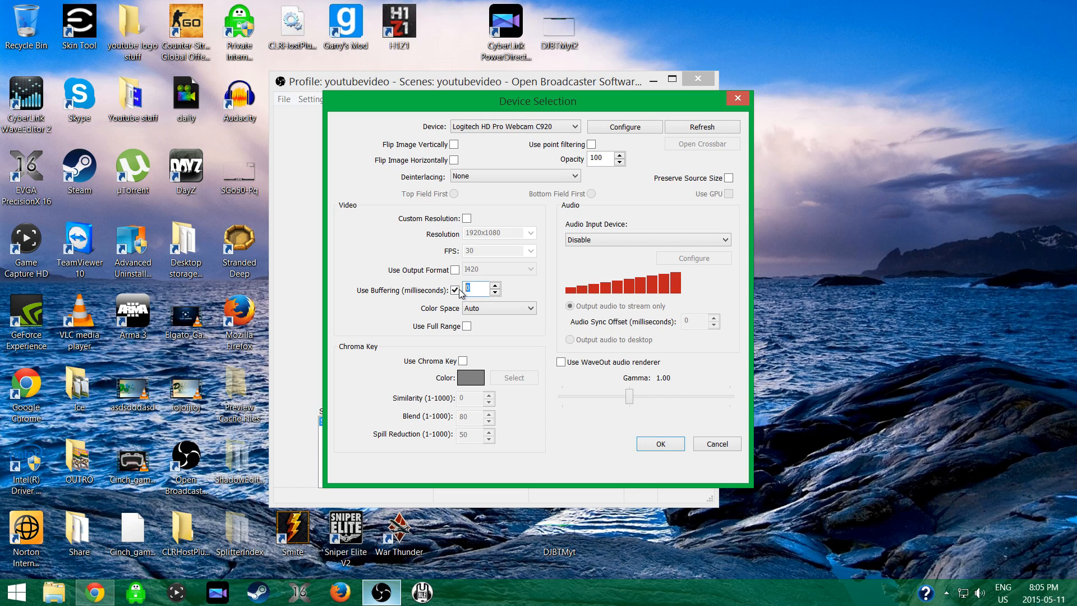
left_click(455, 291)
left_click(650, 445)
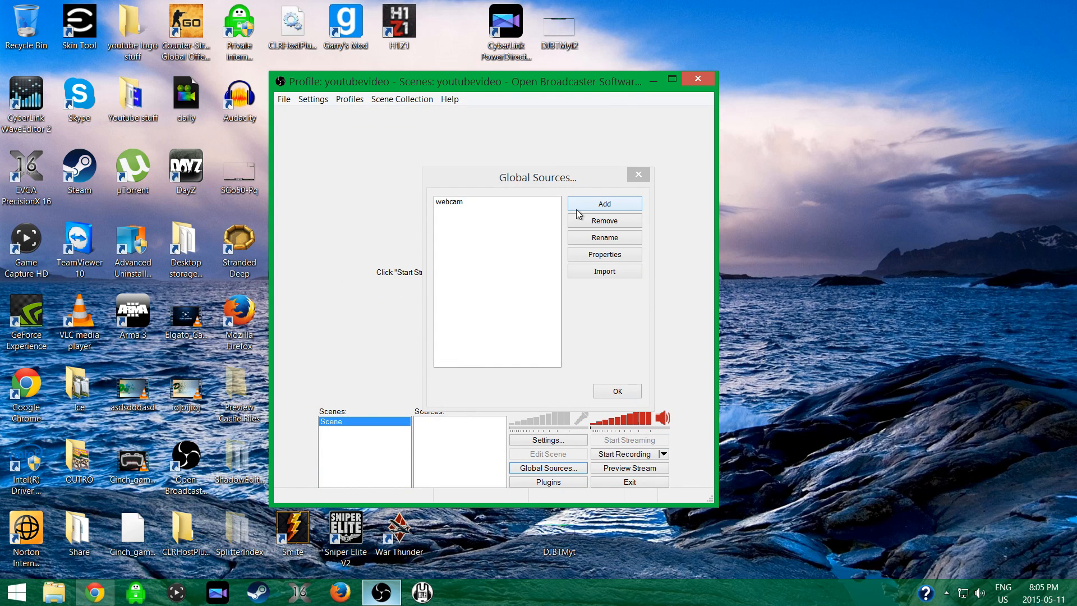
left_click(644, 174)
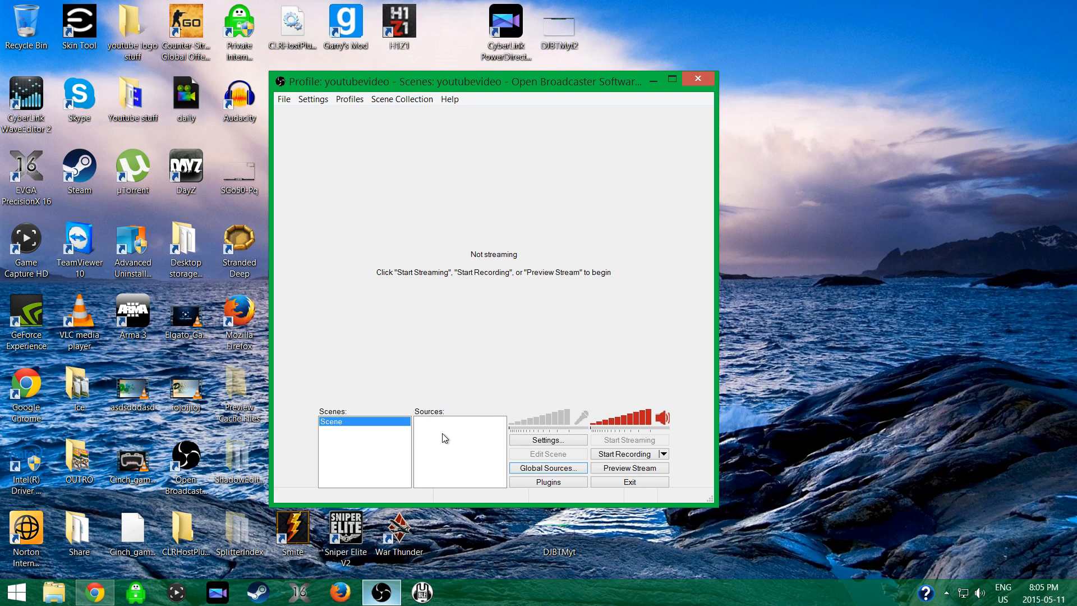
Add a second scene named Scene 2 to the scene collection.
right_click(348, 435)
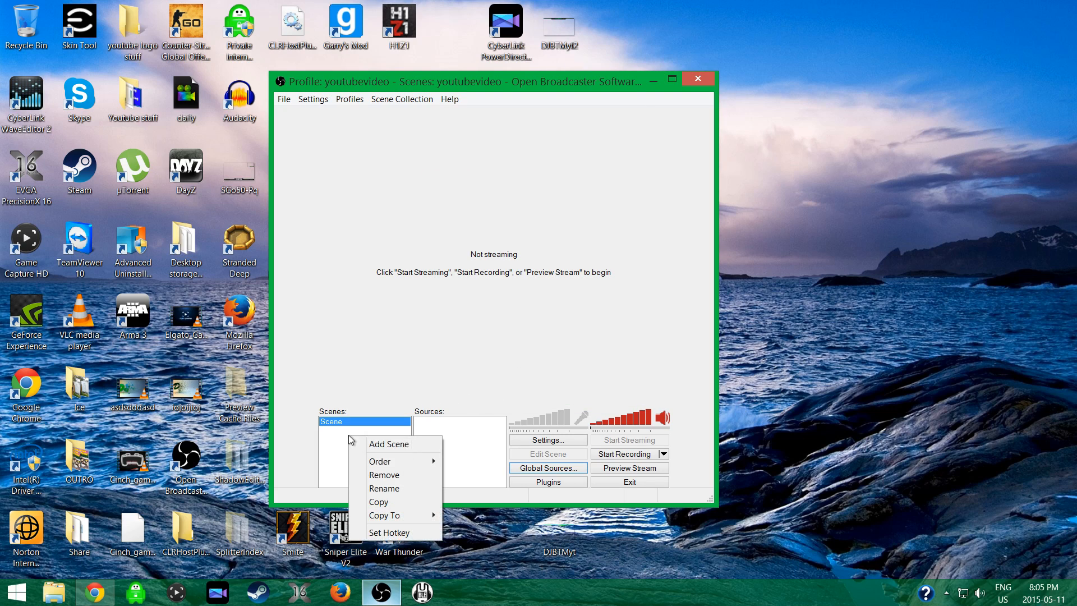
left_click(387, 444)
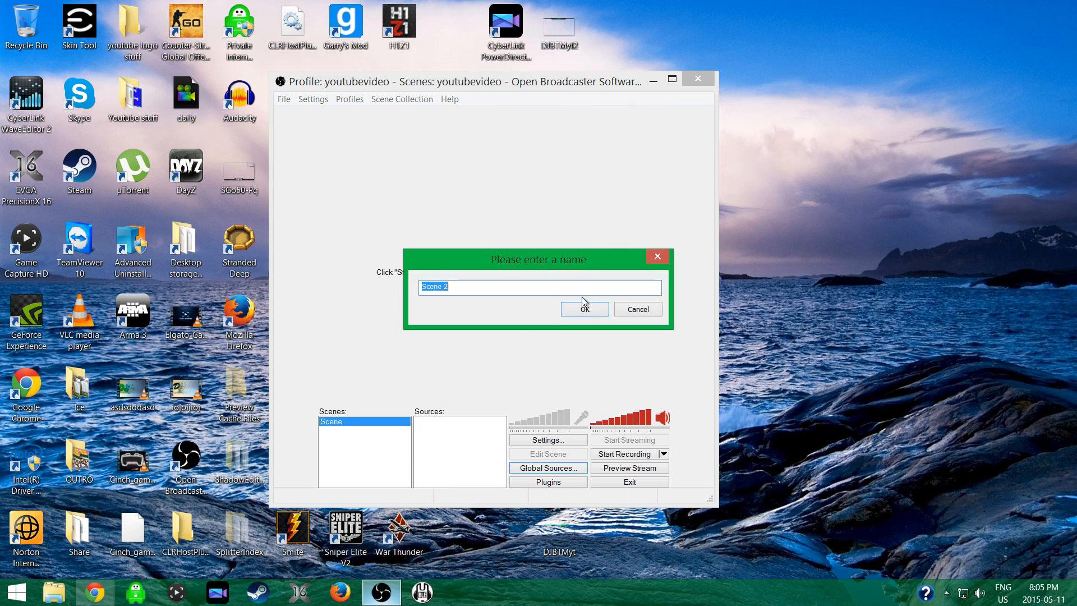
left_click(583, 309)
Add the global webcam source to Scene 2.
right_click(439, 426)
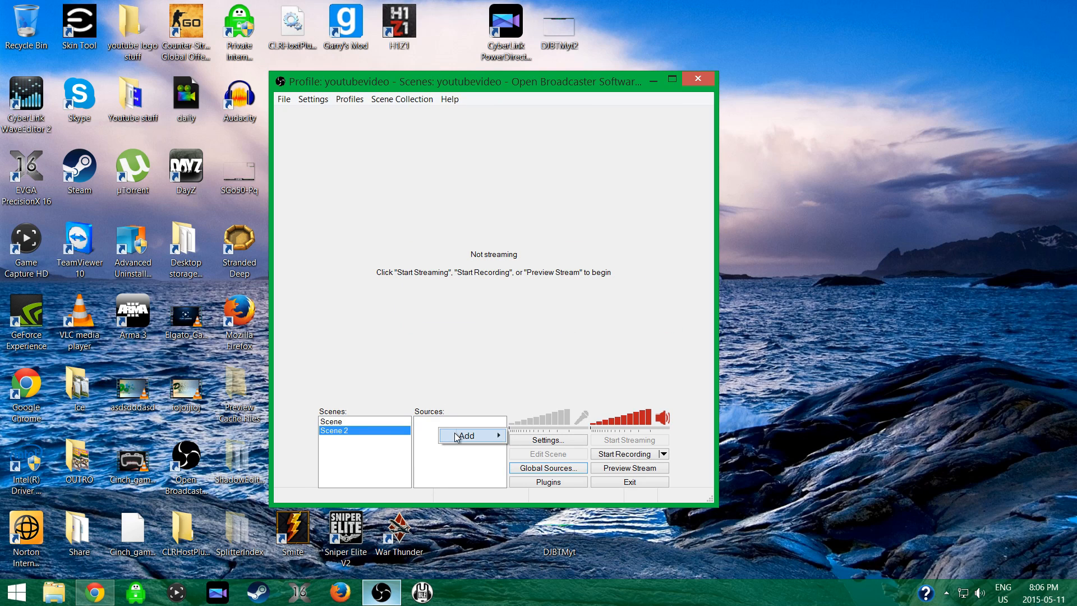
mouse_move(466, 435)
mouse_move(548, 492)
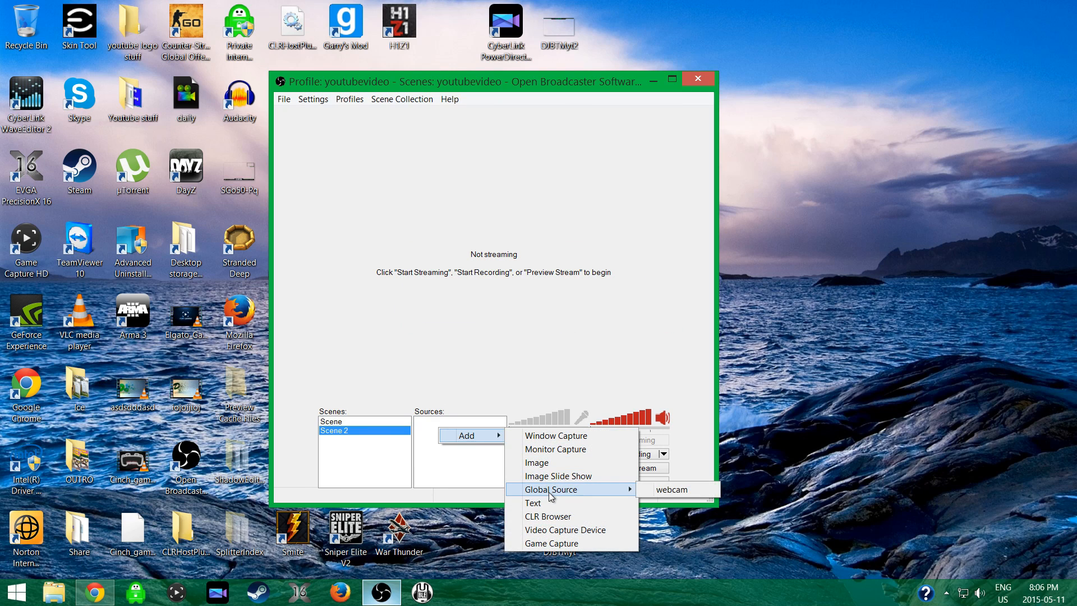
left_click(670, 490)
left_click(583, 310)
Add the global webcam source to the first scene, keeping the name webcam.
left_click(336, 421)
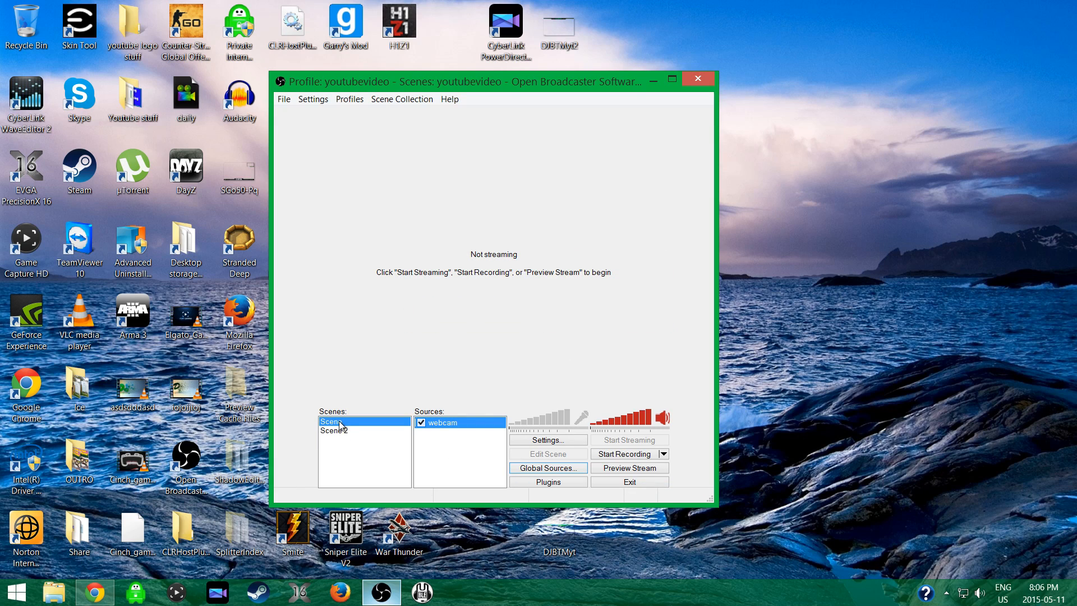
right_click(454, 436)
mouse_move(490, 450)
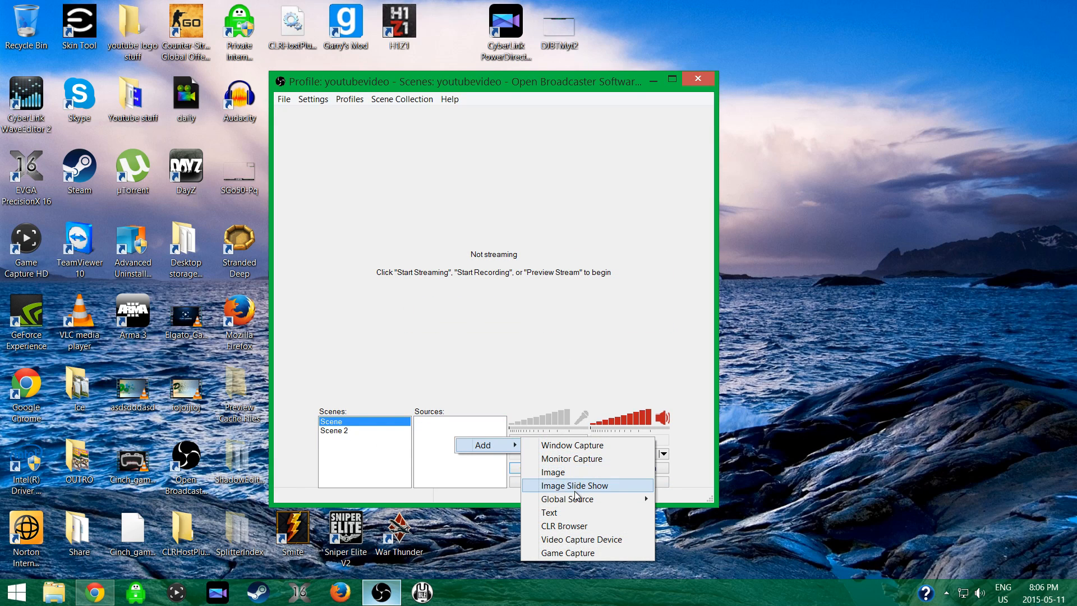
mouse_move(628, 498)
left_click(688, 498)
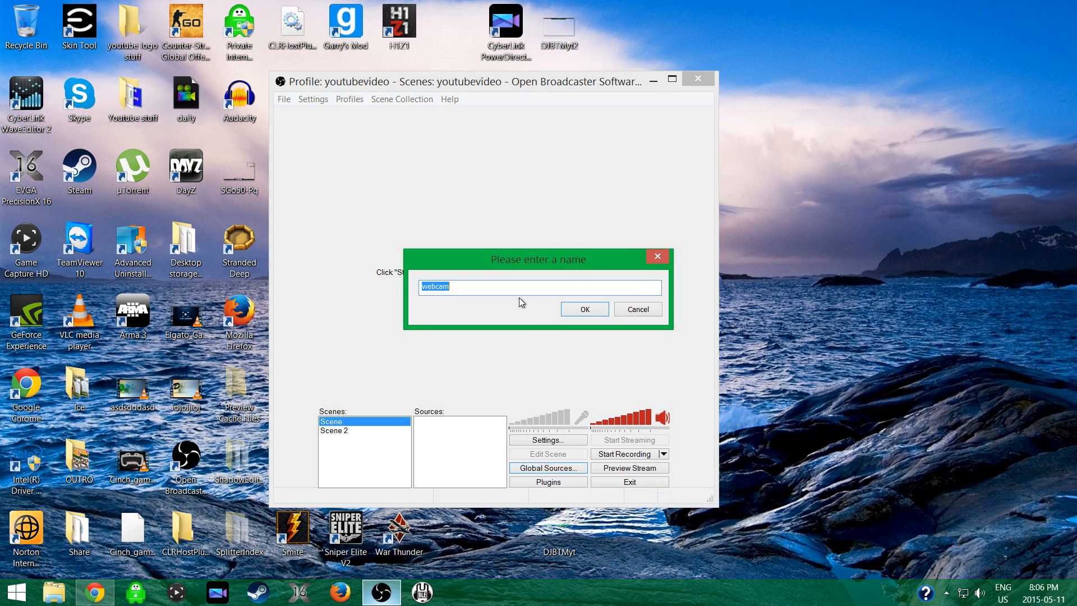
left_click(570, 312)
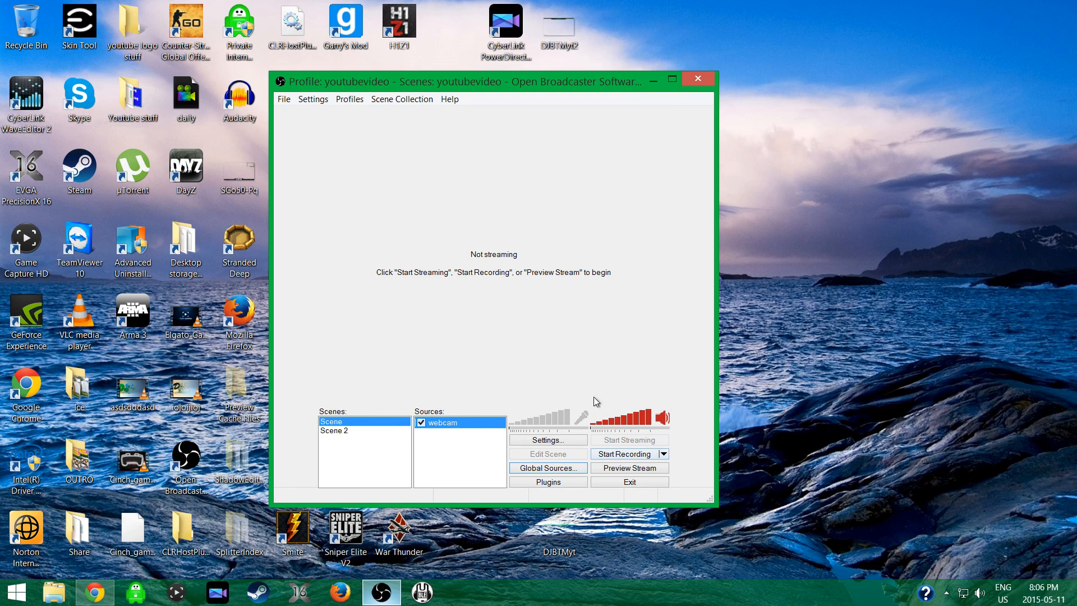
Start the replay buffer and compare the live previews of Scene 2 and Scene.
left_click(663, 454)
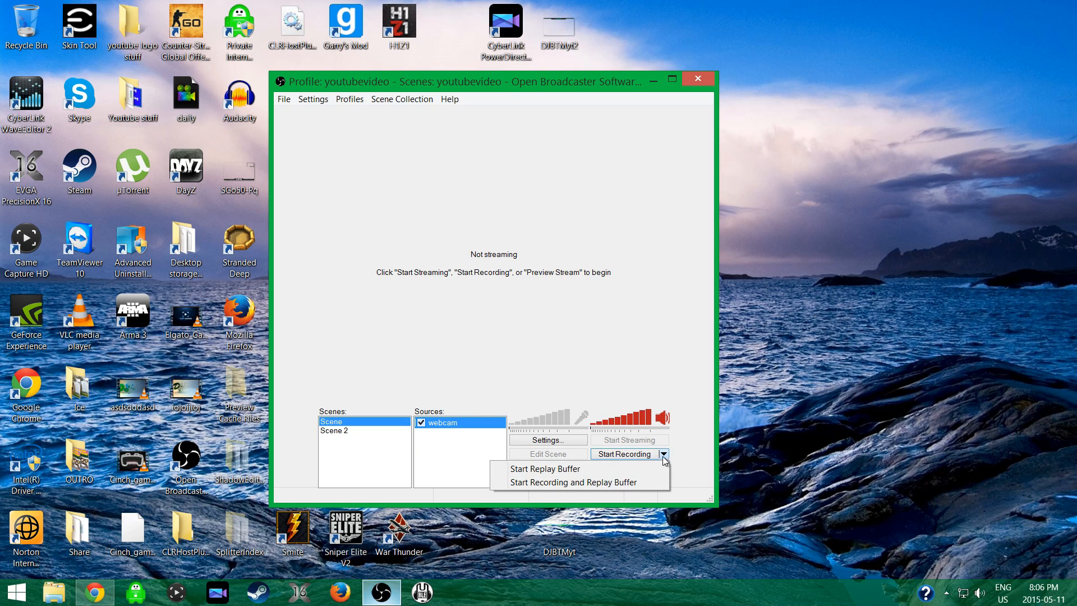
left_click(590, 469)
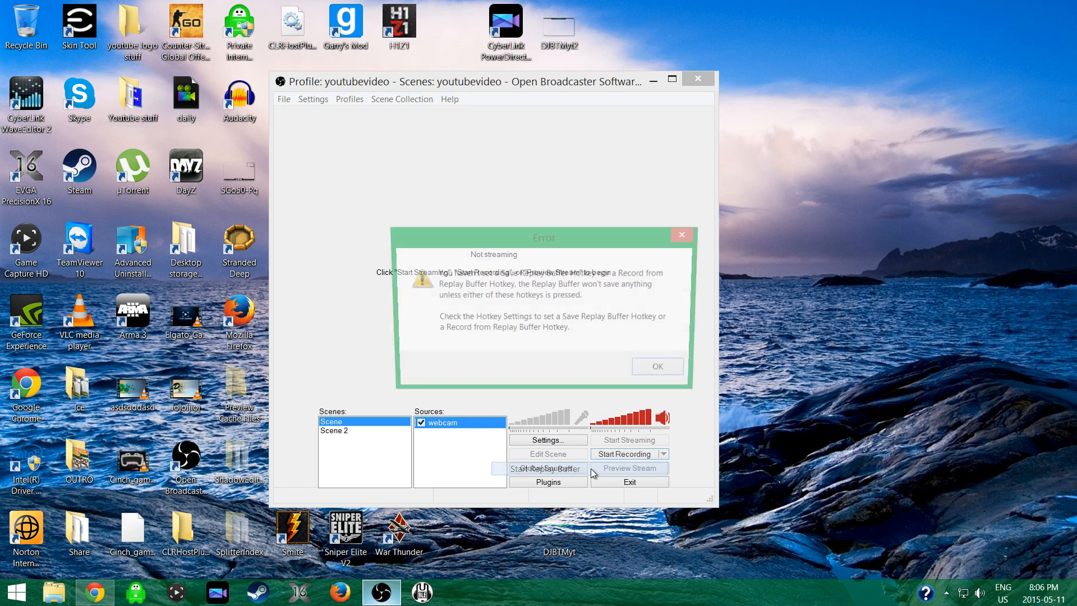
left_click(653, 370)
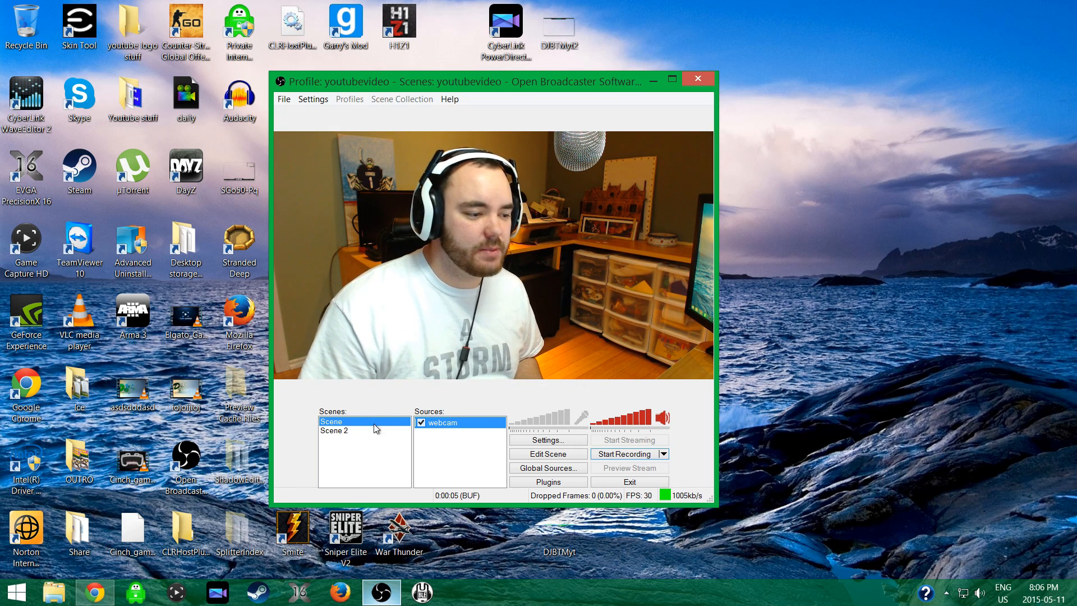
left_click(339, 431)
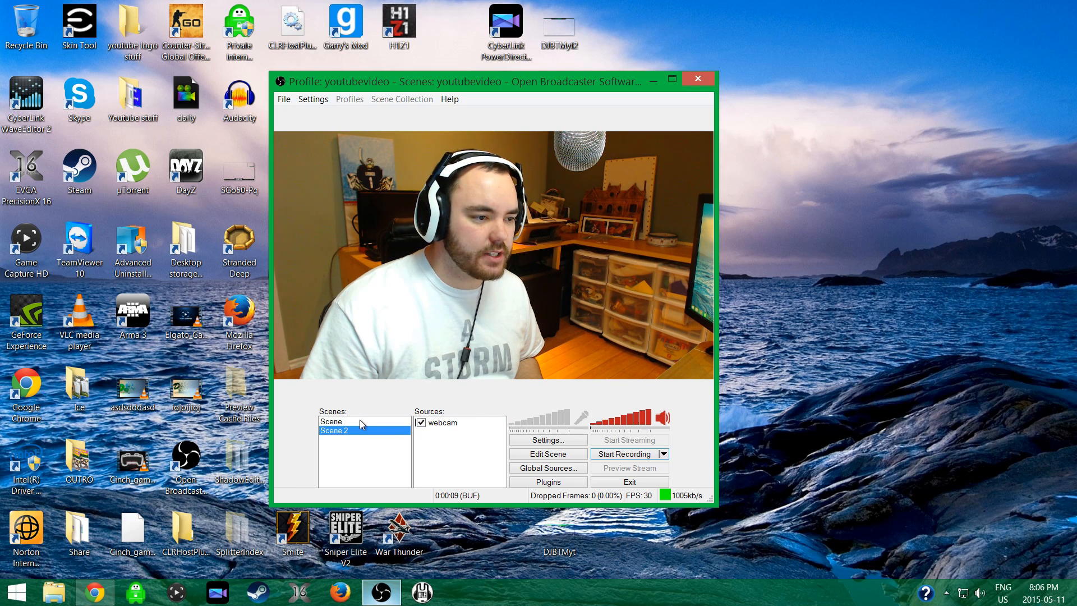
left_click(361, 421)
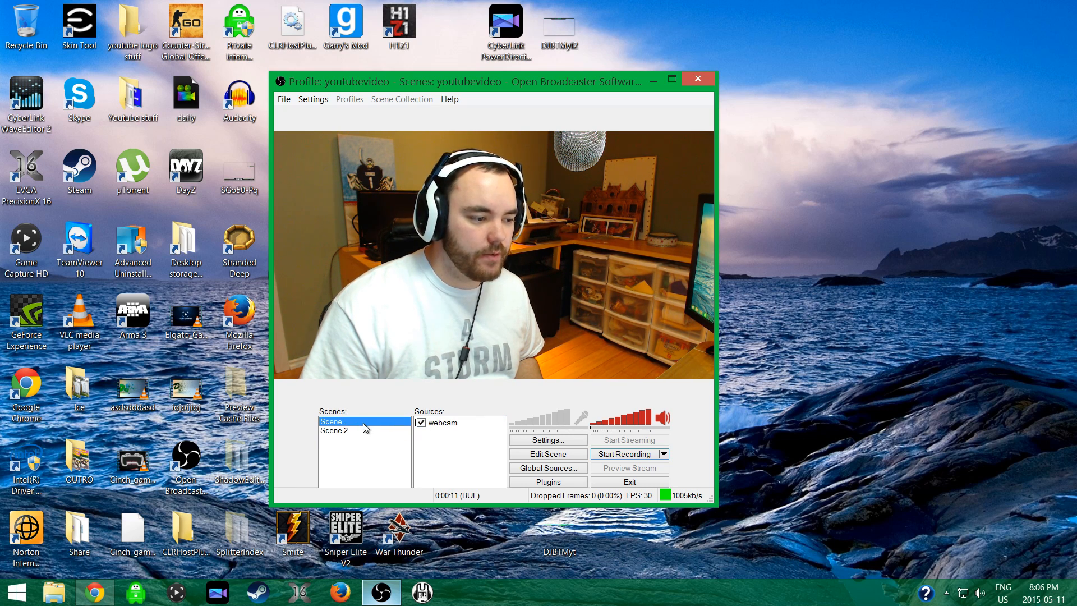
Add an Image source to Scene using the DJBTM-Header picture from the logos folder.
right_click(441, 440)
mouse_move(463, 446)
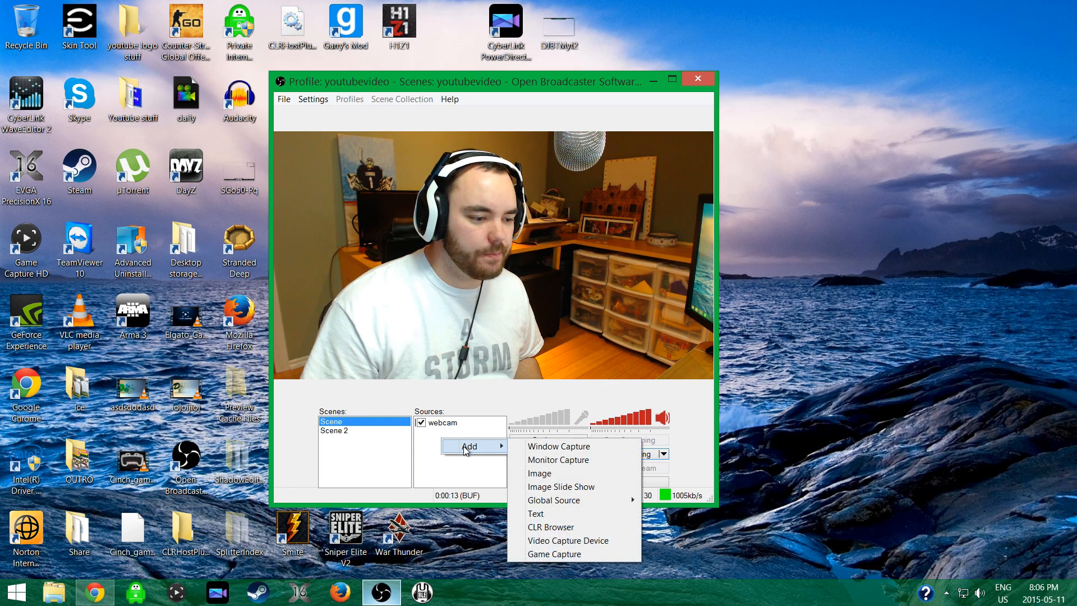
left_click(581, 476)
left_click(596, 311)
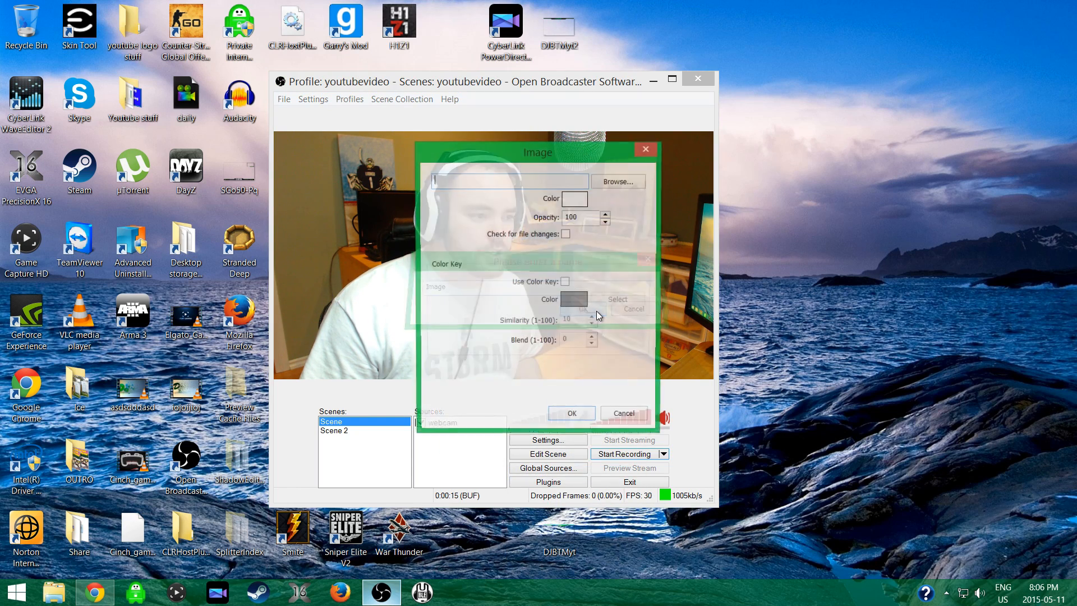
left_click(619, 182)
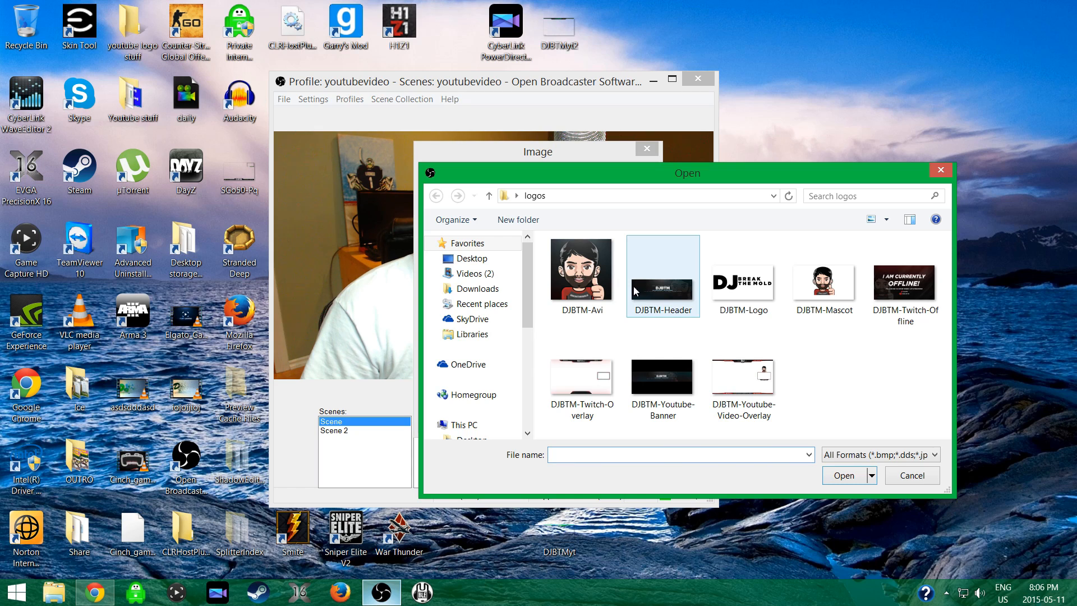
double_click(677, 305)
left_click(574, 413)
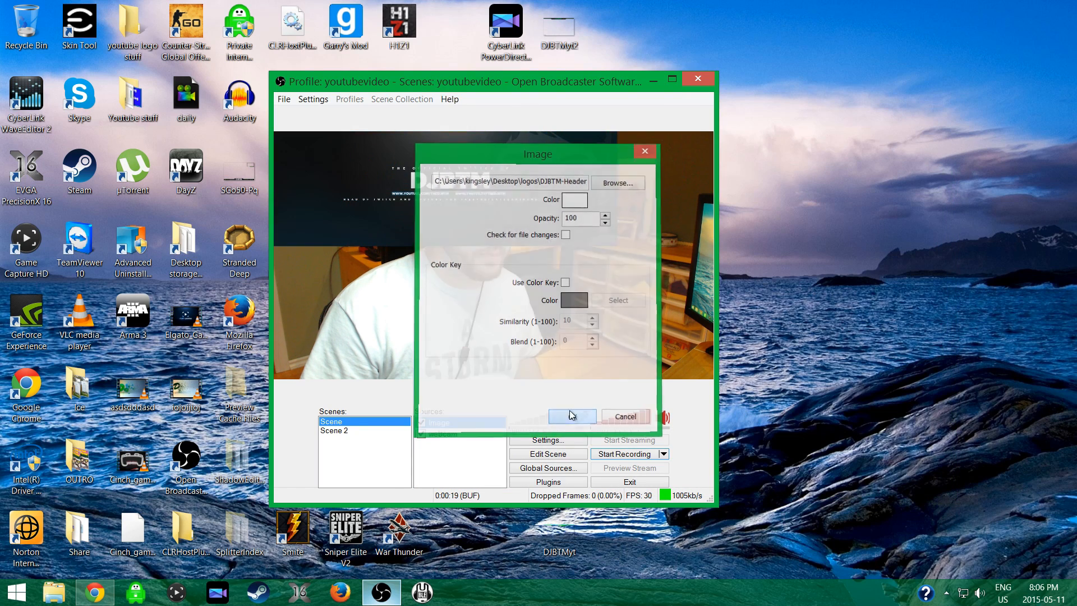
Add a Video Capture Device source using Elgato Game Capture HD to Scene 2, and compare the previews of both scenes.
left_click(345, 431)
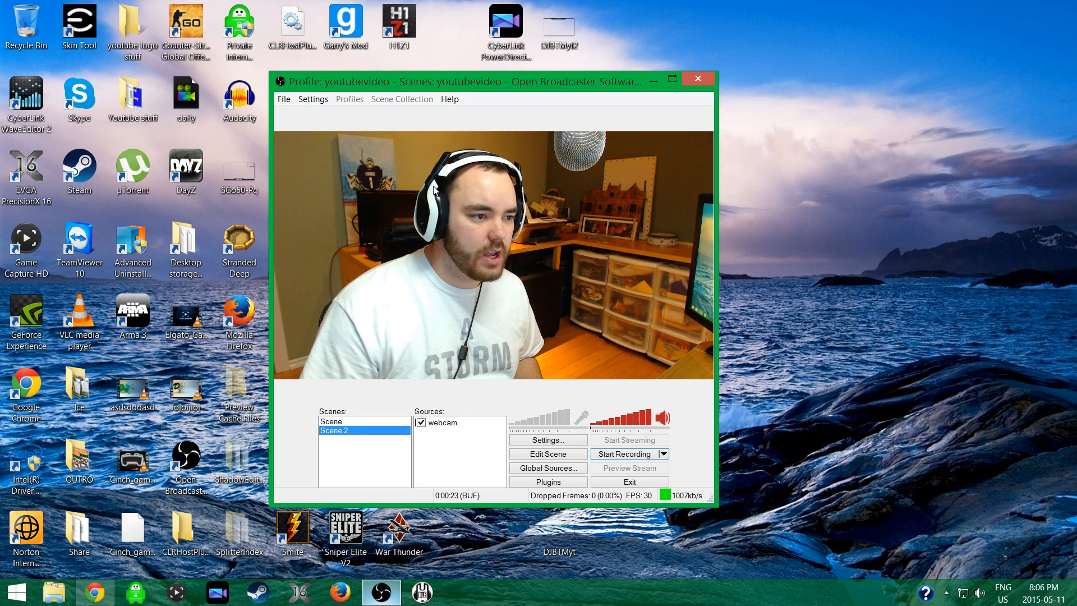
right_click(429, 433)
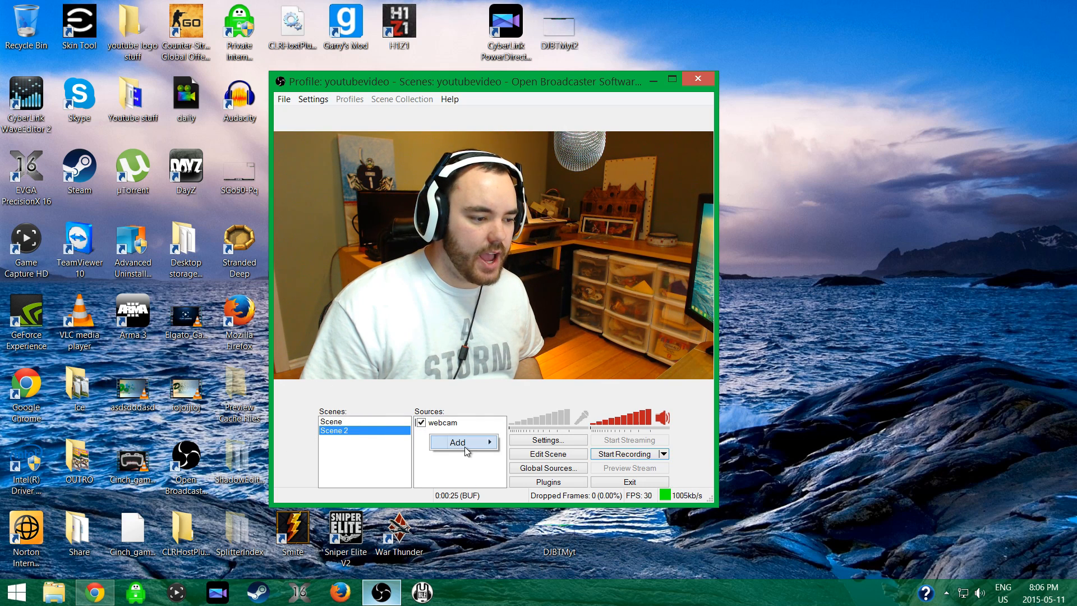
mouse_move(488, 439)
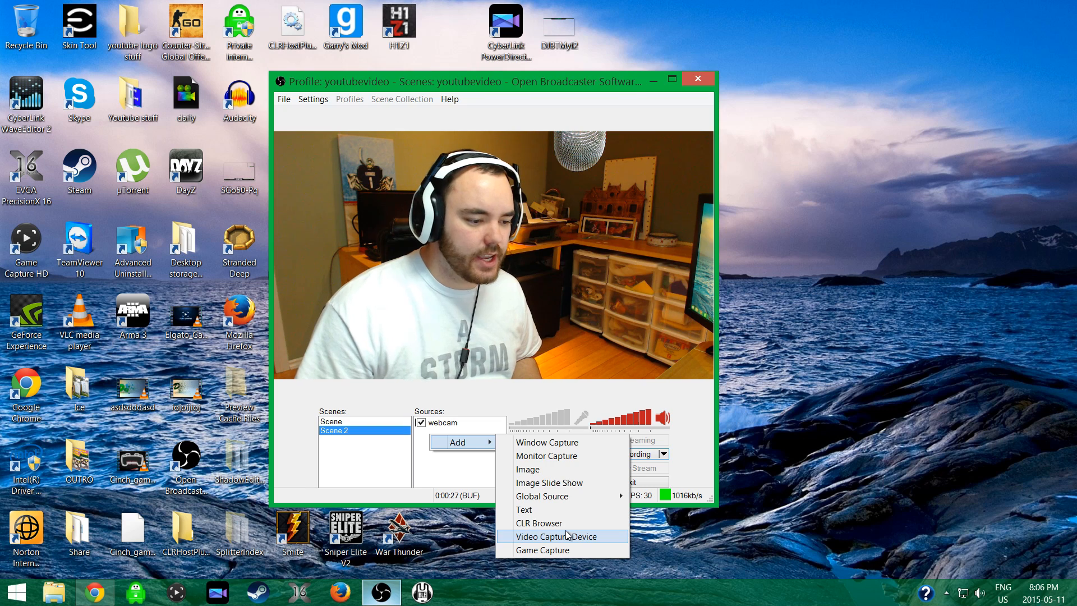
left_click(595, 536)
left_click(572, 313)
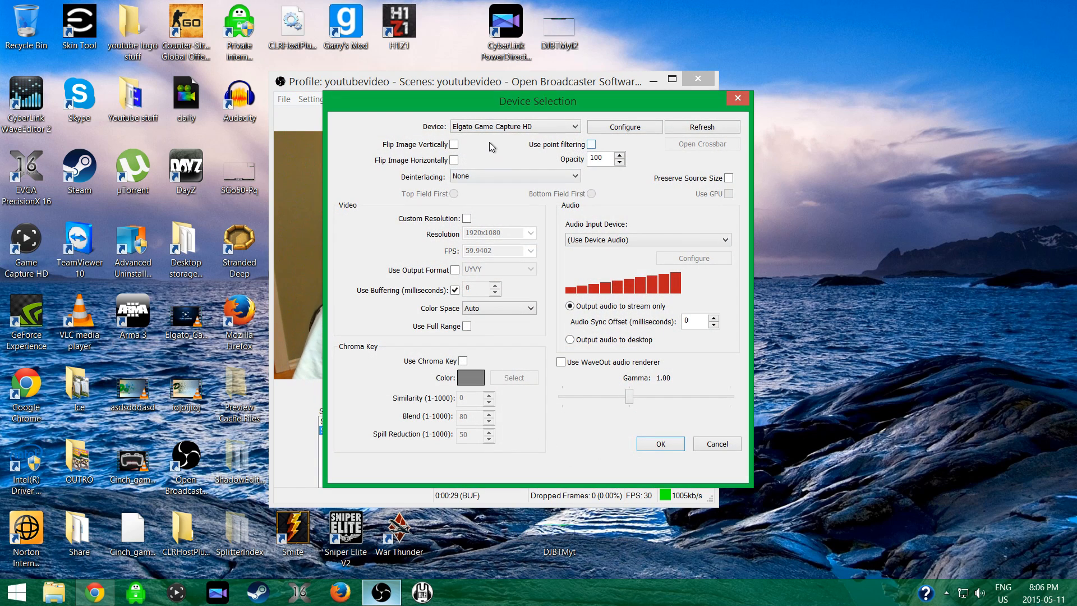
left_click(659, 443)
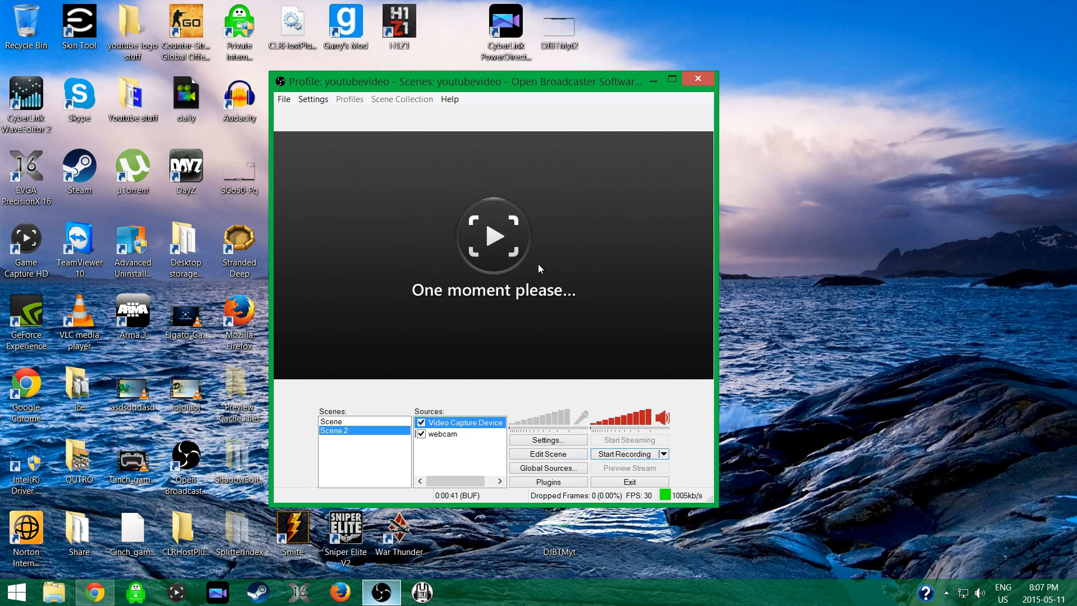
left_click(330, 422)
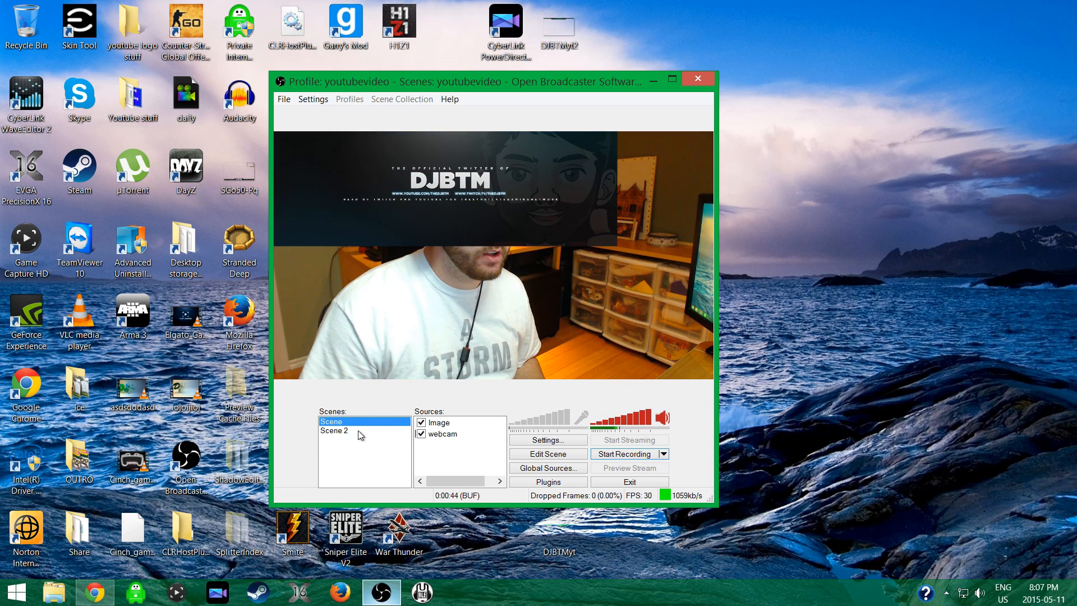
left_click(340, 431)
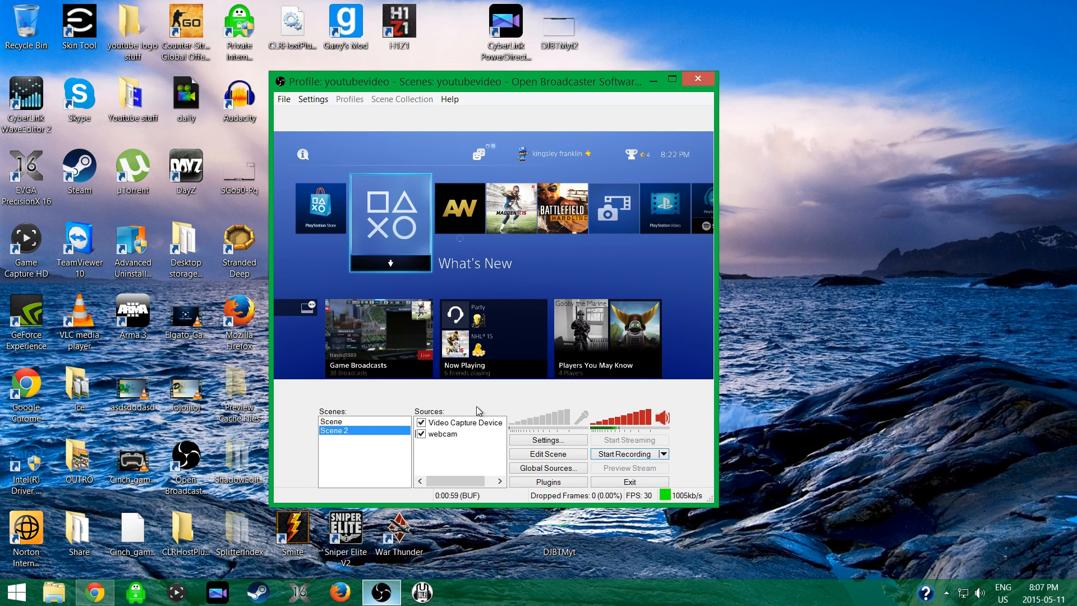
Shrink Scene 2's Video Capture Device to a small inset midway along the preview's right edge, and switch back to Scene.
left_click(534, 457)
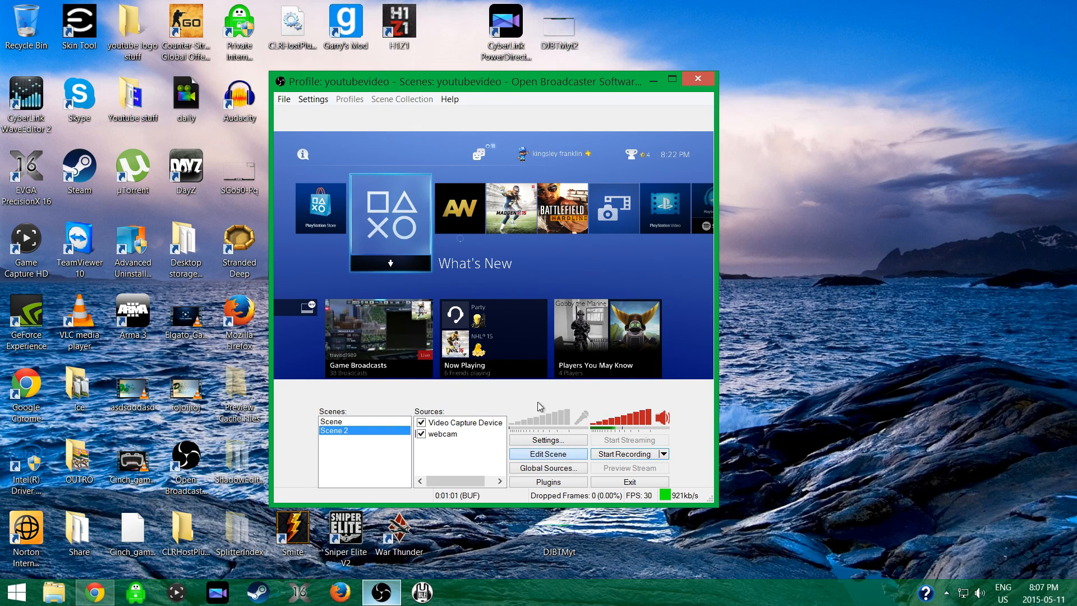
left_click(456, 425)
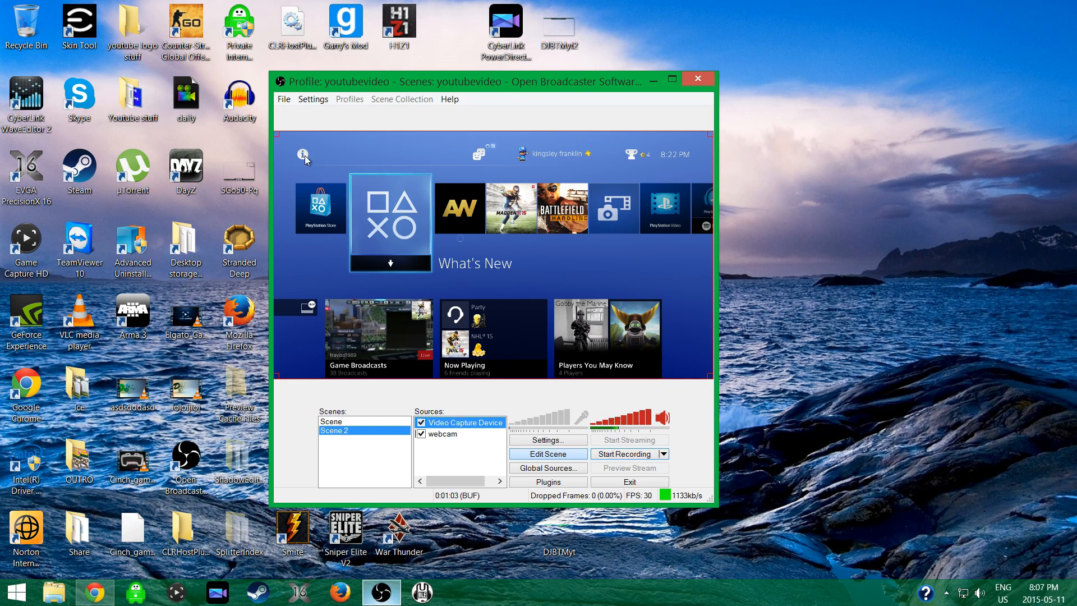
left_click_drag(280, 131, 617, 345)
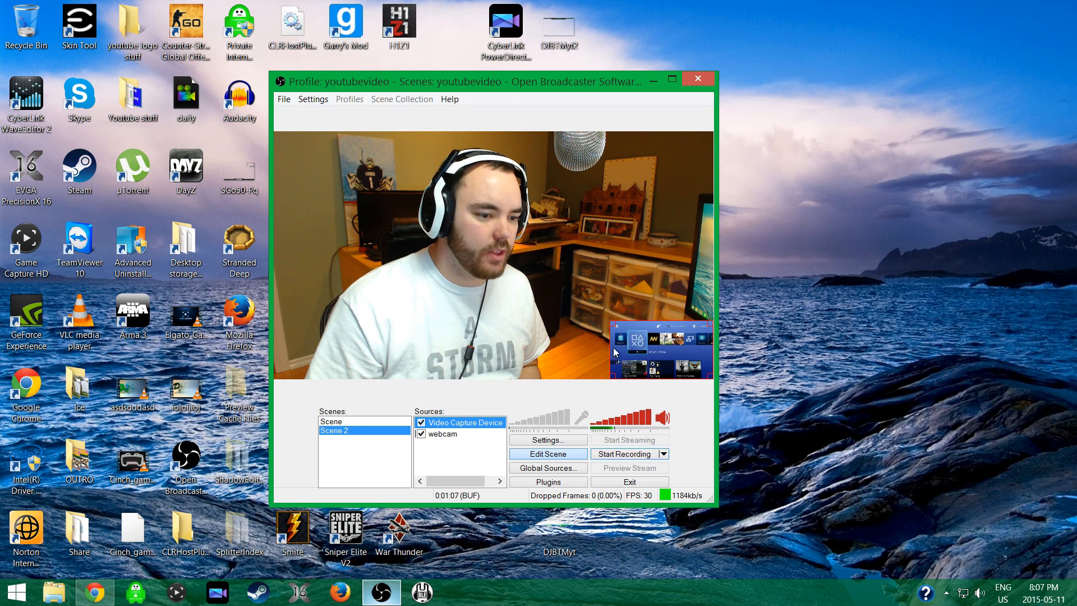
left_click_drag(641, 349, 649, 259)
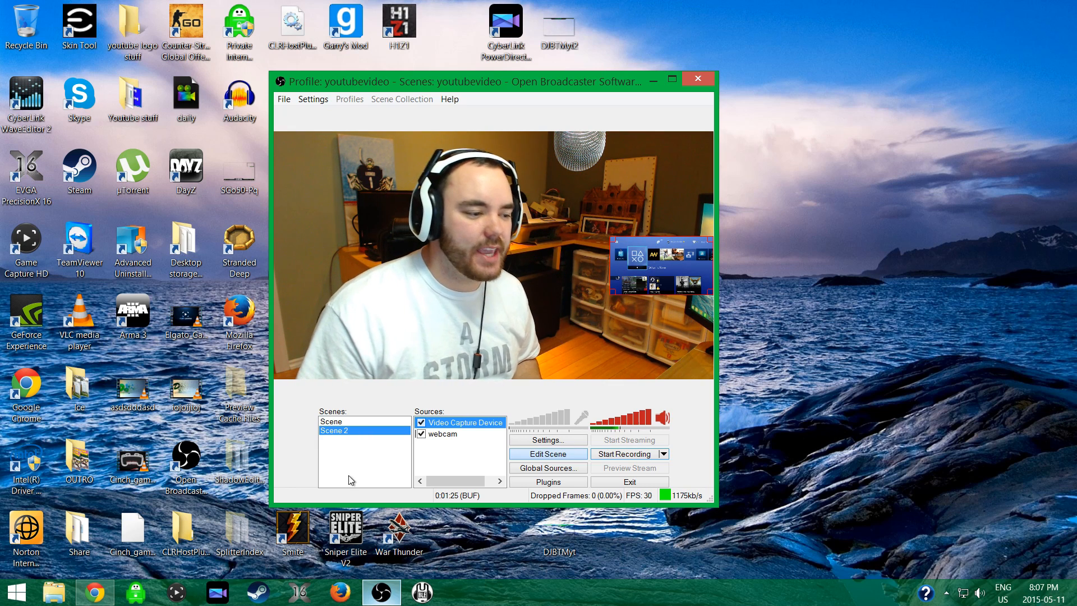
left_click(355, 422)
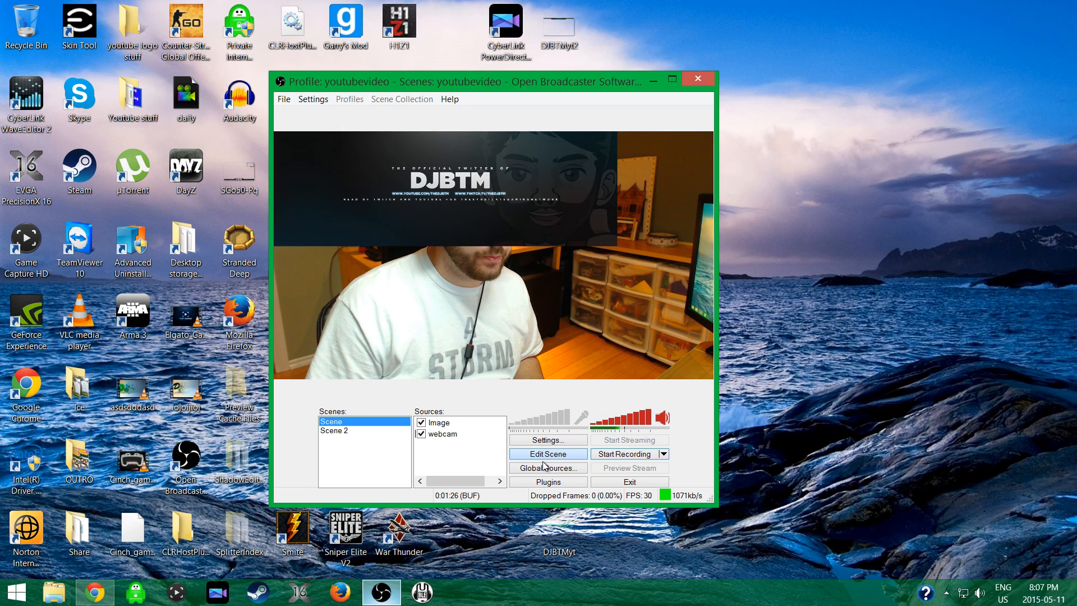
Shrink Scene's Image source to a small banner beside the webcam subject's head, finish editing the scene and close Open Broadcaster Software.
left_click(440, 423)
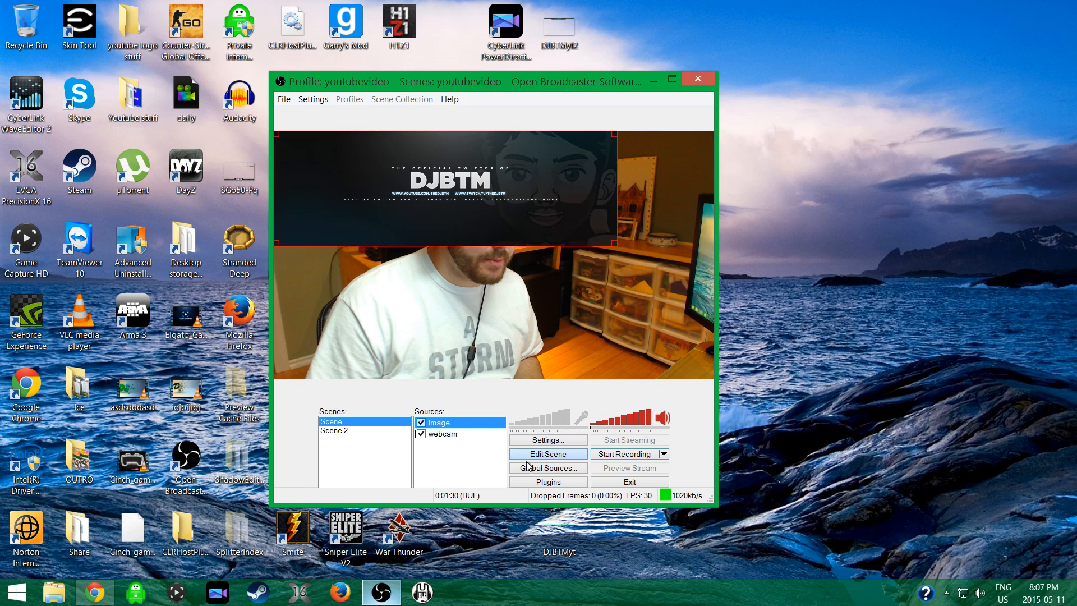
left_click_drag(617, 245, 586, 199)
left_click(565, 455)
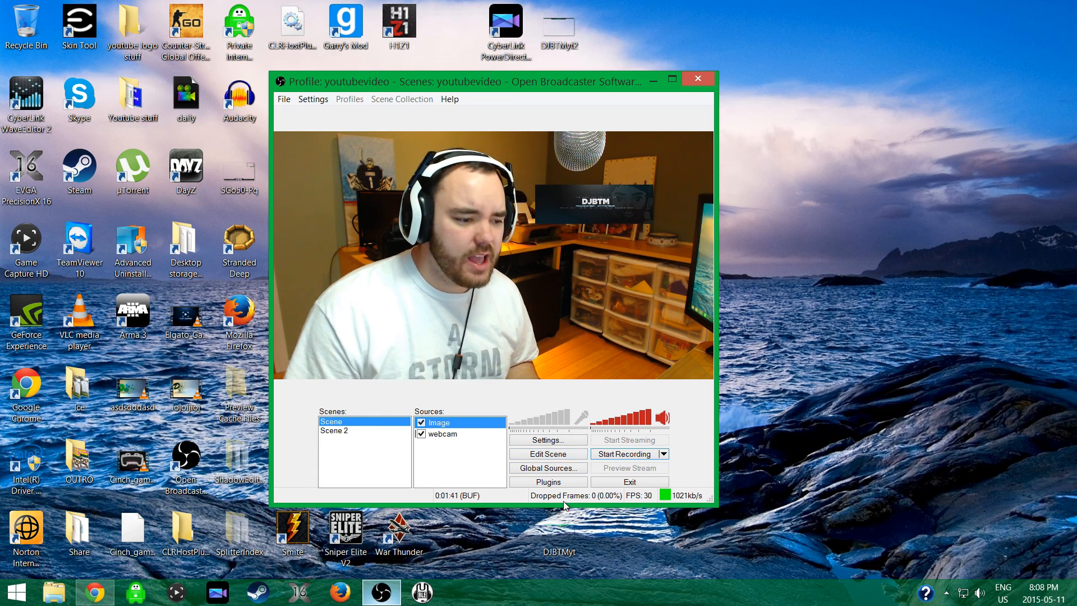
left_click(711, 85)
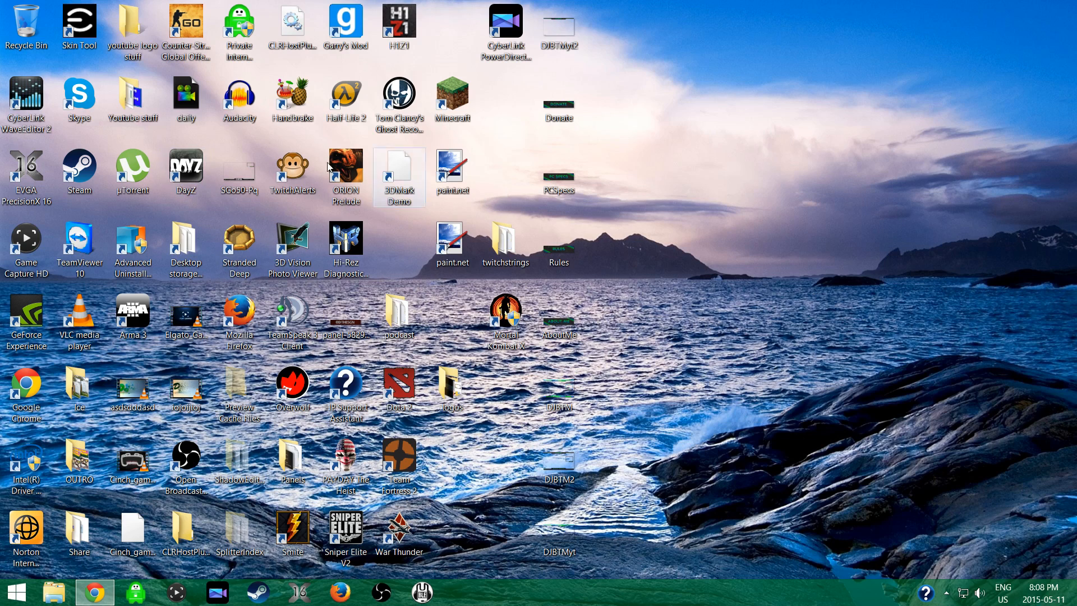
right_click(205, 98)
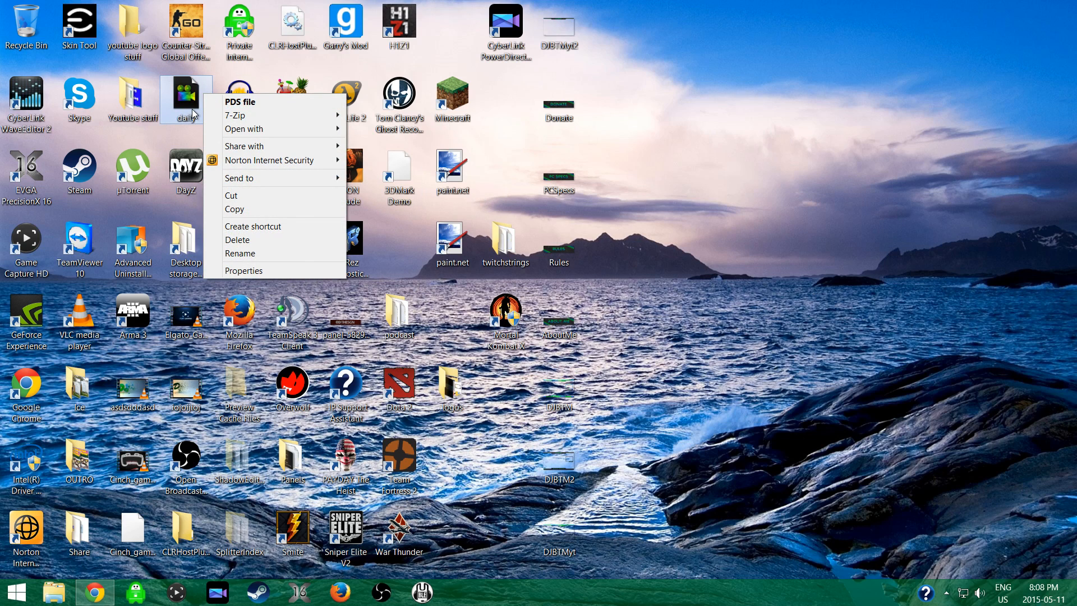
left_click(240, 101)
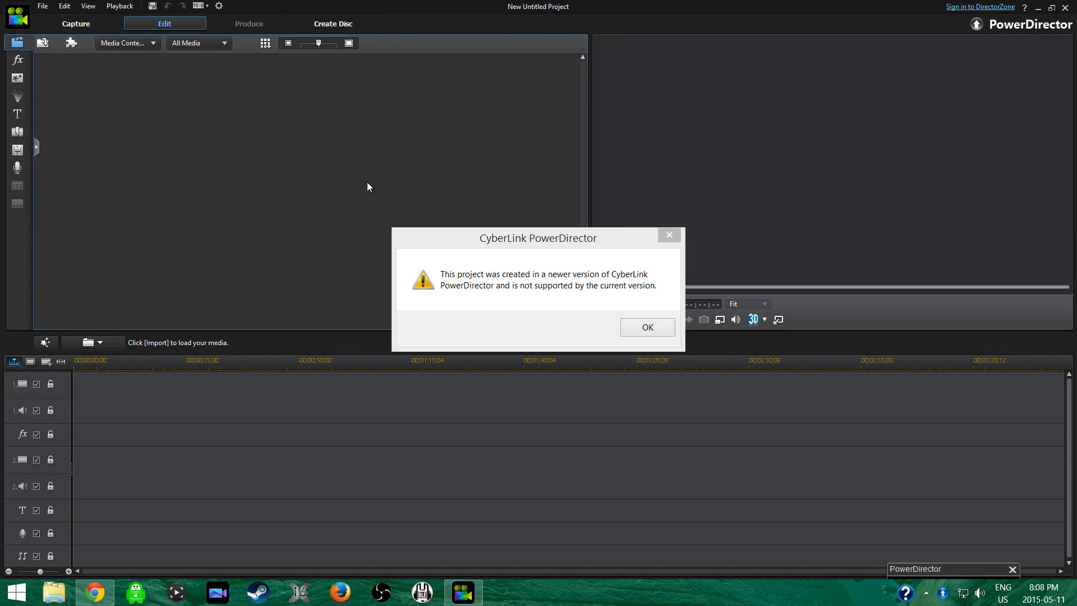
left_click(668, 234)
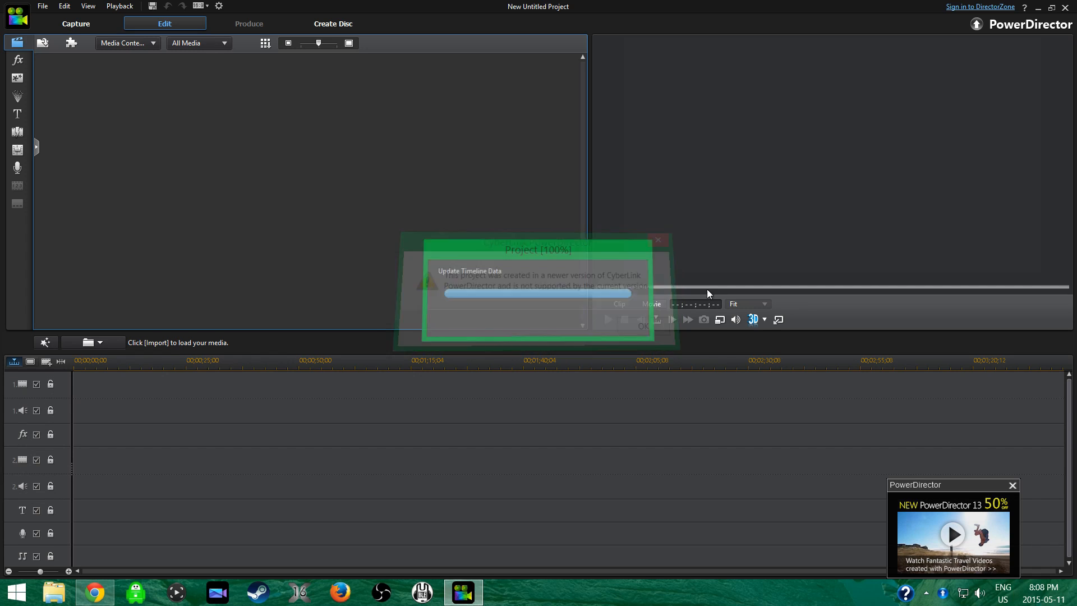
left_click(1012, 485)
left_click(1064, 8)
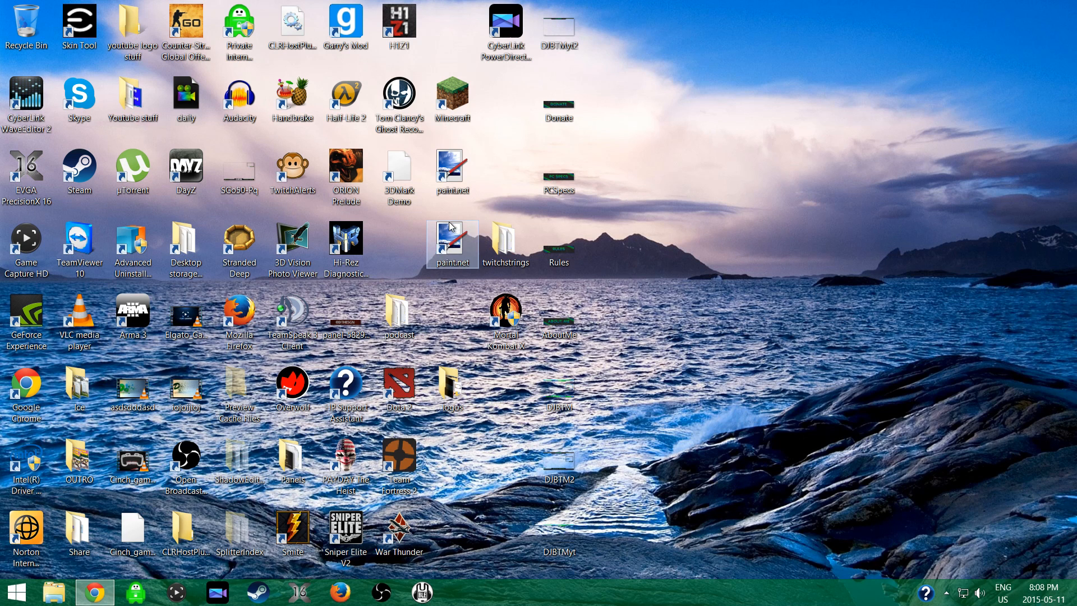
Open the recent daily project in CyberLink PowerDirector 13 and select the 1 (32) clip on track 1.
right_click(214, 589)
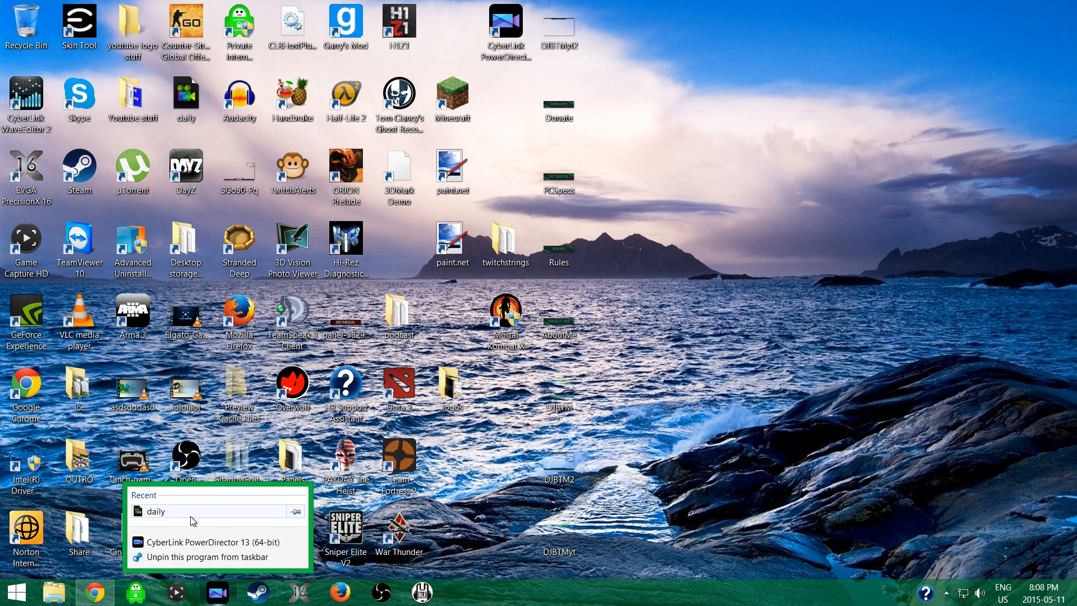
left_click(142, 512)
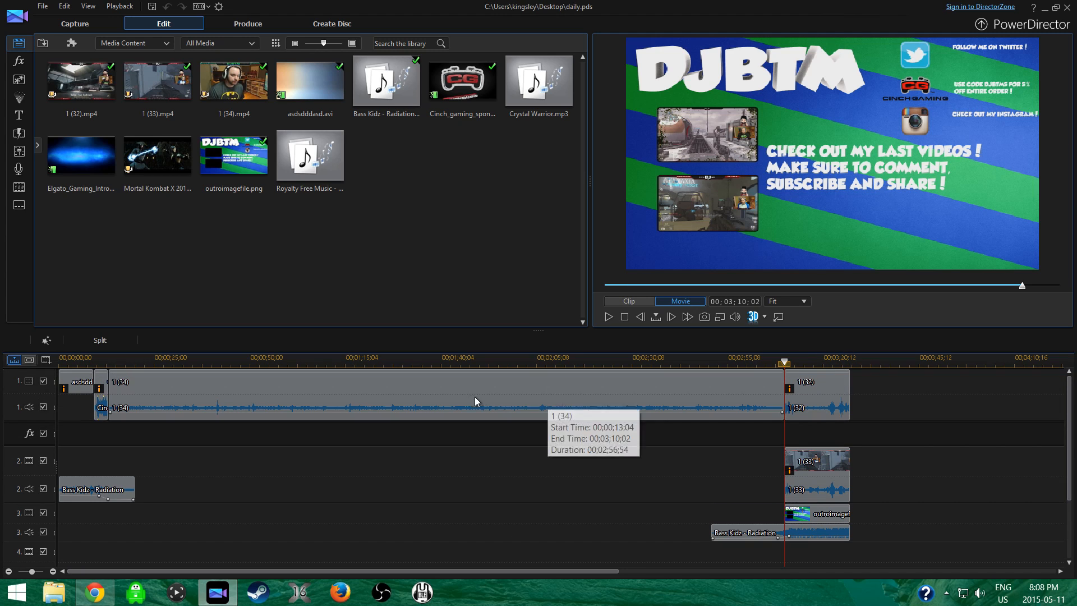
left_click(815, 397)
left_click_drag(819, 398, 977, 393)
left_click_drag(857, 406, 824, 405)
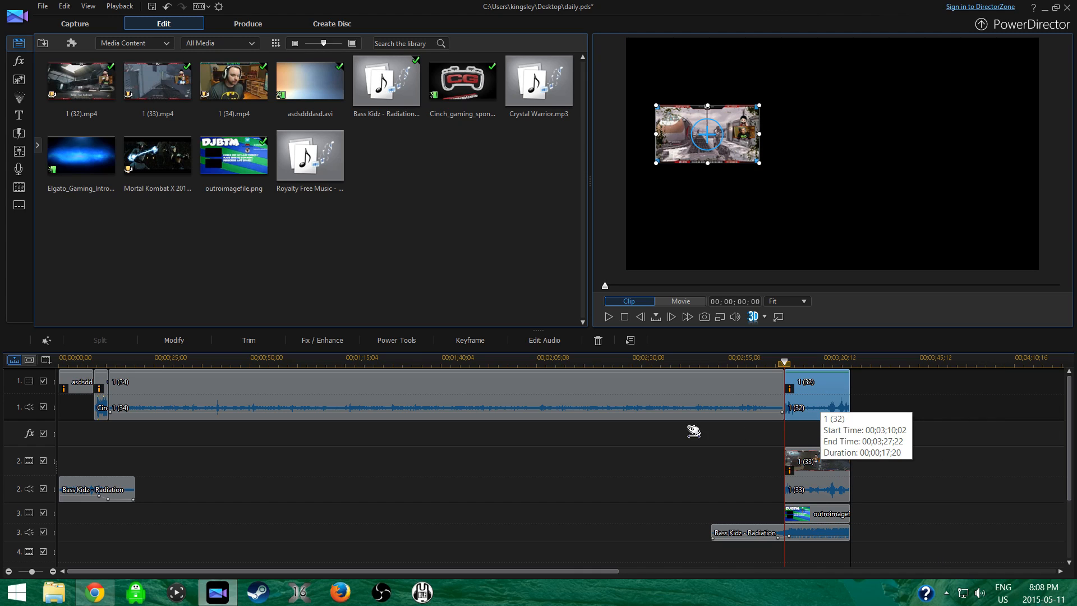
Import recorded (05) from the Videos library into the project media and place it on track 2 after the Bass Kidz - Radiation clip.
left_click(58, 599)
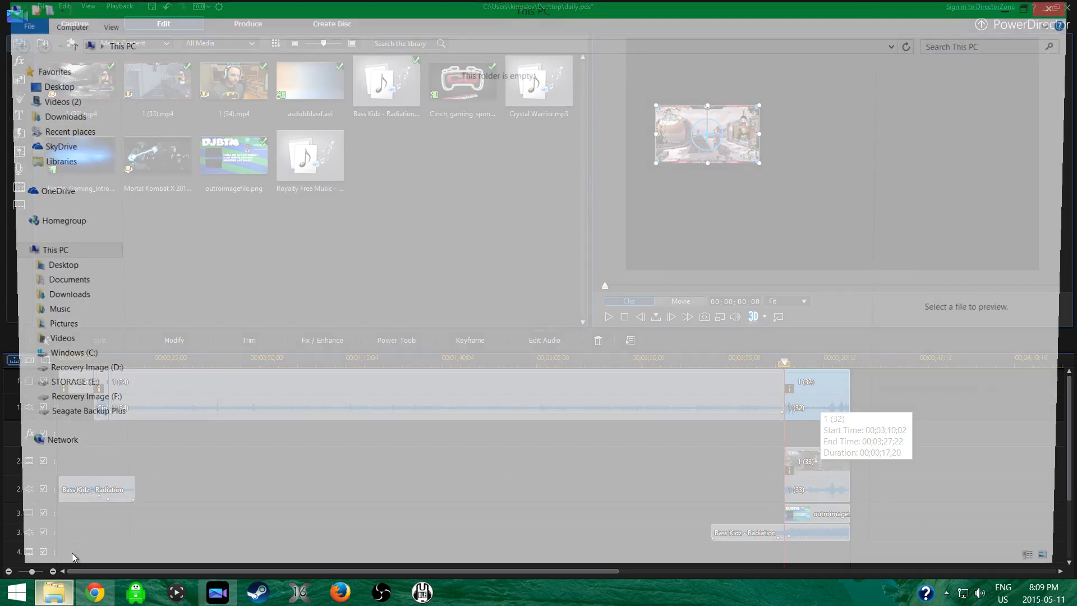
left_click(51, 100)
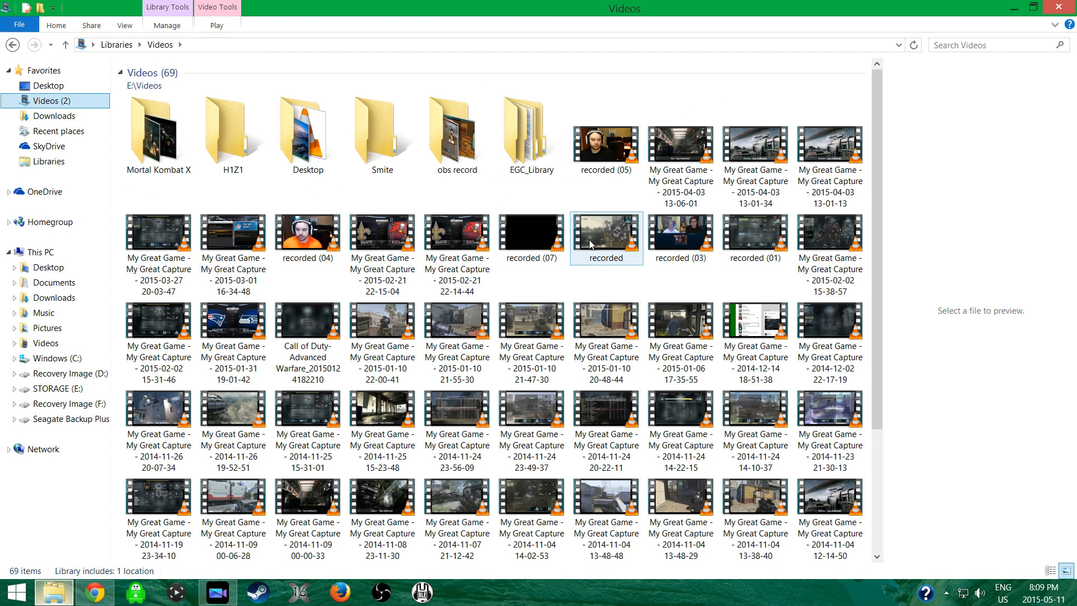
left_click(439, 241)
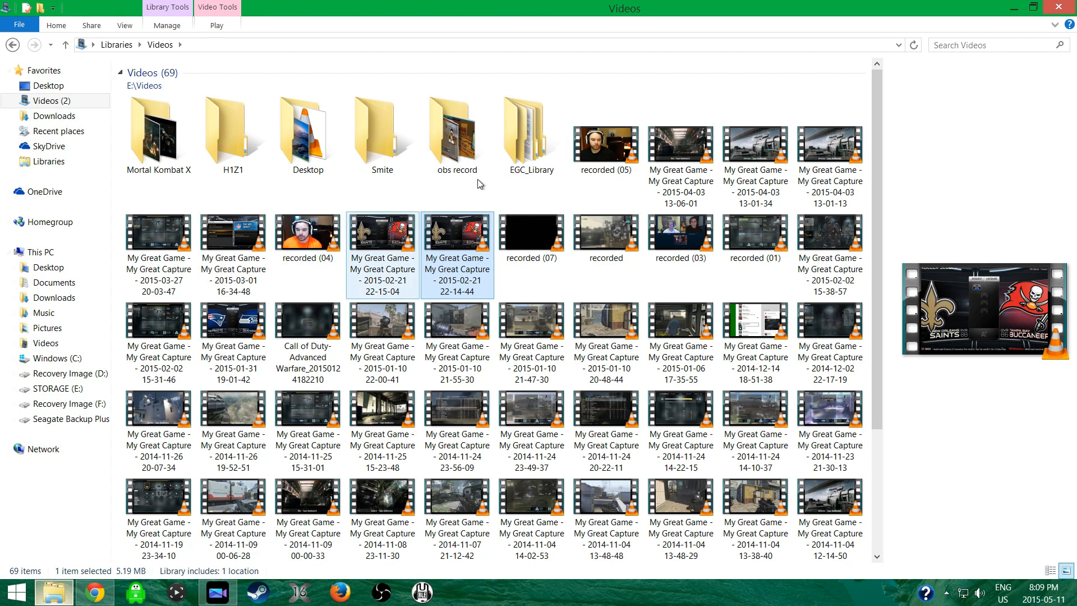
left_click_drag(599, 141, 288, 263)
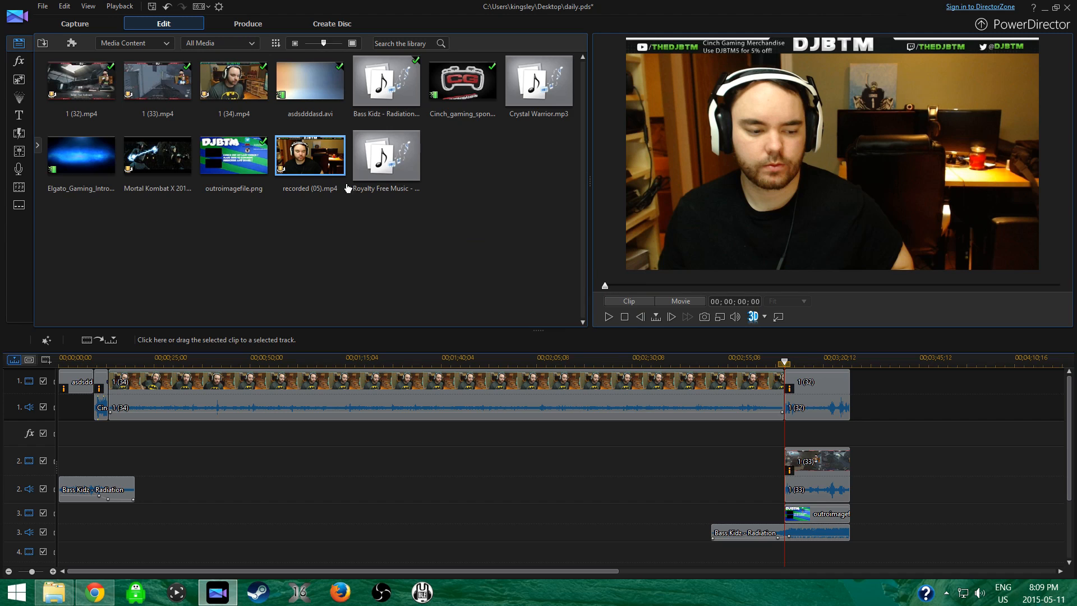
left_click_drag(320, 166, 186, 497)
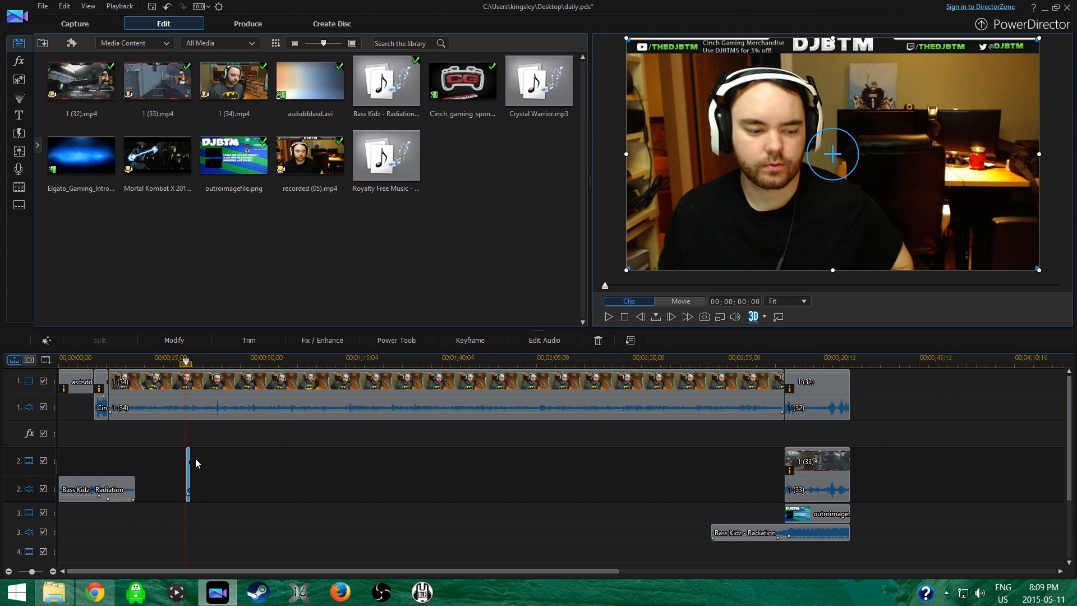
Move the 1 (34) clip from track 1 to track 4 and shrink its picture to an inset in the frame's upper-right corner.
left_click(198, 386)
left_click_drag(201, 388, 174, 478)
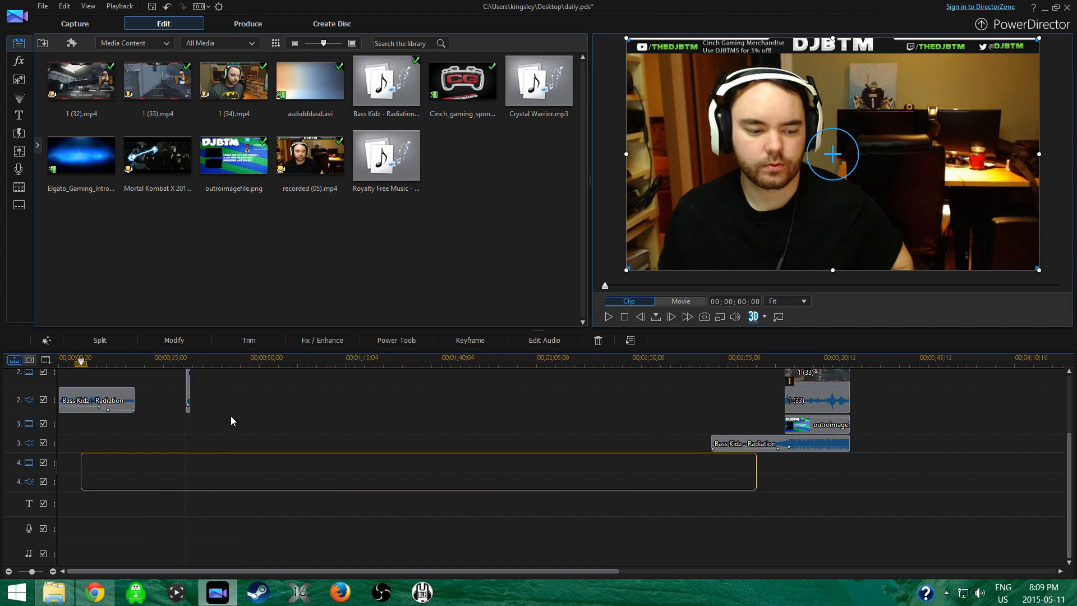
left_click(189, 438)
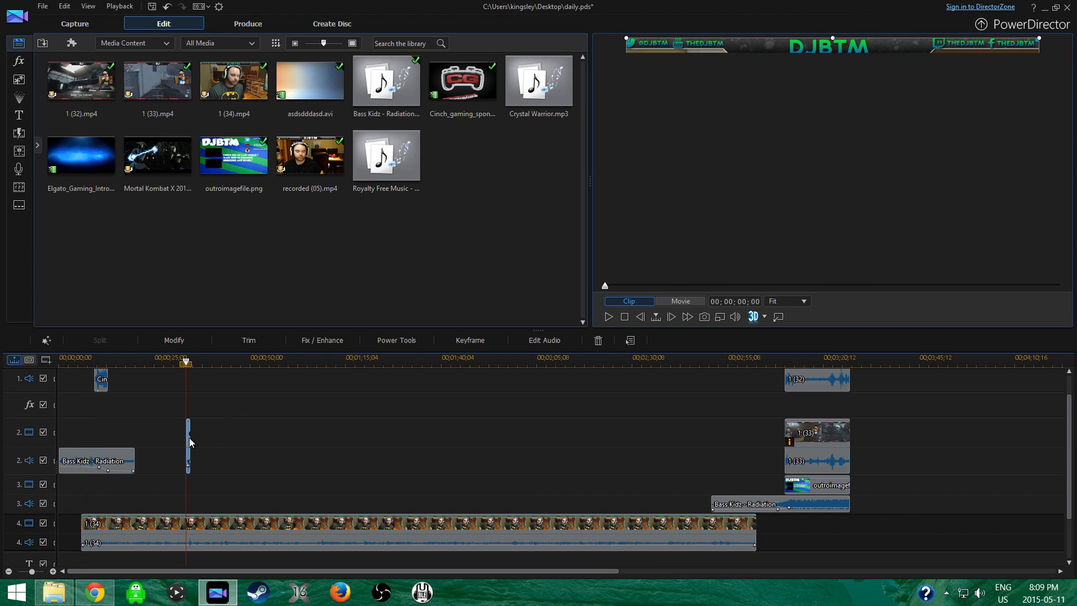
left_click(203, 525)
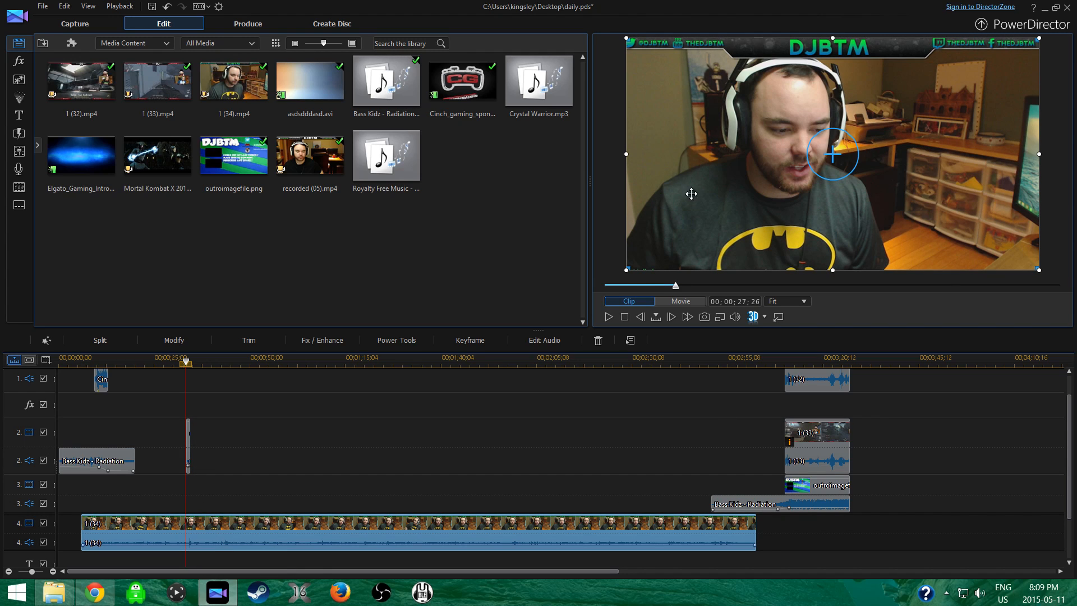
left_click_drag(627, 270, 845, 132)
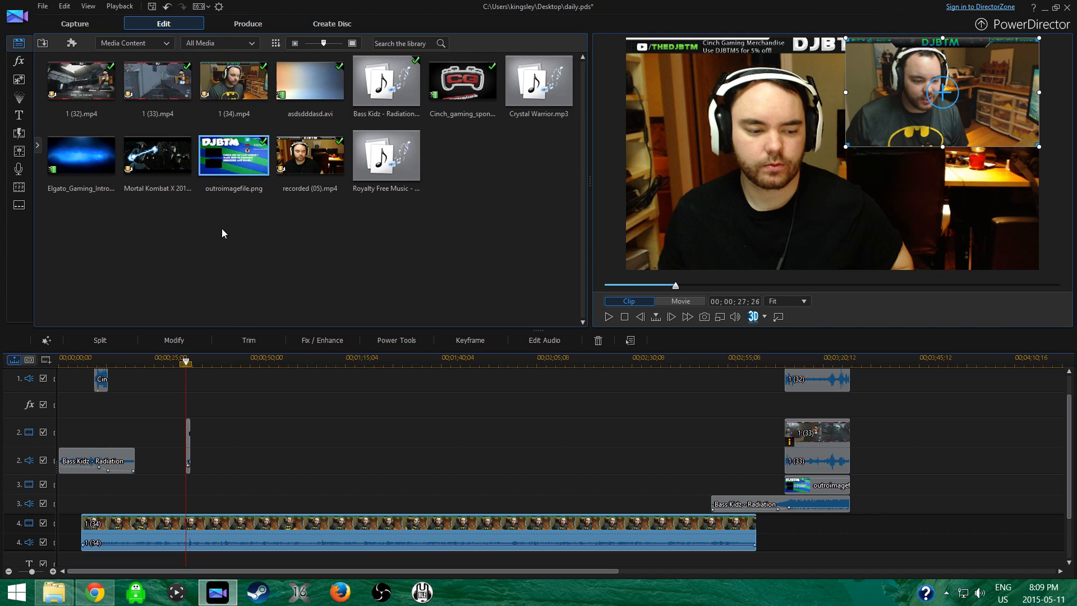
Preview the Mortal Kombat X media, the asdsdddasd intro, the Cinch gaming sponsor clip and the opening Bass Kidz - Radiation music.
scroll(315, 393, "up", 2)
left_click_drag(180, 151, 224, 193)
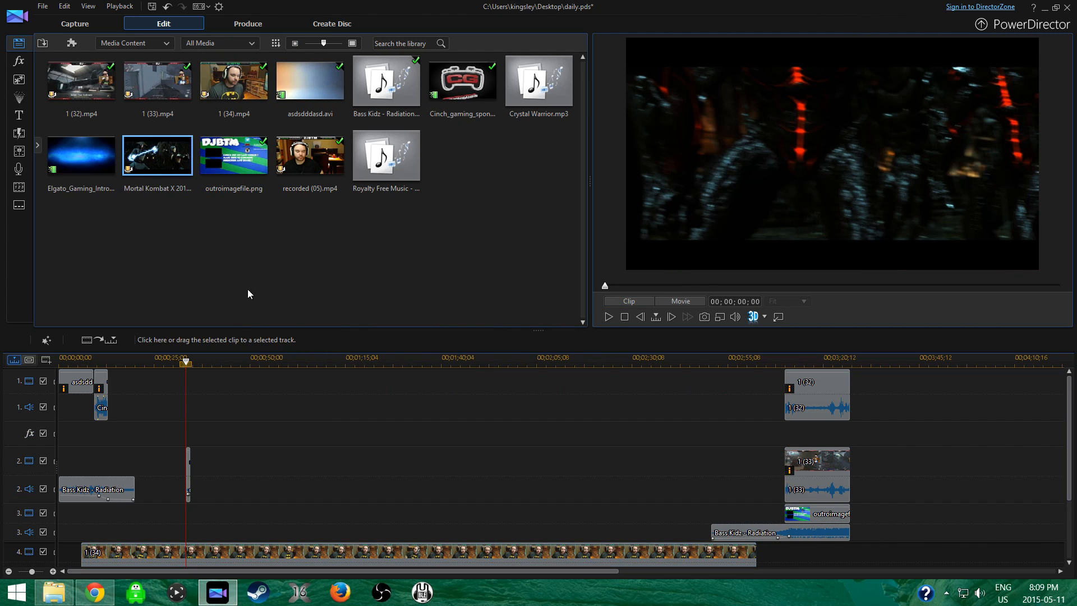
left_click(73, 385)
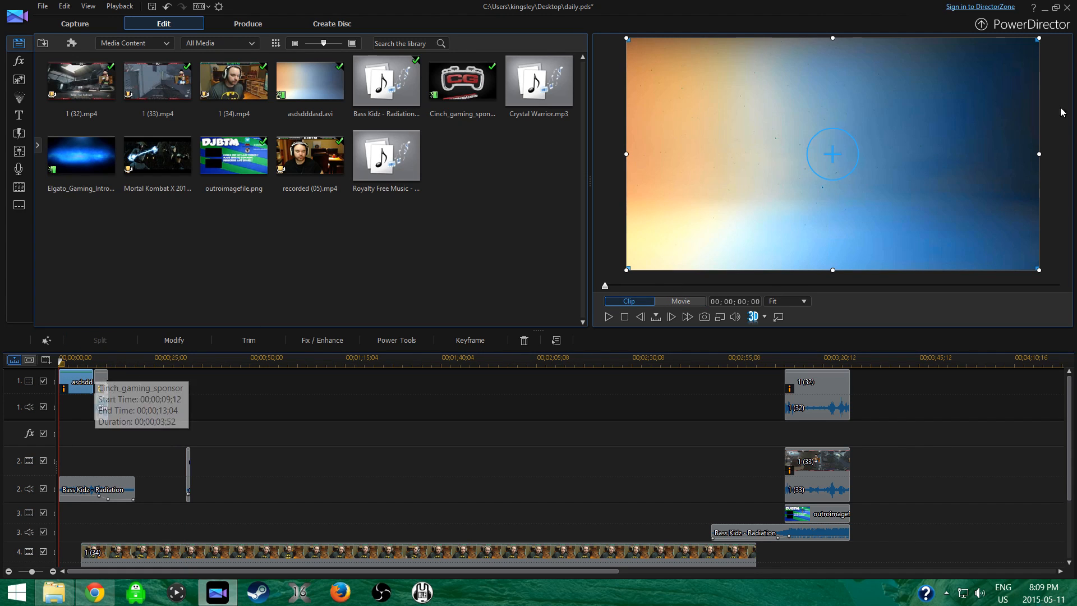
left_click(102, 407)
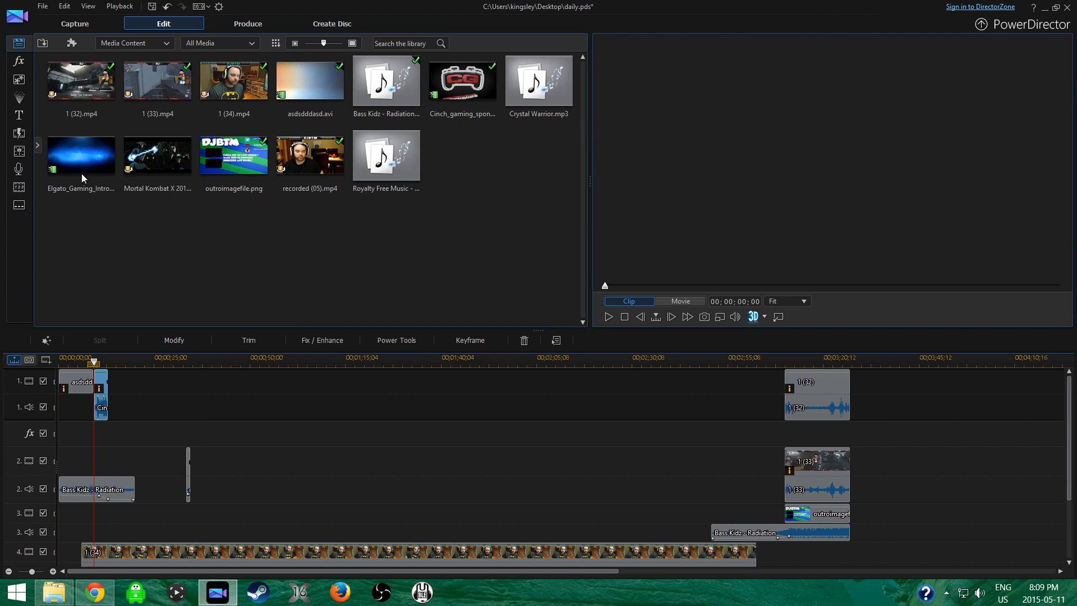
left_click(113, 485)
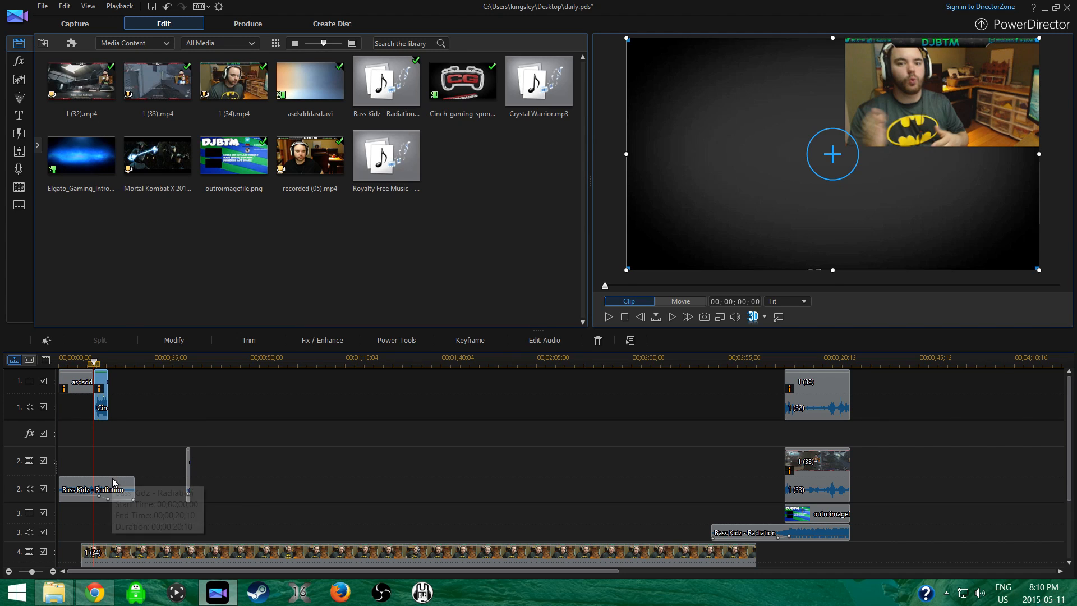
left_click(114, 484)
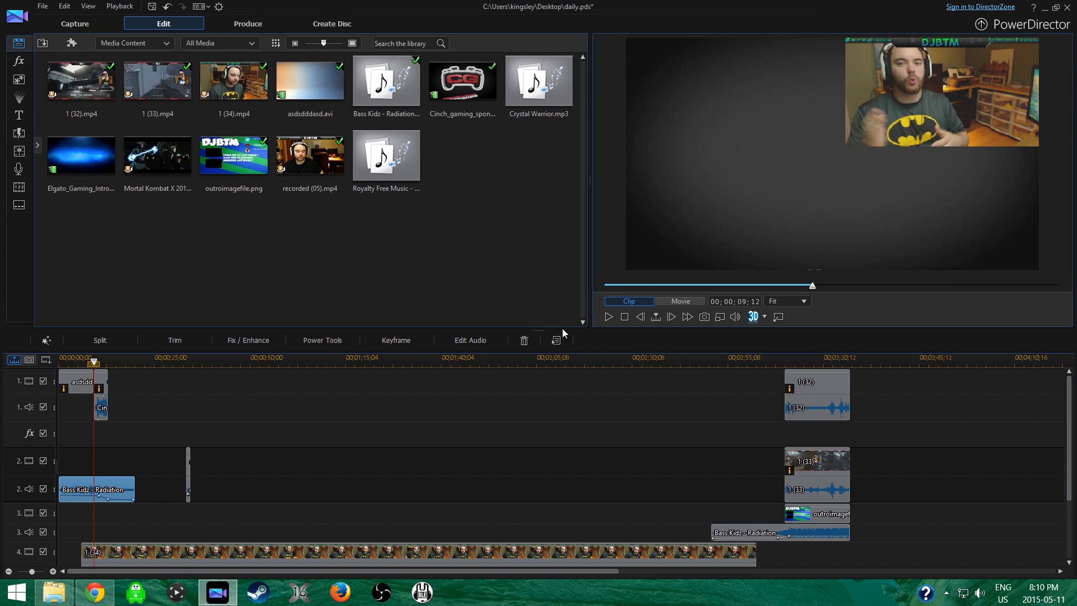
left_click(609, 317)
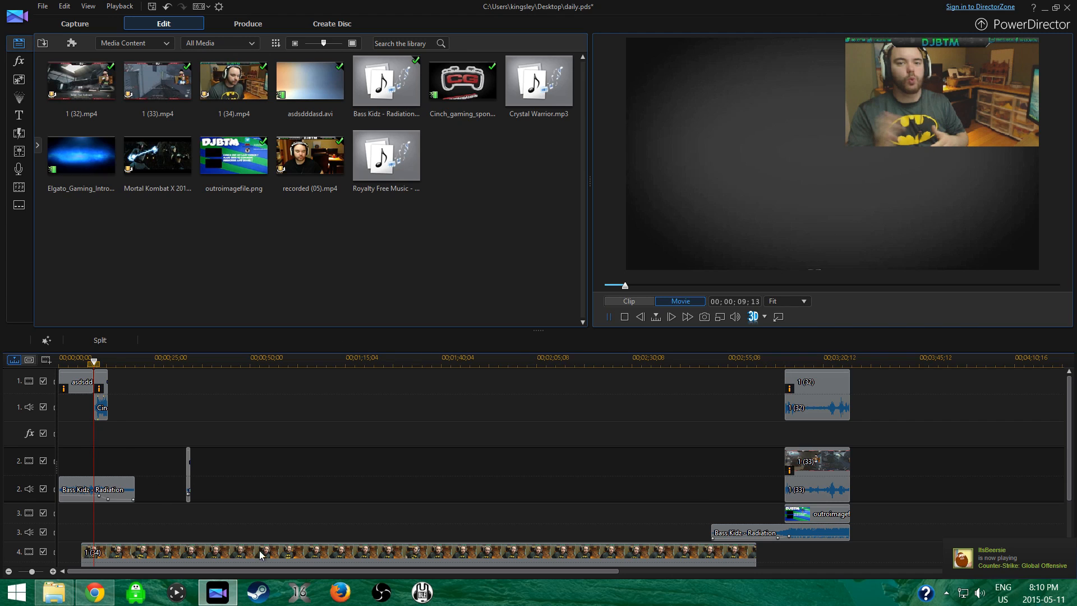
Examine the outroimagefile picture on track 3 and the 1 (33) clip overlaid on the outro, including its available clip commands.
scroll(809, 508, "down", 1)
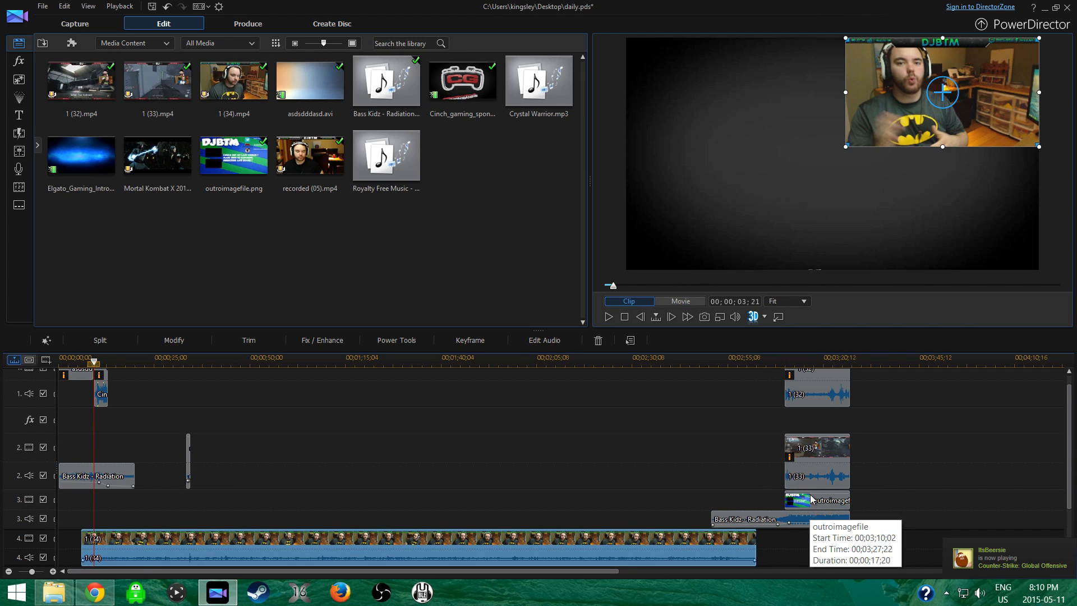
left_click(821, 501)
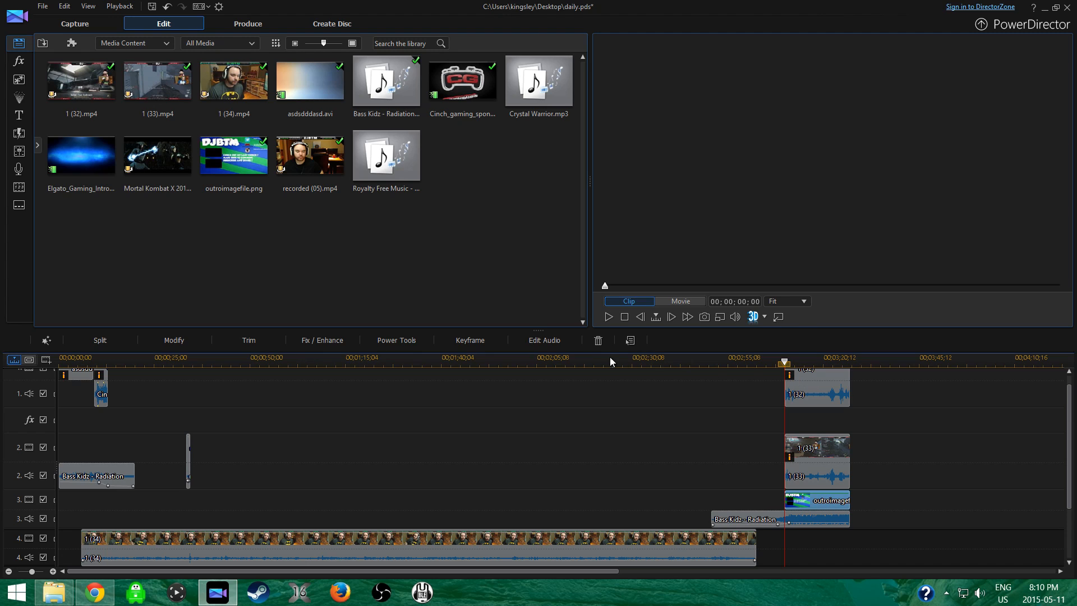
left_click(799, 457)
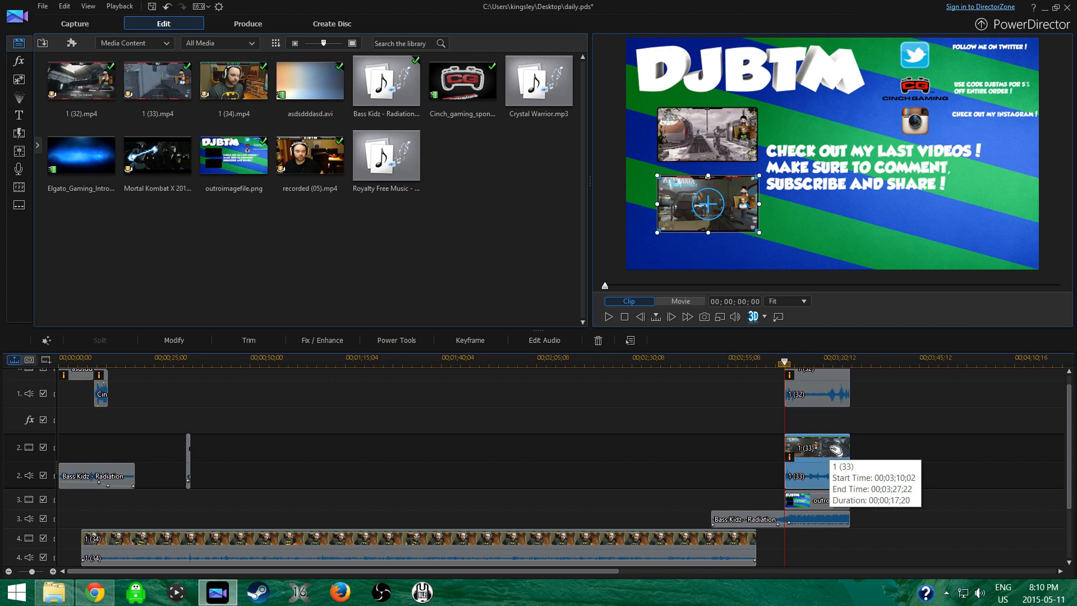
right_click(815, 447)
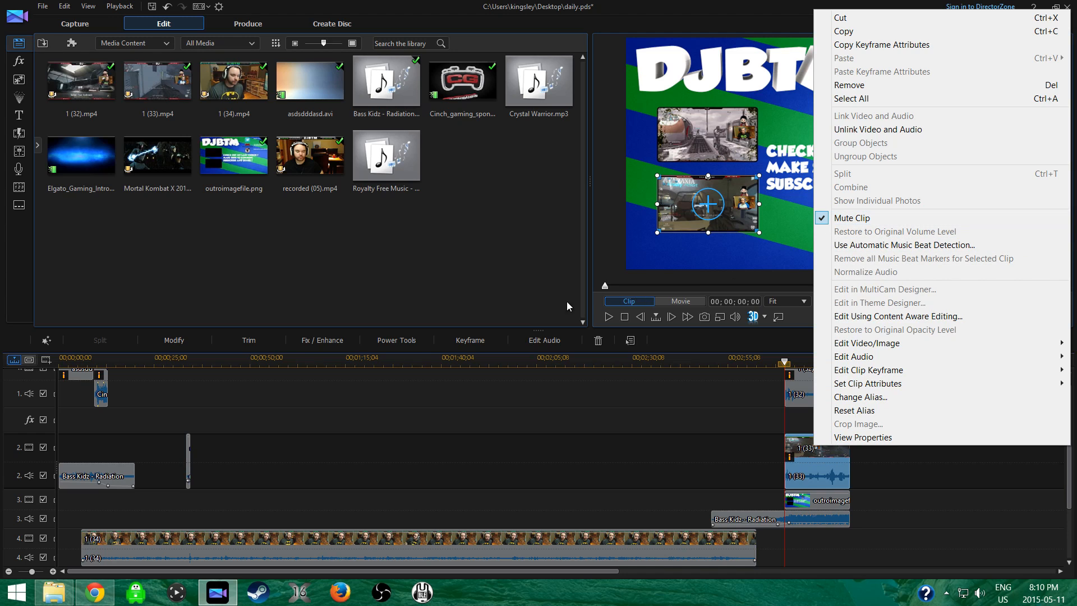
left_click(451, 258)
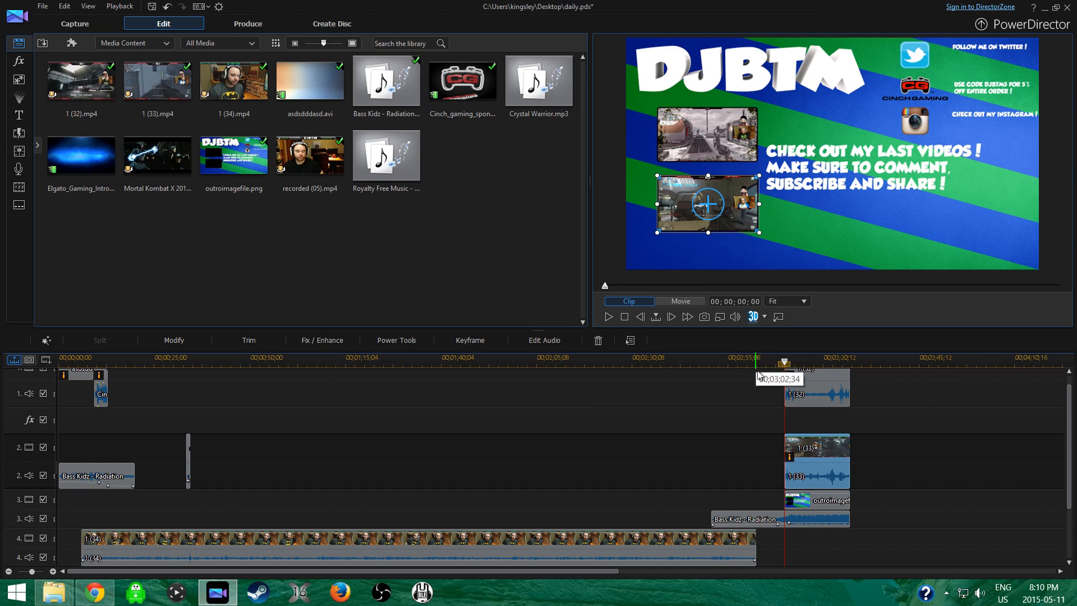
Move the 1 (33) clip on track 2 away from the outro to 00;01;22;30 and remove it.
left_click_drag(819, 465, 426, 280)
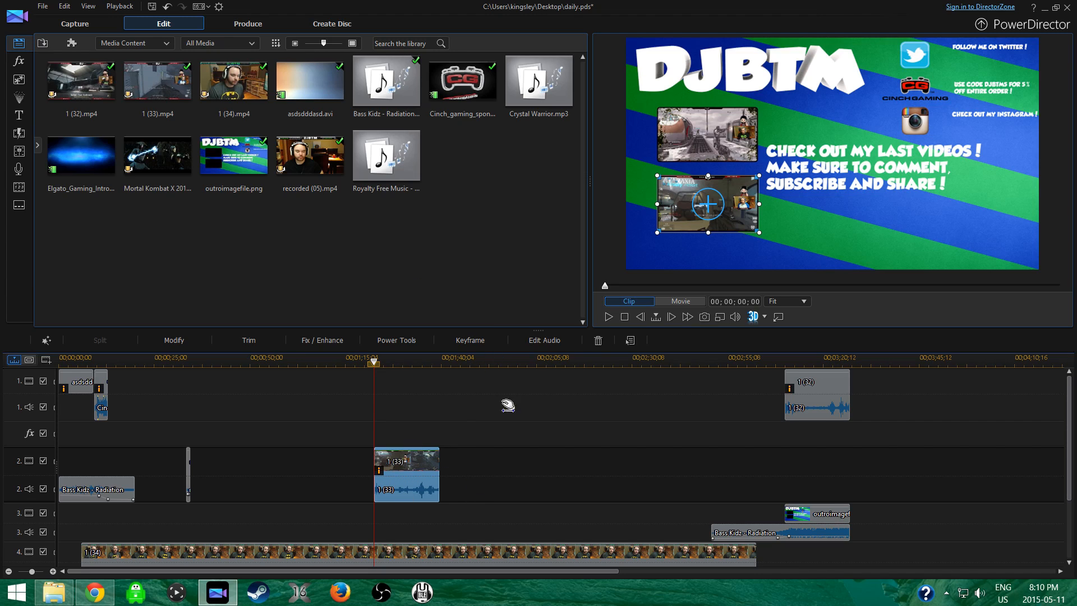
right_click(382, 471)
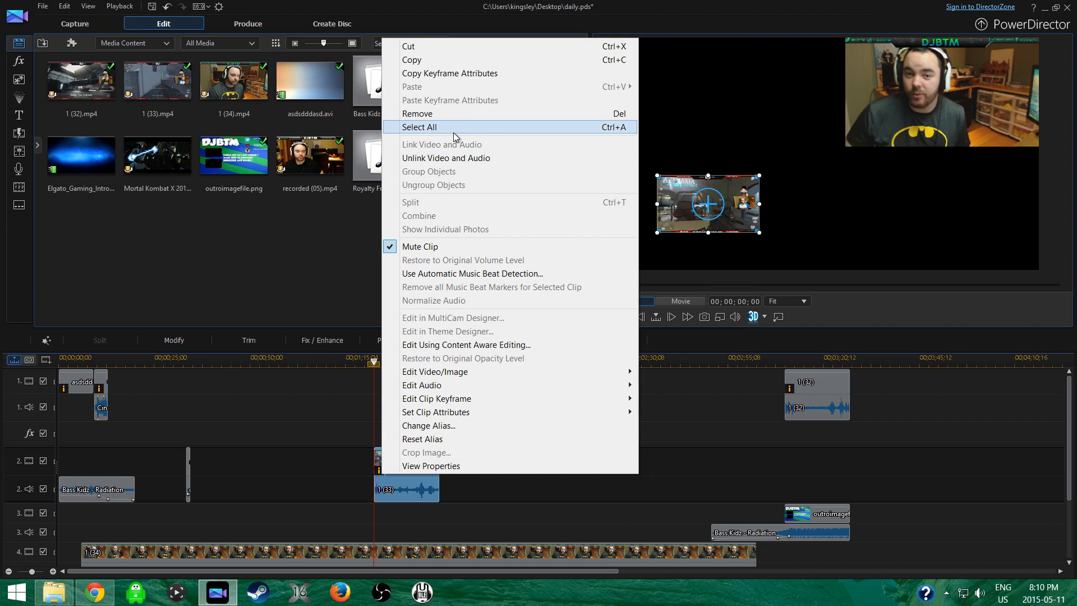
left_click(454, 115)
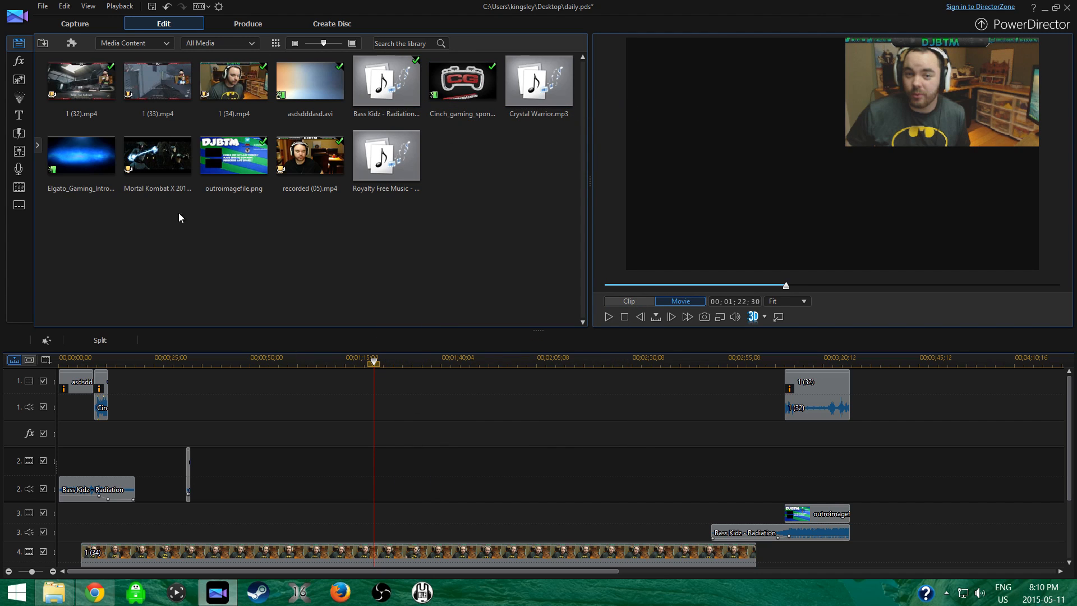
Place the full 1 (33).mp4 on track 2 starting at 00;01;23;51 and split it at the outro's start, 00;03;10;02.
left_click_drag(157, 84, 366, 486)
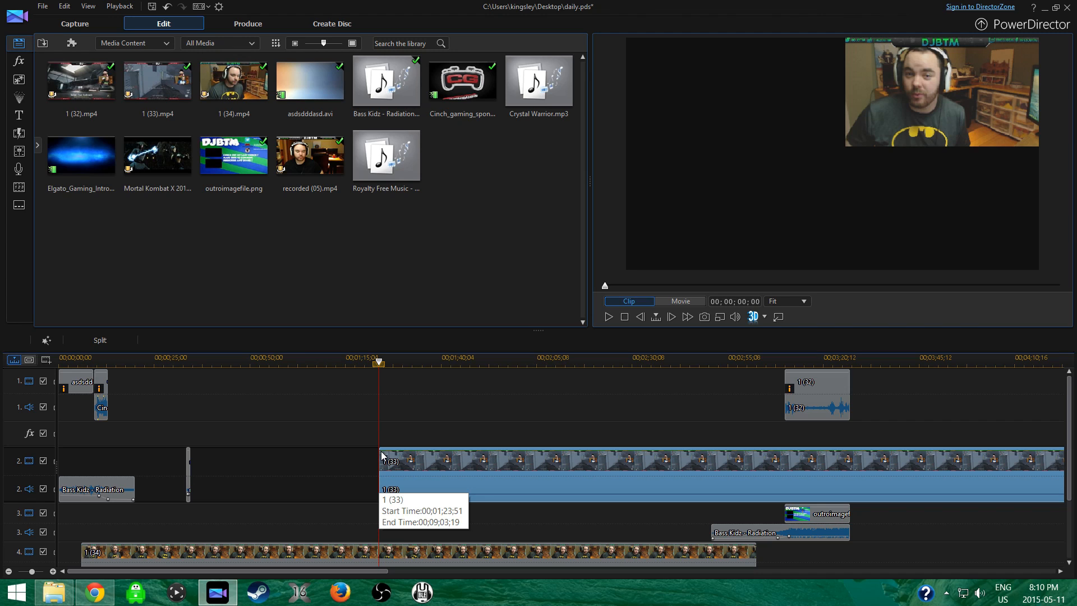
left_click_drag(380, 463, 795, 517)
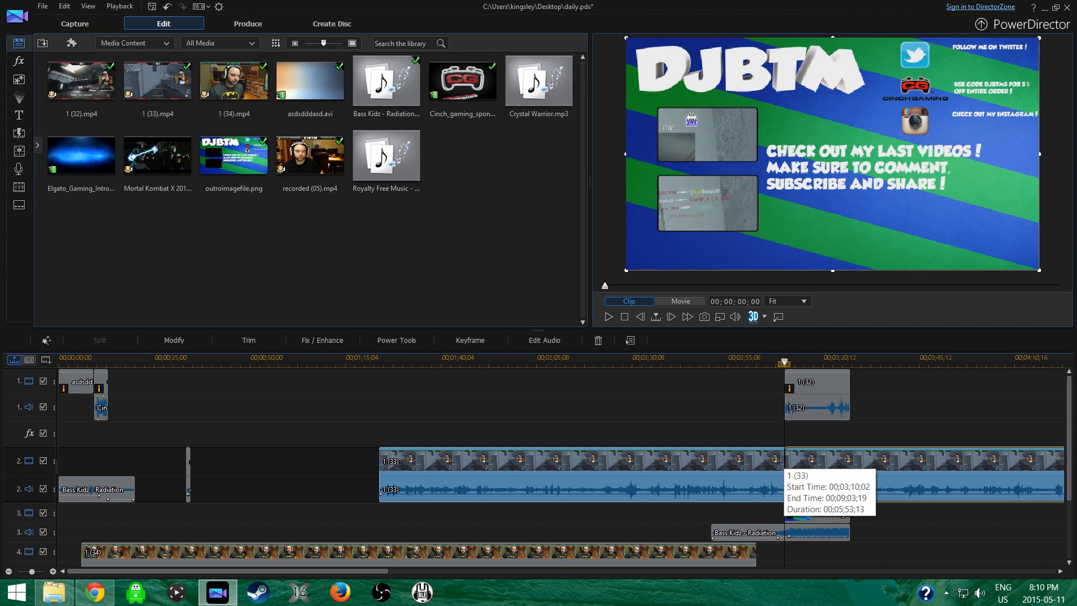
Remove the 1 (33) segment before the outro, and shrink and fit the remaining clip into the outro's lower video frame.
left_click_drag(642, 49, 812, 65)
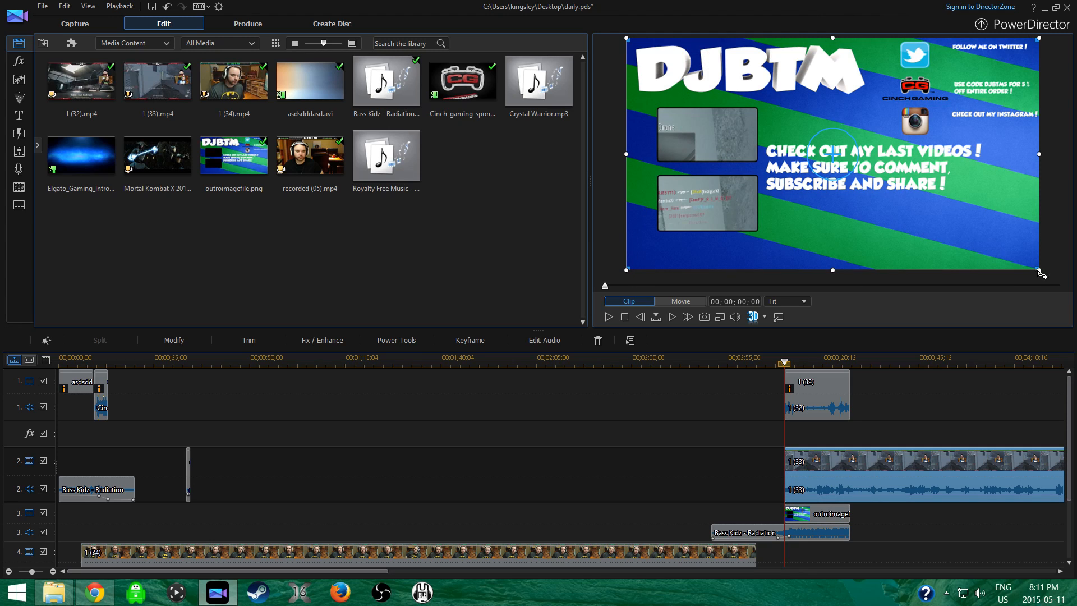
left_click_drag(1039, 270, 725, 61)
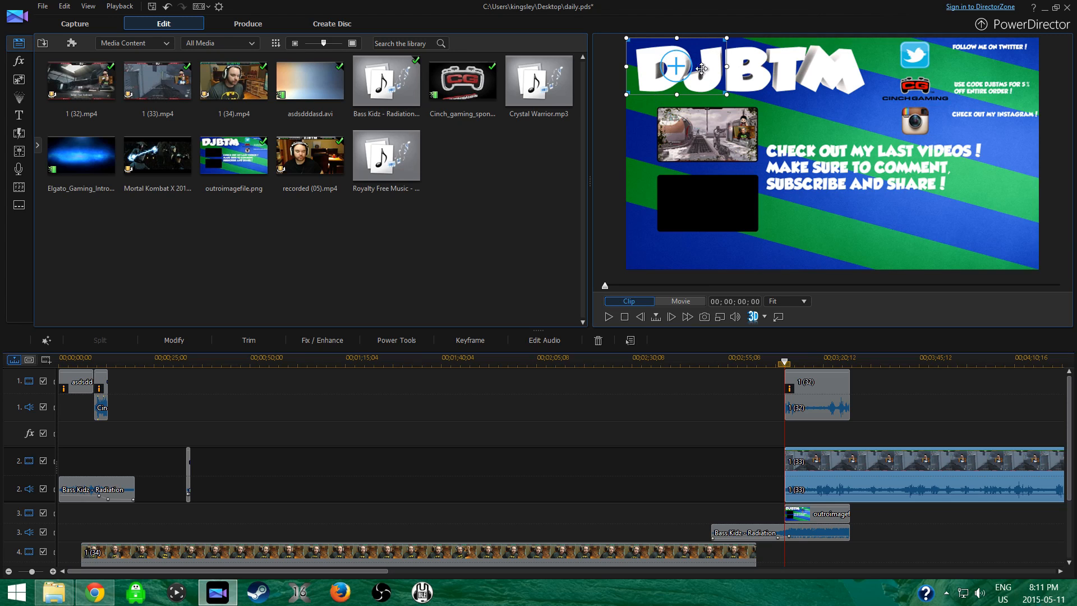
left_click_drag(681, 64, 712, 200)
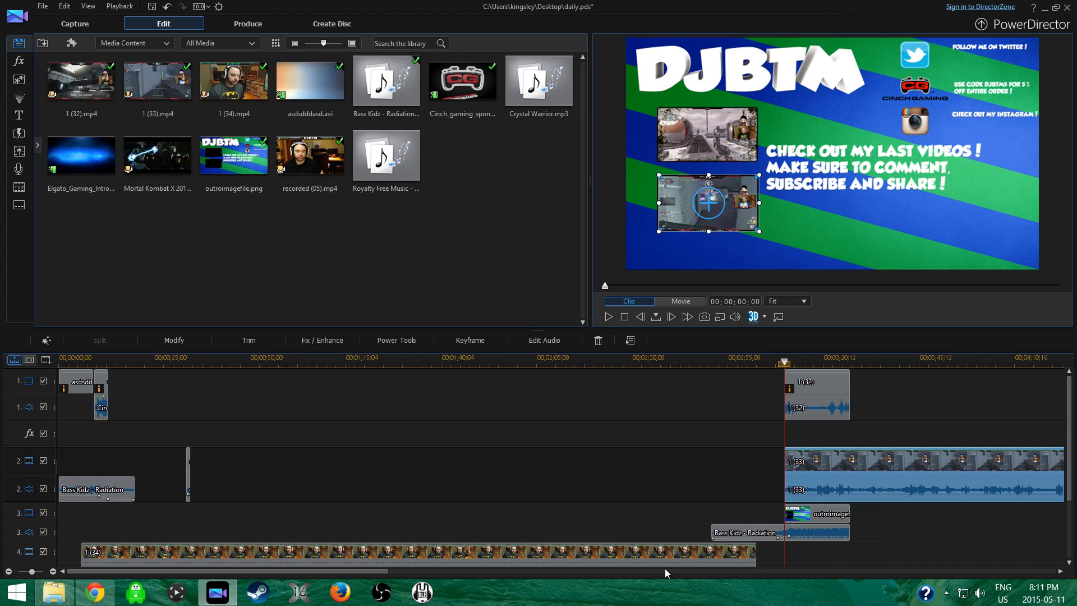
Trim the end of the 1 (33) clip on track 2 to the outro's end at 00;03;27;22.
left_click_drag(291, 572, 781, 586)
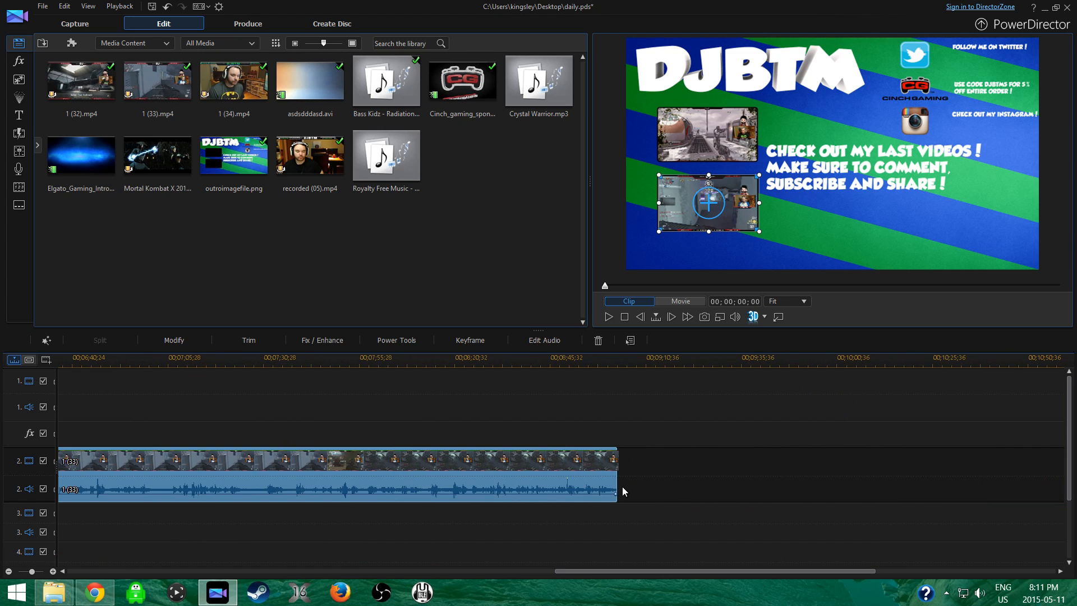
left_click_drag(618, 486, 367, 433)
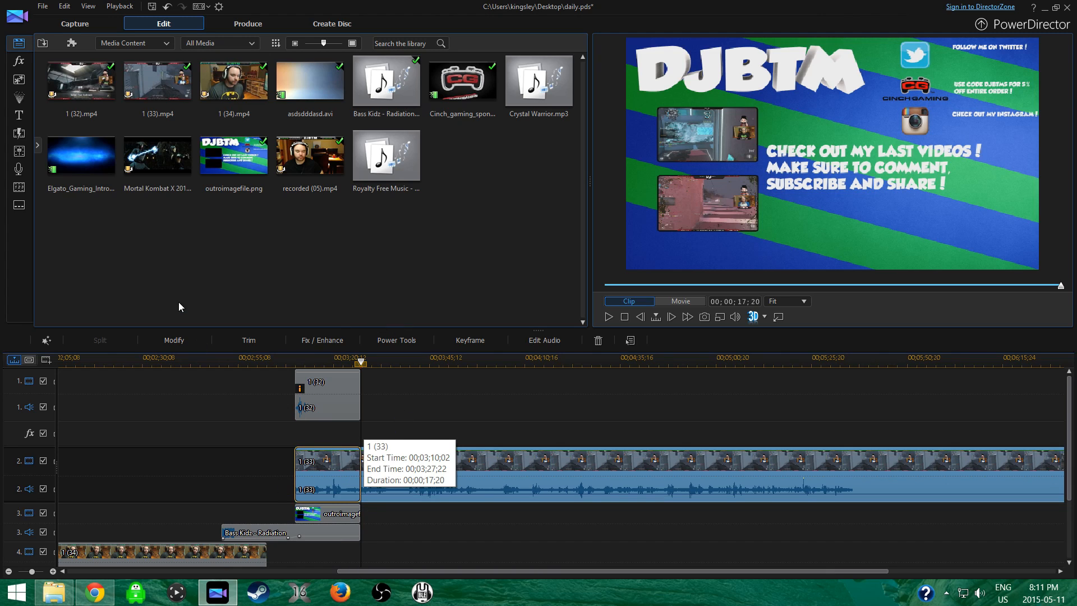
left_click_drag(397, 572, 115, 572)
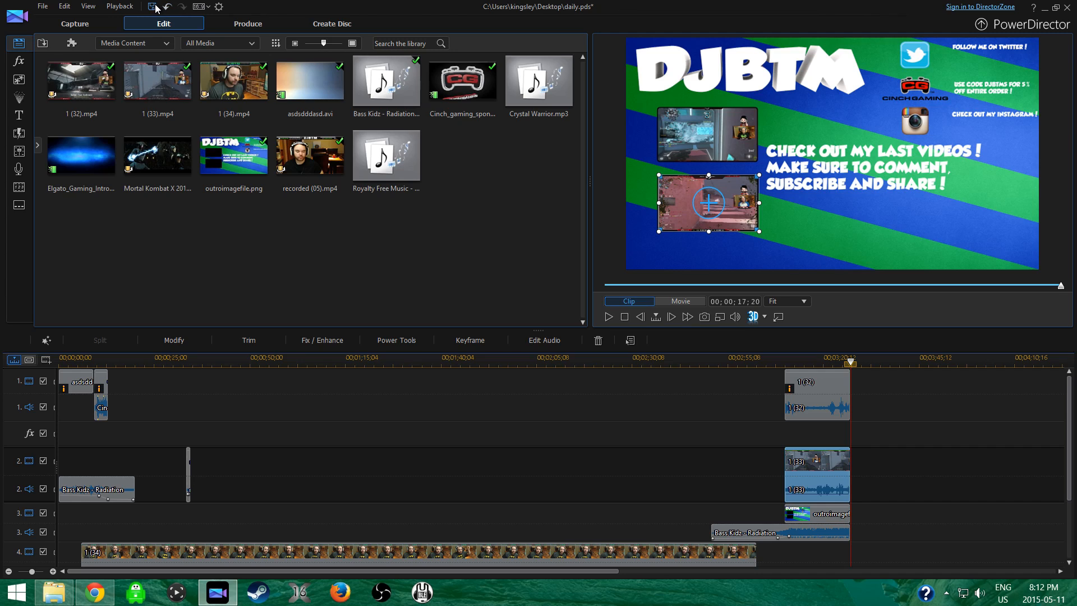
Open the production settings and examine the General and Hardware Acceleration preferences without changing them.
left_click(230, 26)
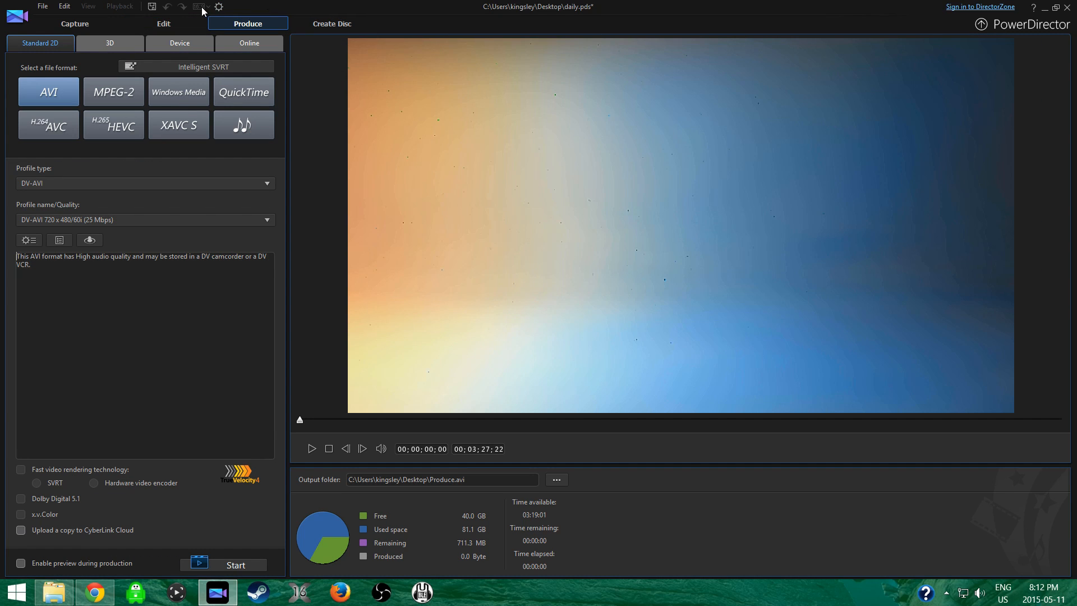
left_click(218, 7)
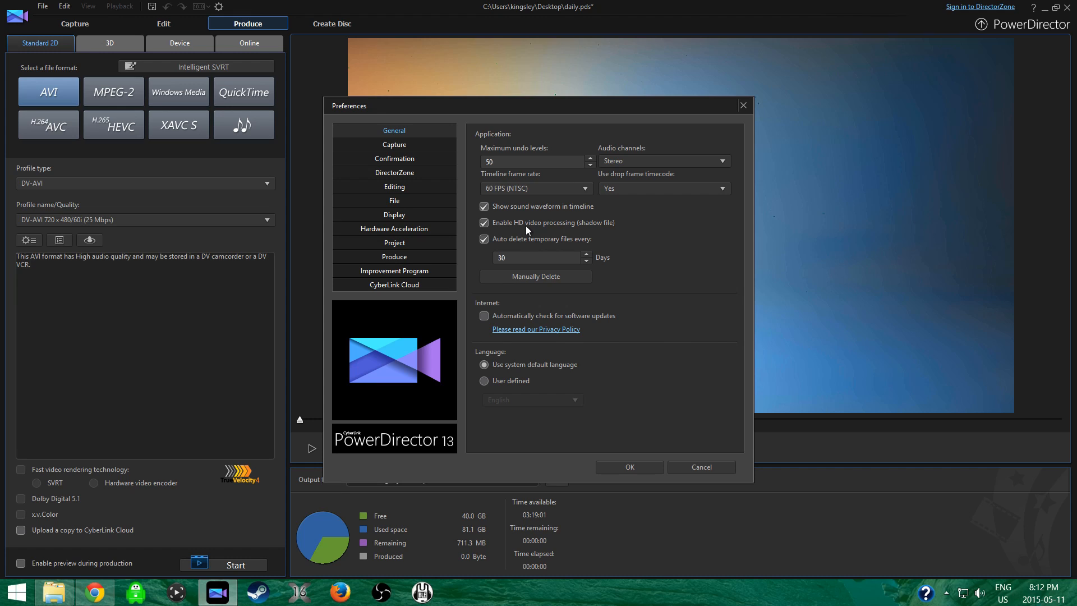
left_click(409, 229)
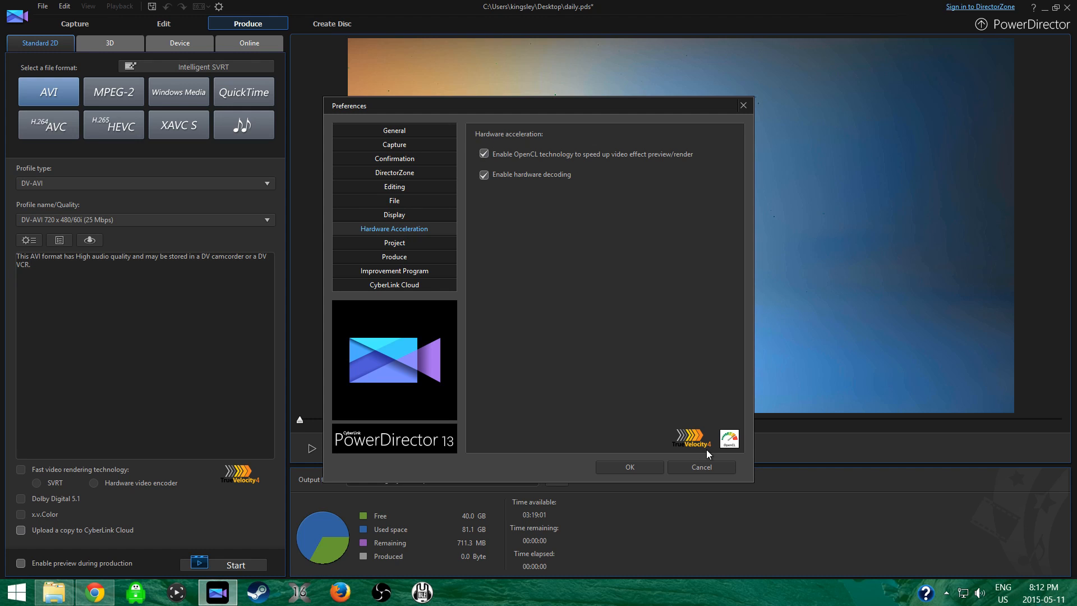
left_click(706, 465)
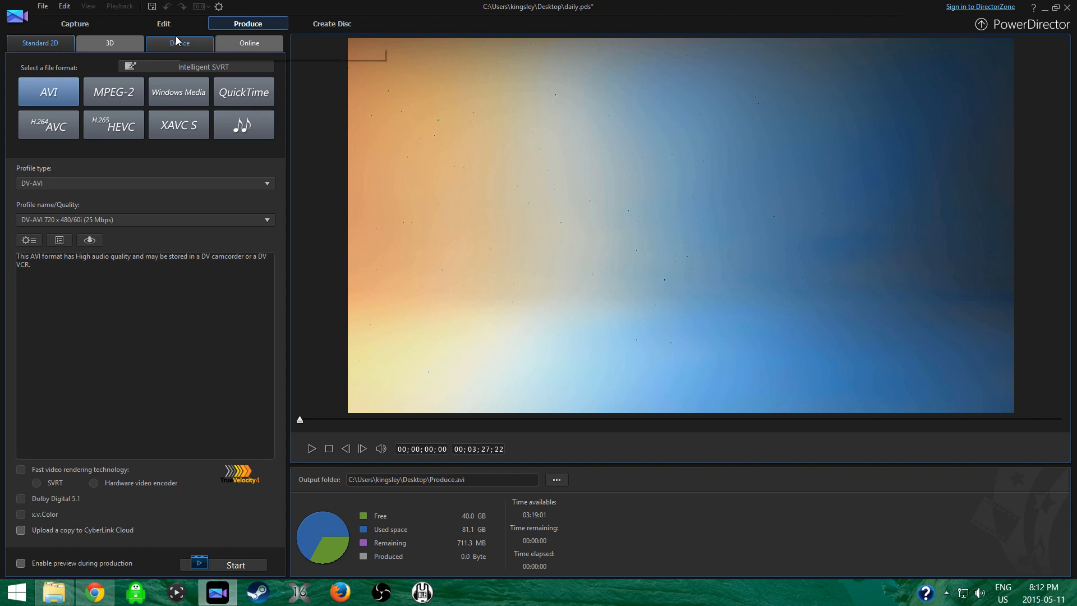
Set the output format to H.264 AVC with the AVC 1920 x 1080/60p (28 Mbps) quality profile.
left_click(53, 128)
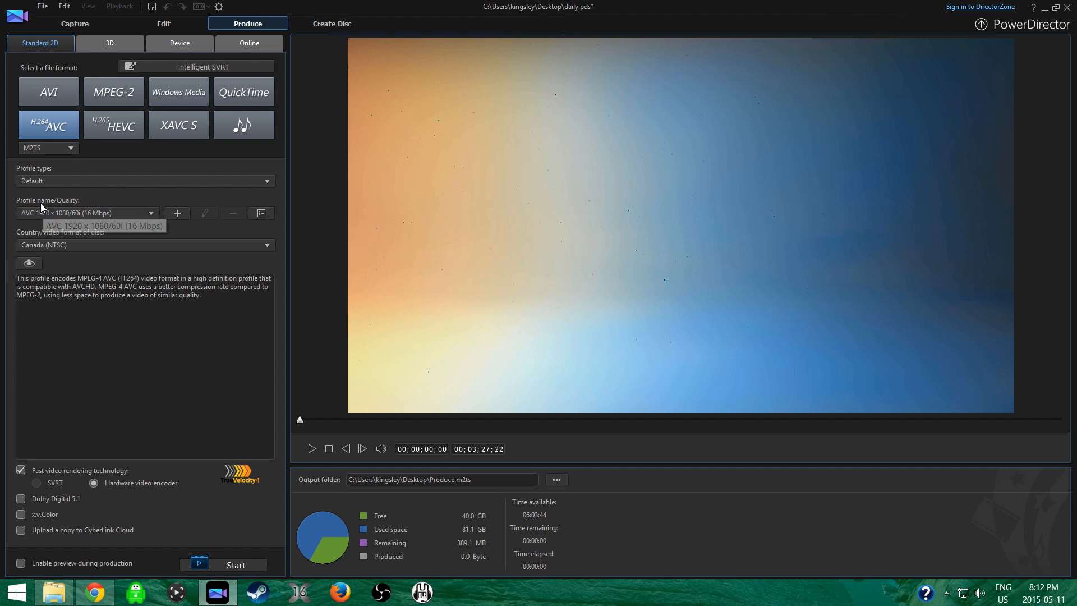
left_click(102, 213)
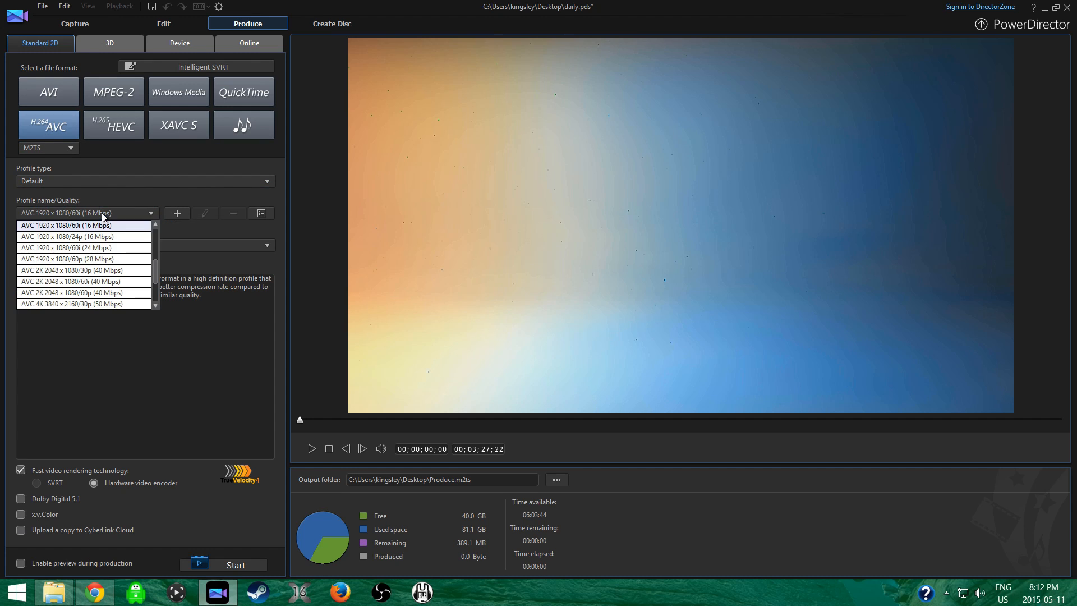
left_click(102, 259)
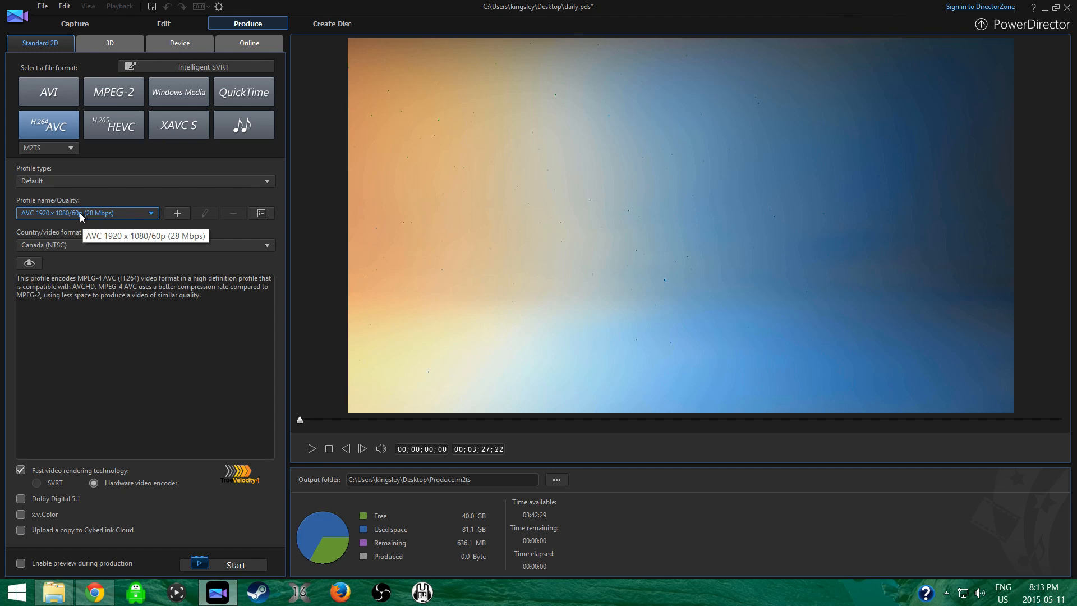
Explore a custom quality profile's video and audio options, trying 4096 x 3072 resolution and viewing the frame rates, and discard the profile.
left_click(177, 213)
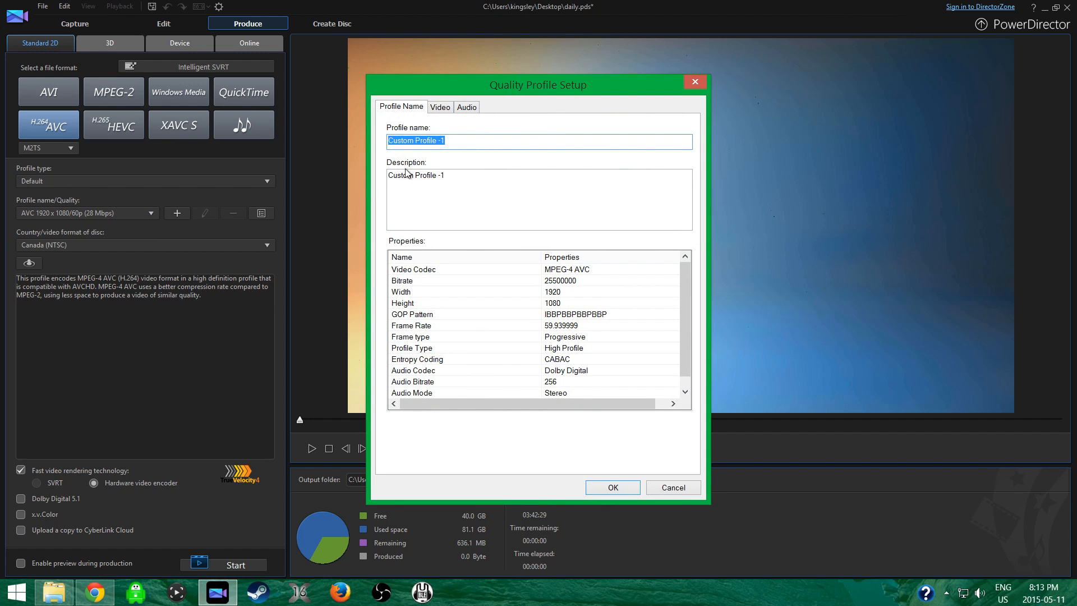
left_click(439, 107)
left_click(506, 145)
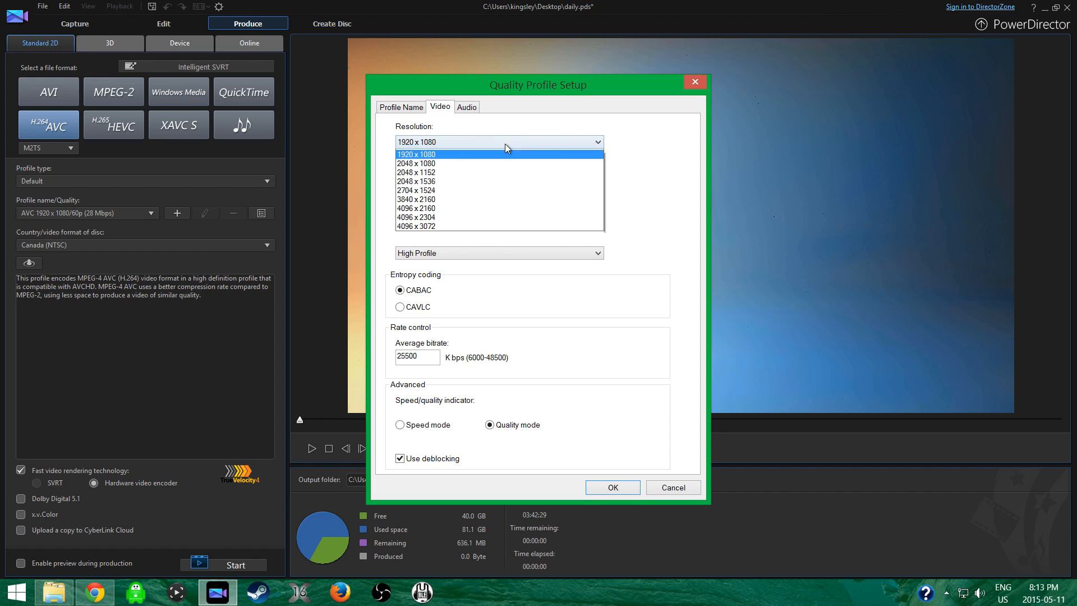
scroll(505, 168, "up", 2)
left_click(436, 291)
left_click(448, 179)
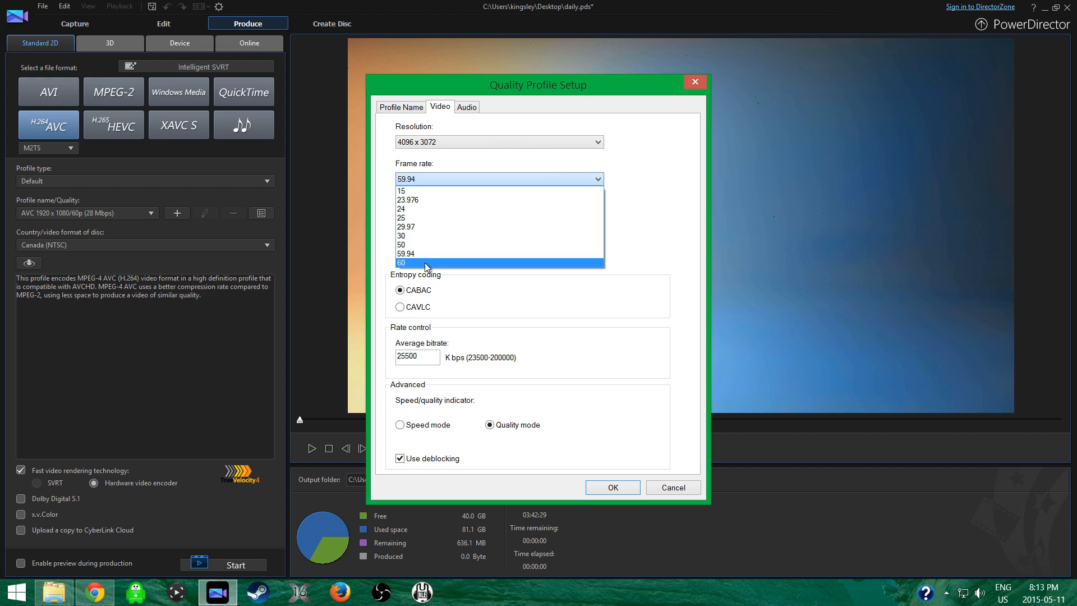
left_click(525, 302)
left_click(436, 216)
left_click(437, 228)
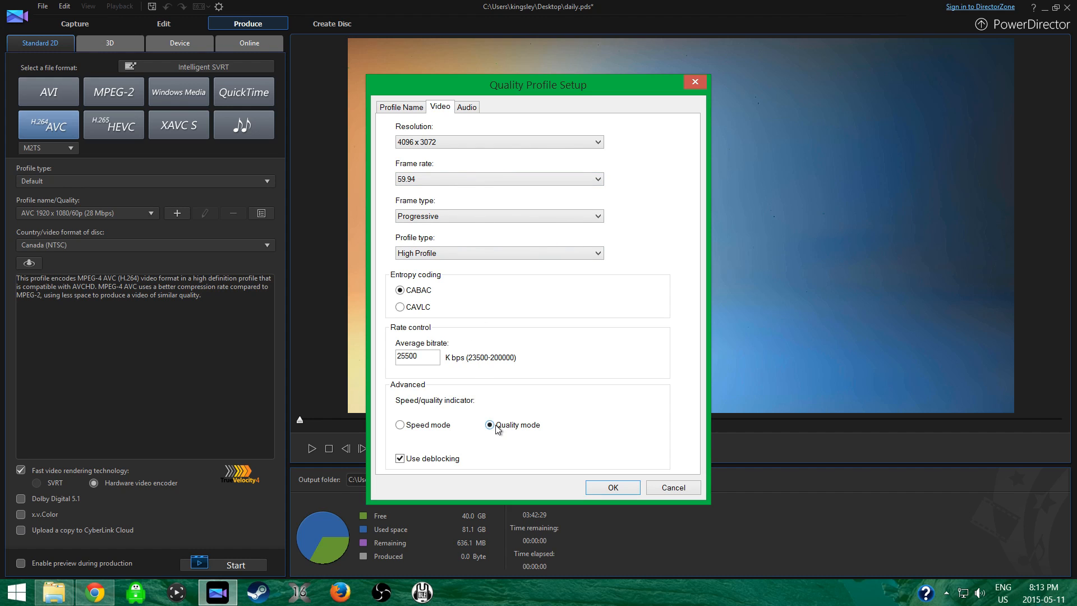
left_click(462, 109)
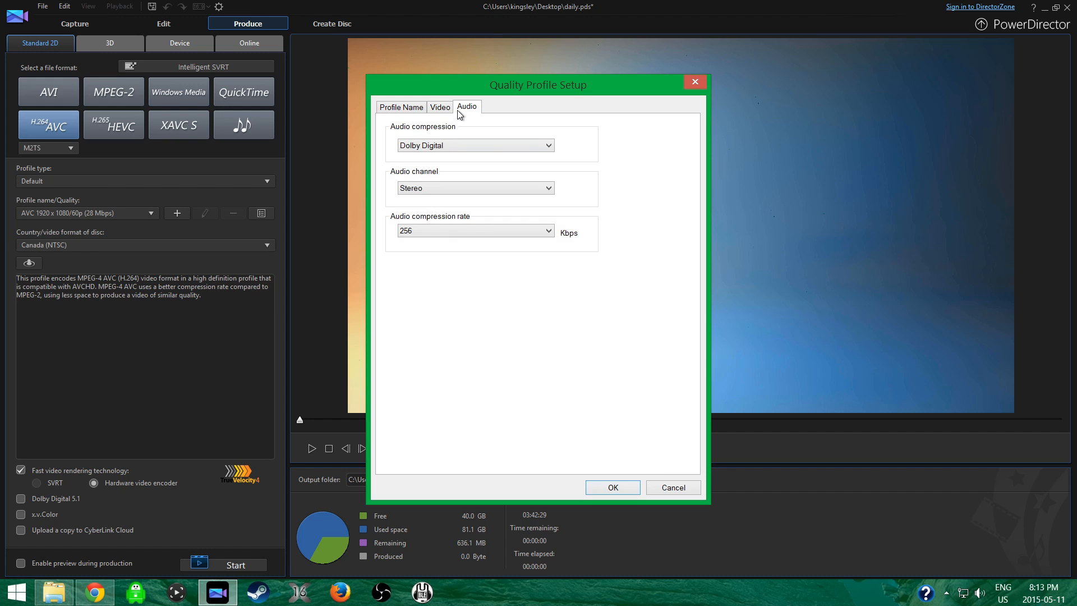
left_click(672, 488)
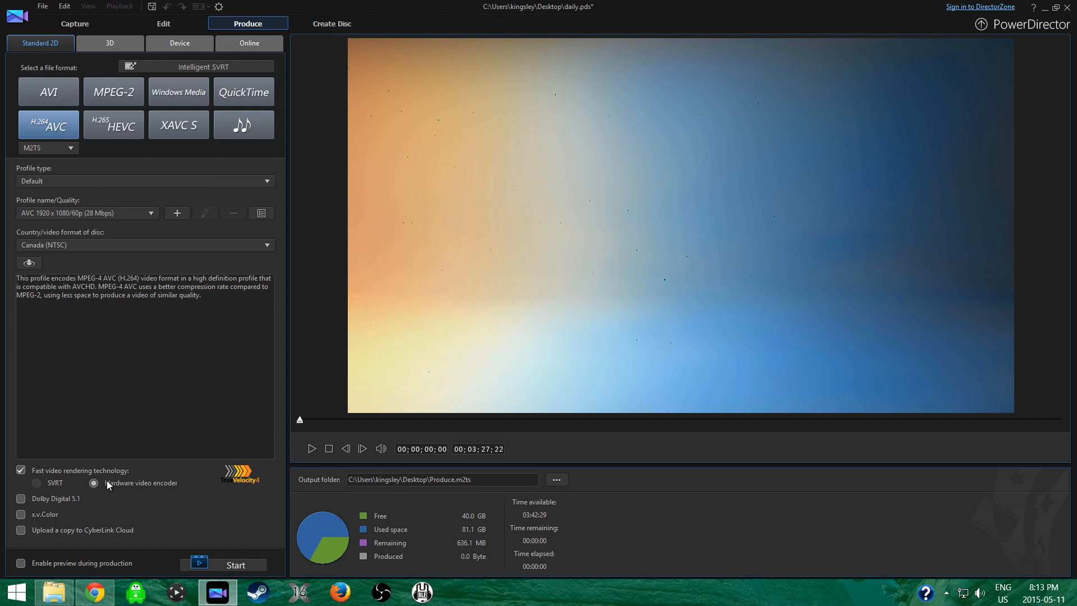
View the save location for the produced file without changing it, and close PowerDirector without saving the project changes.
left_click(557, 479)
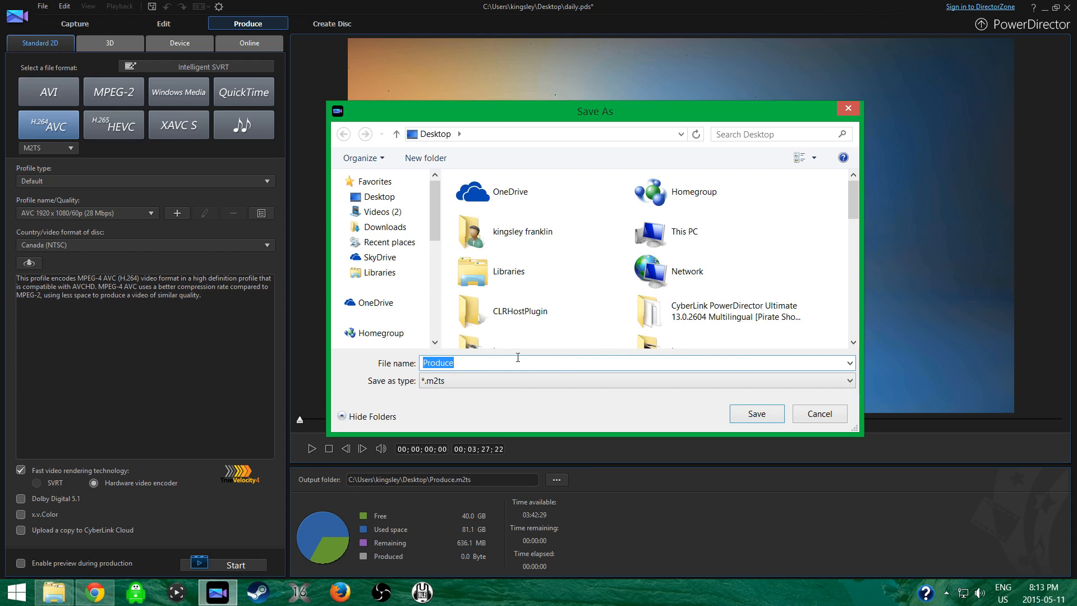
left_click(825, 415)
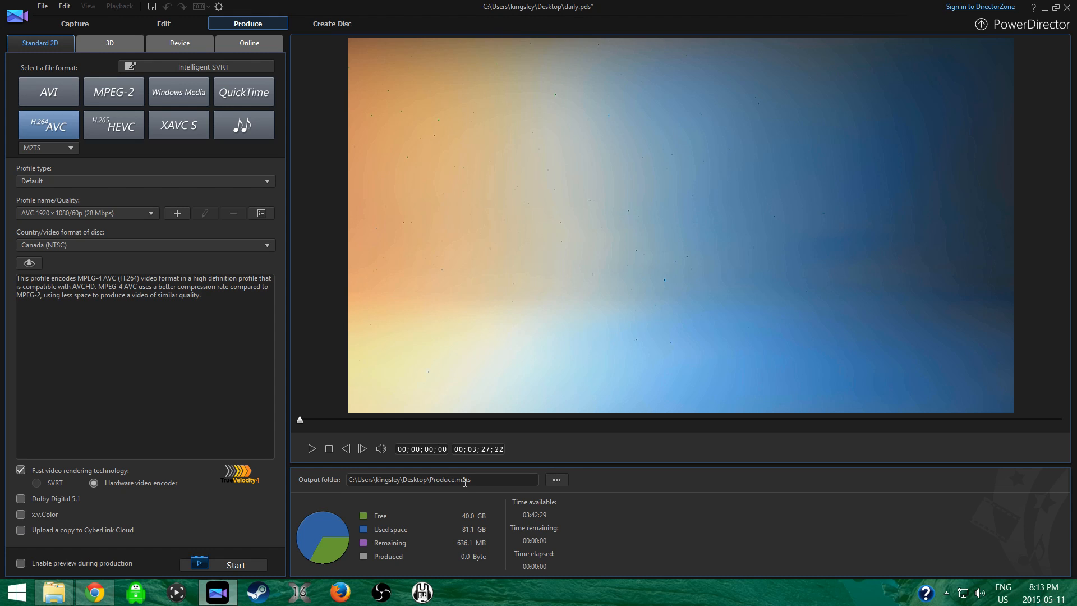
left_click(1068, 7)
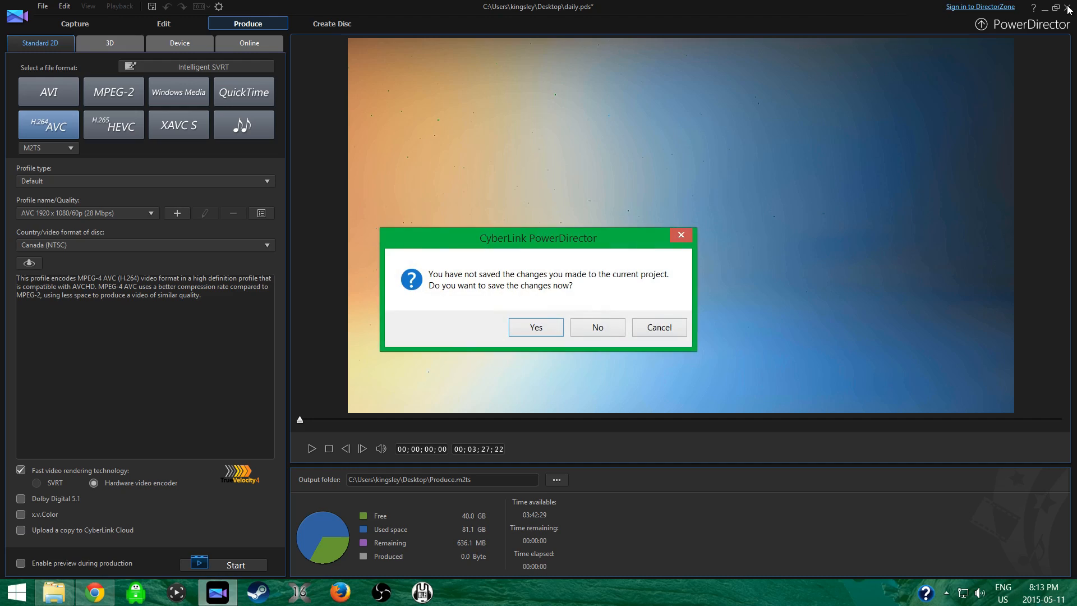
left_click(598, 328)
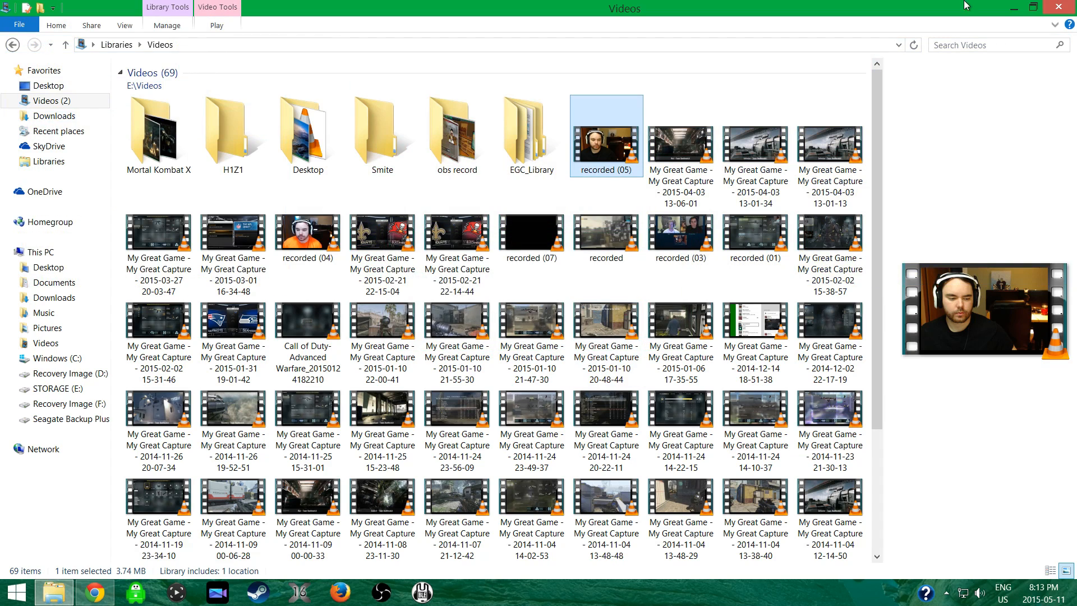
Copy the recorded (05) video from the Videos library to an empty spot on the desktop and clear the folder window away.
left_click(1060, 6)
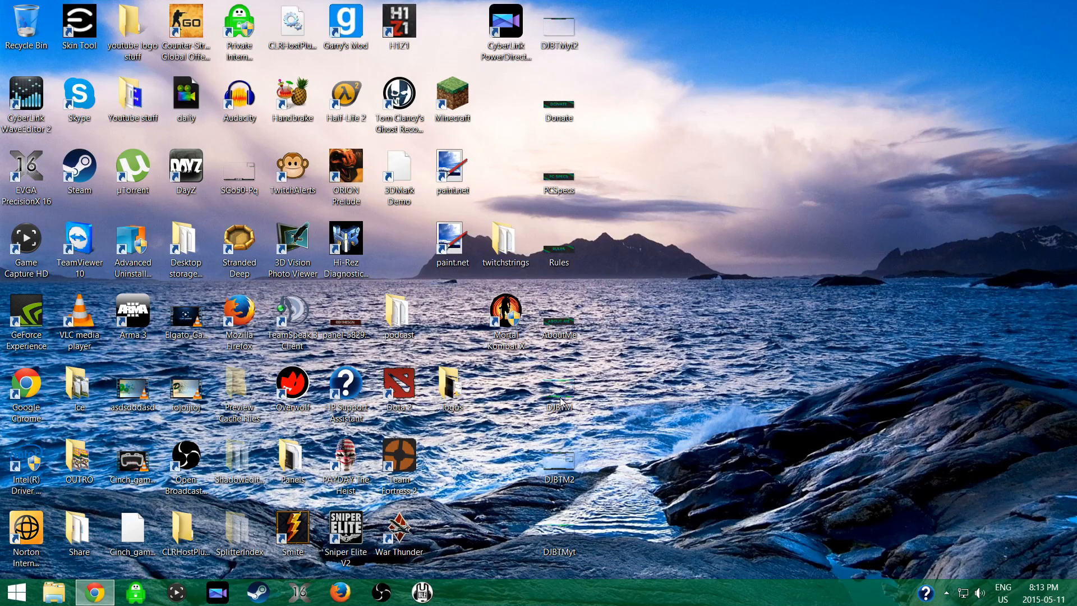
left_click(54, 593)
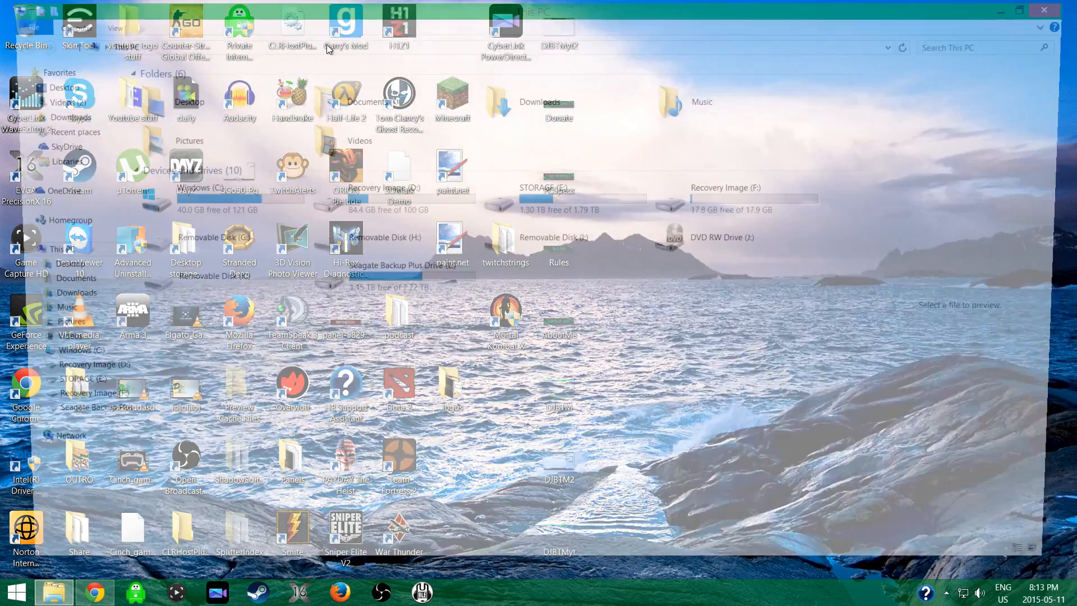
left_click(79, 105)
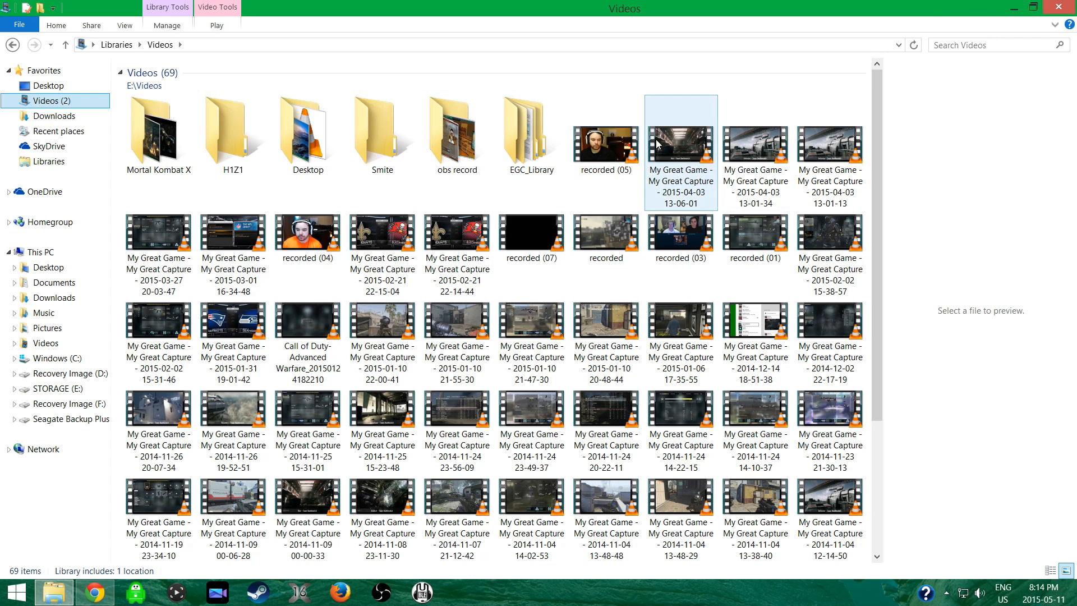
left_click_drag(620, 137, 988, 499)
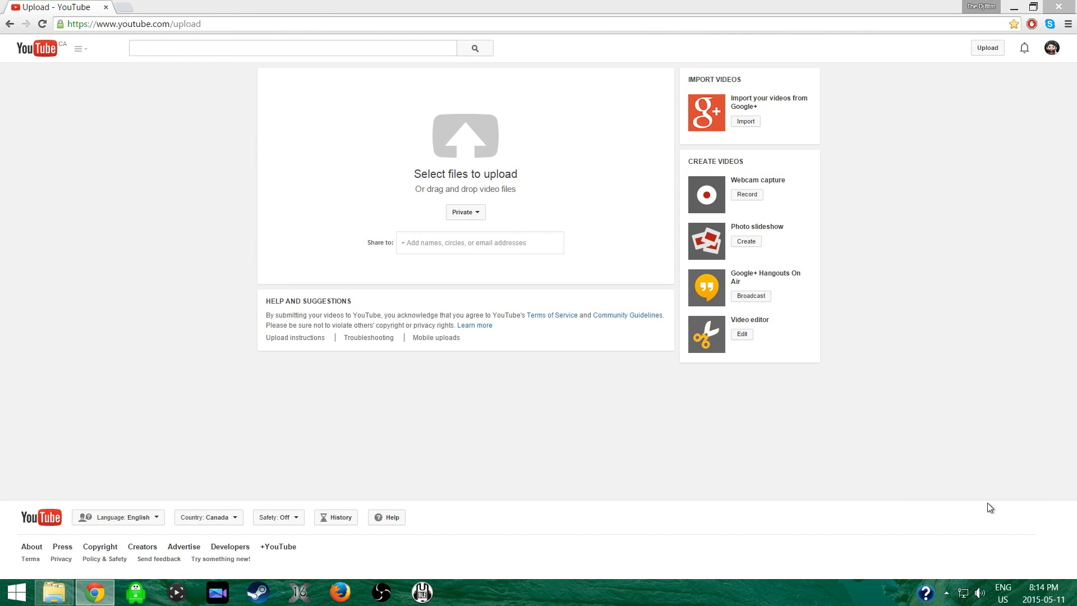
left_click(1015, 8)
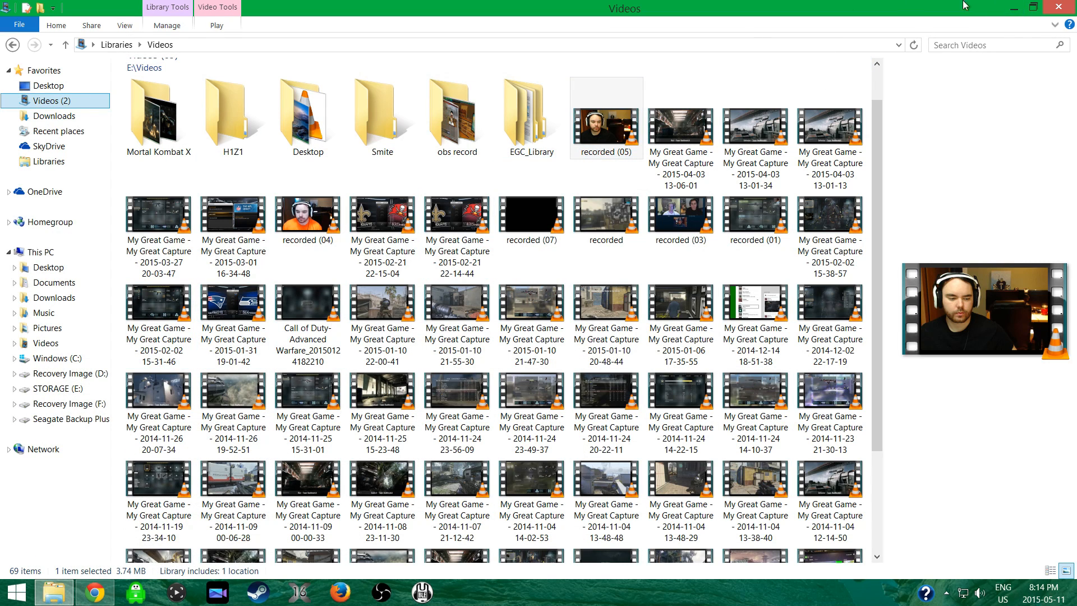
left_click(1032, 8)
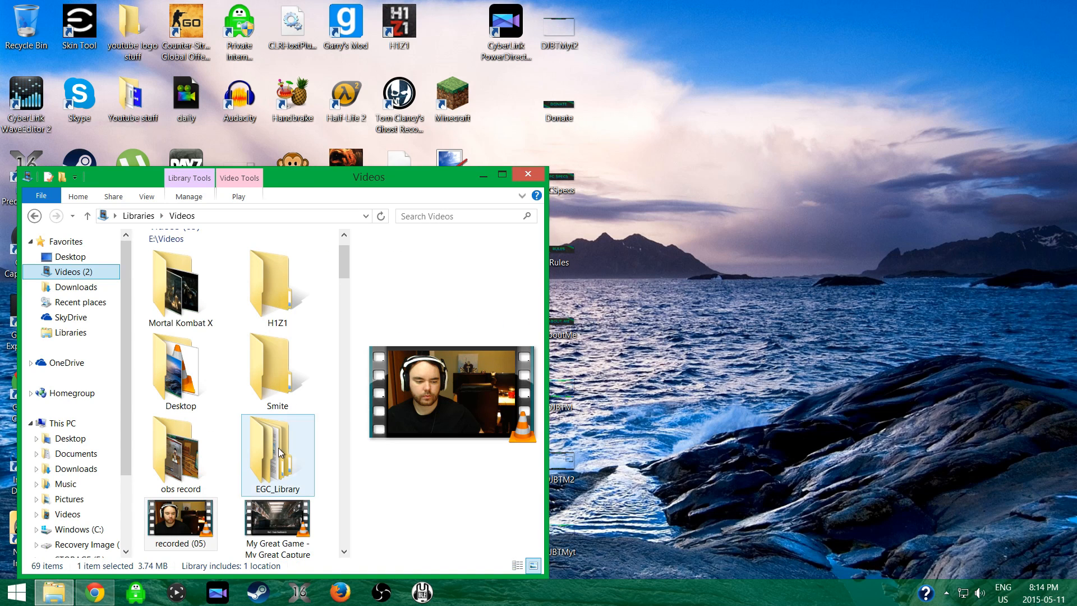
left_click_drag(187, 522, 661, 111)
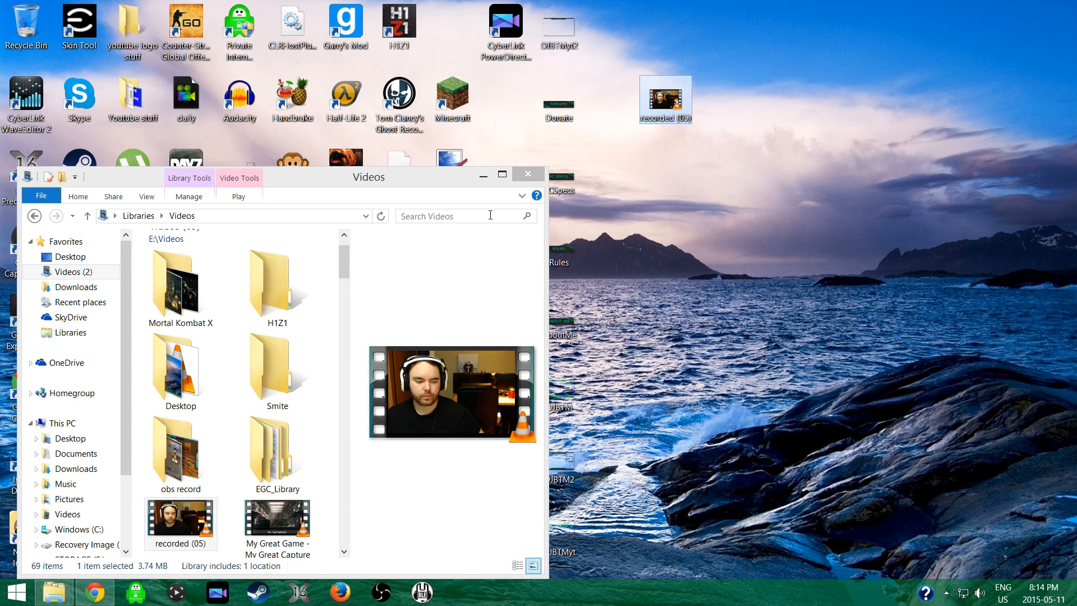
left_click(476, 177)
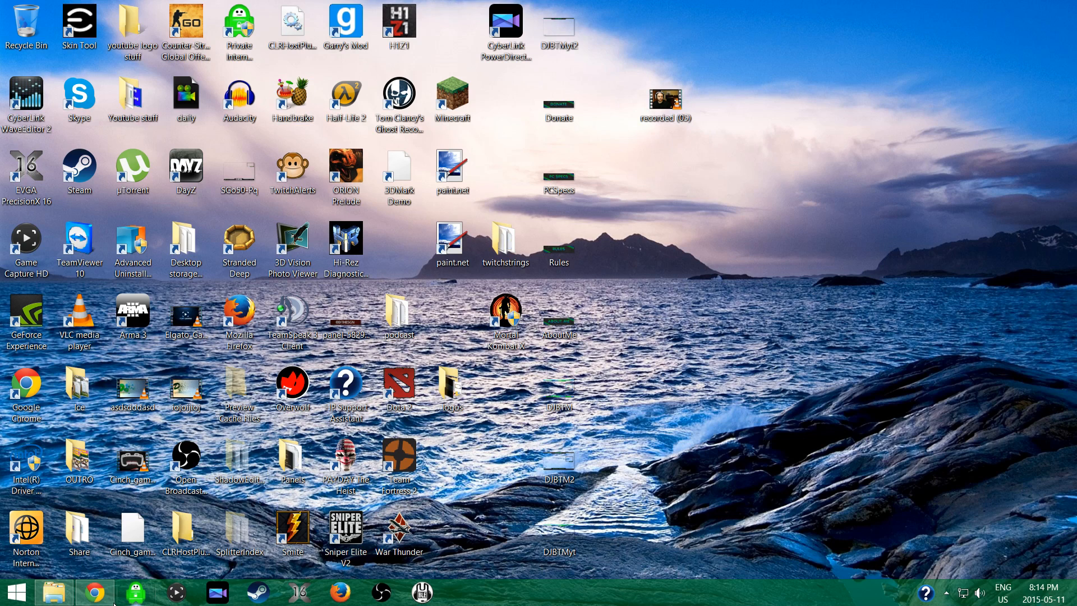
Switch to Chrome, open YouTube's upload page and close the duplicate upload tab.
left_click(94, 592)
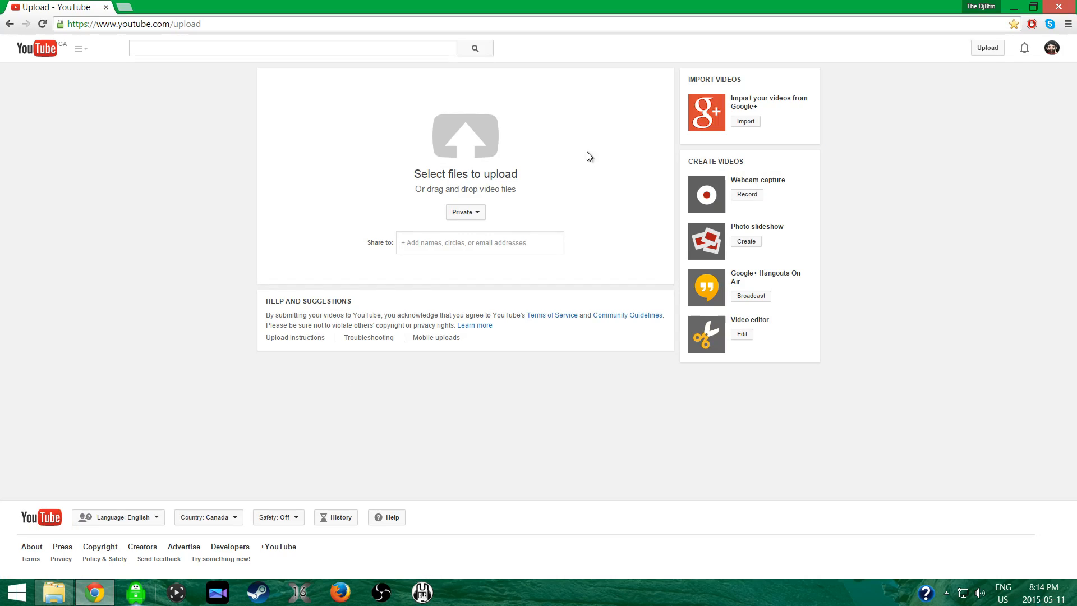
left_click(980, 46)
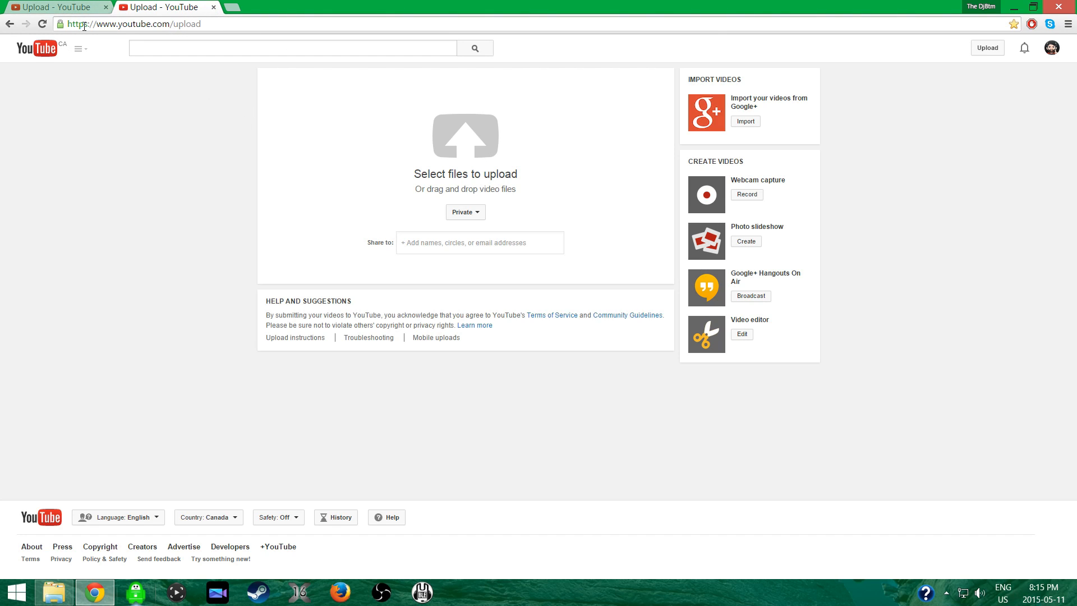
left_click(214, 7)
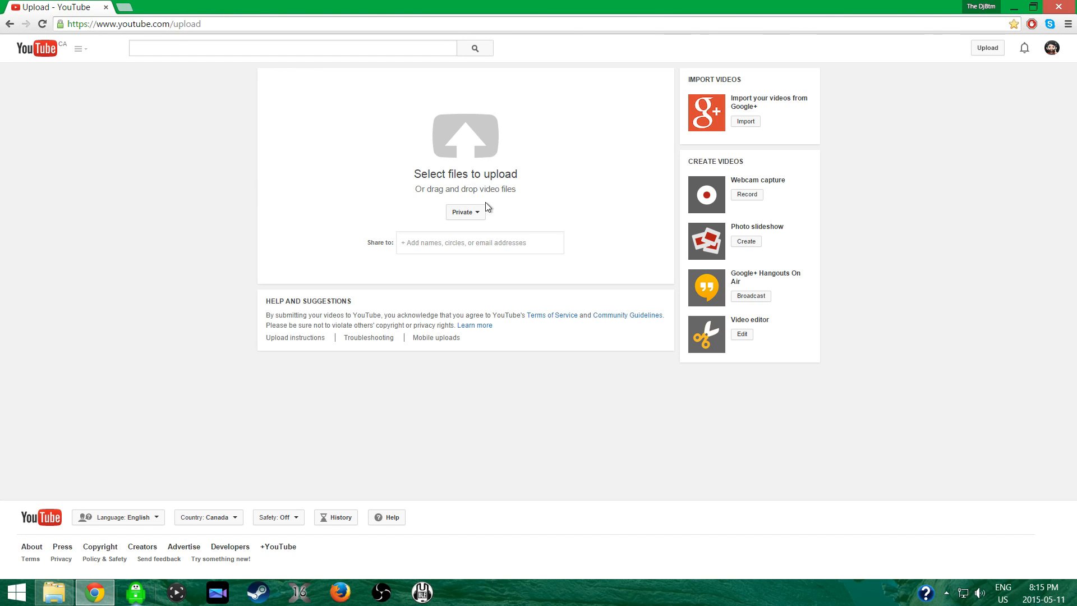
left_click(465, 148)
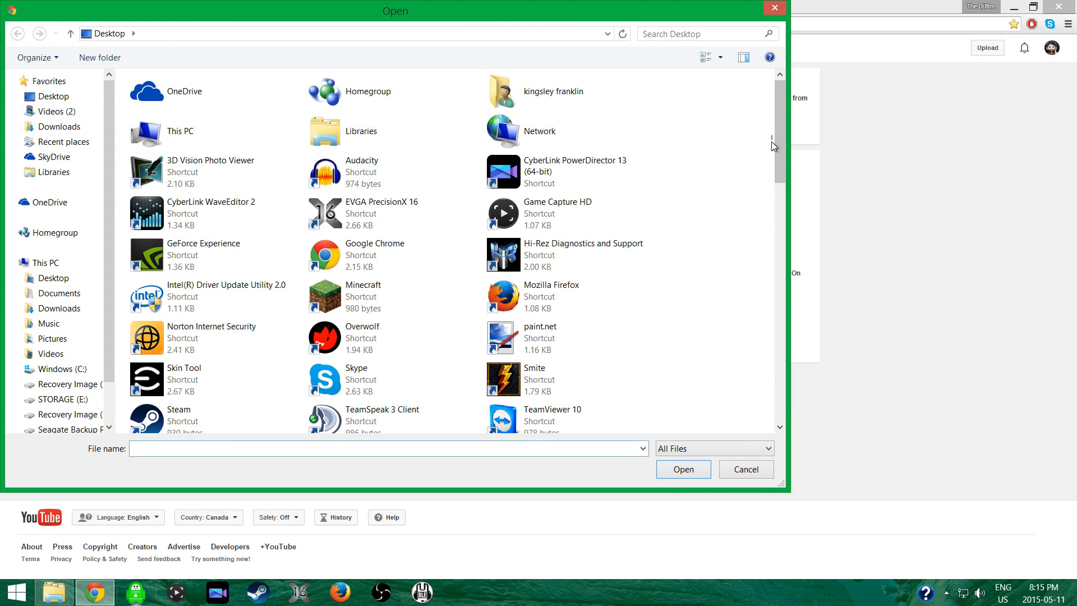
left_click_drag(778, 152, 782, 396)
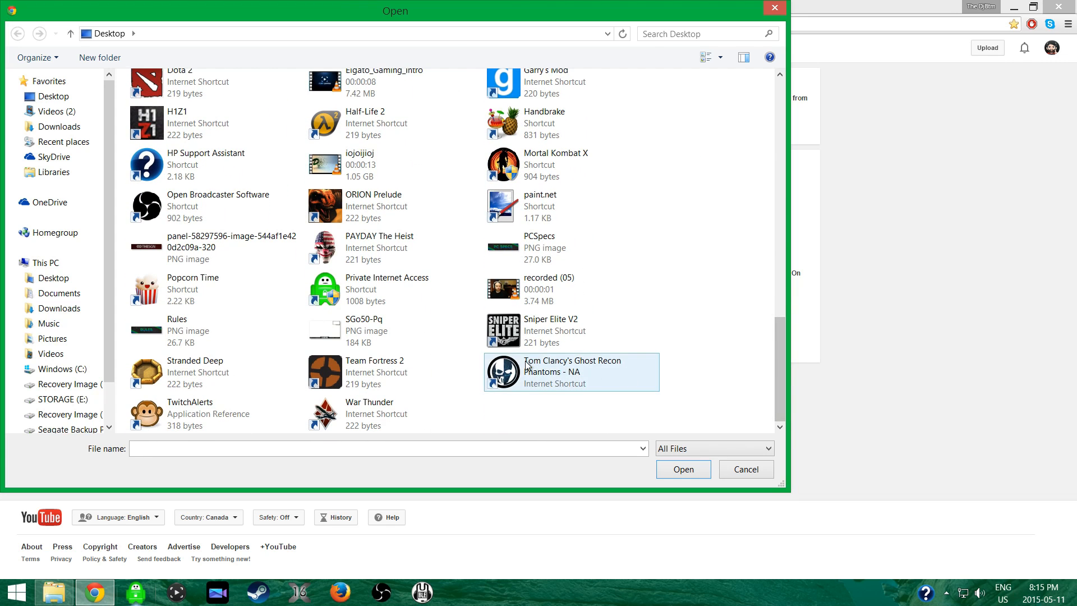
double_click(515, 287)
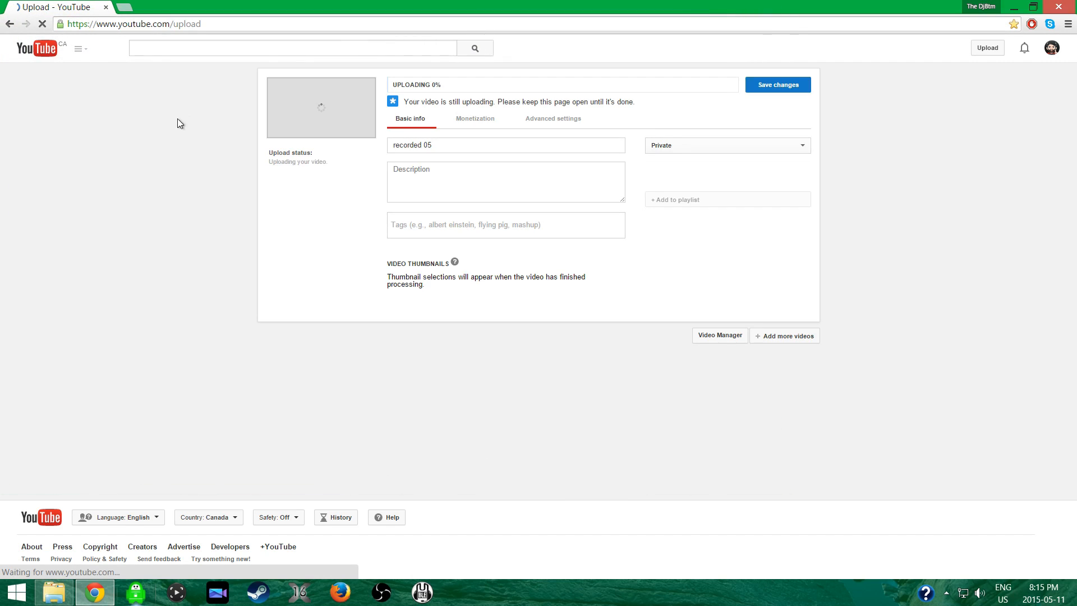
left_click(655, 146)
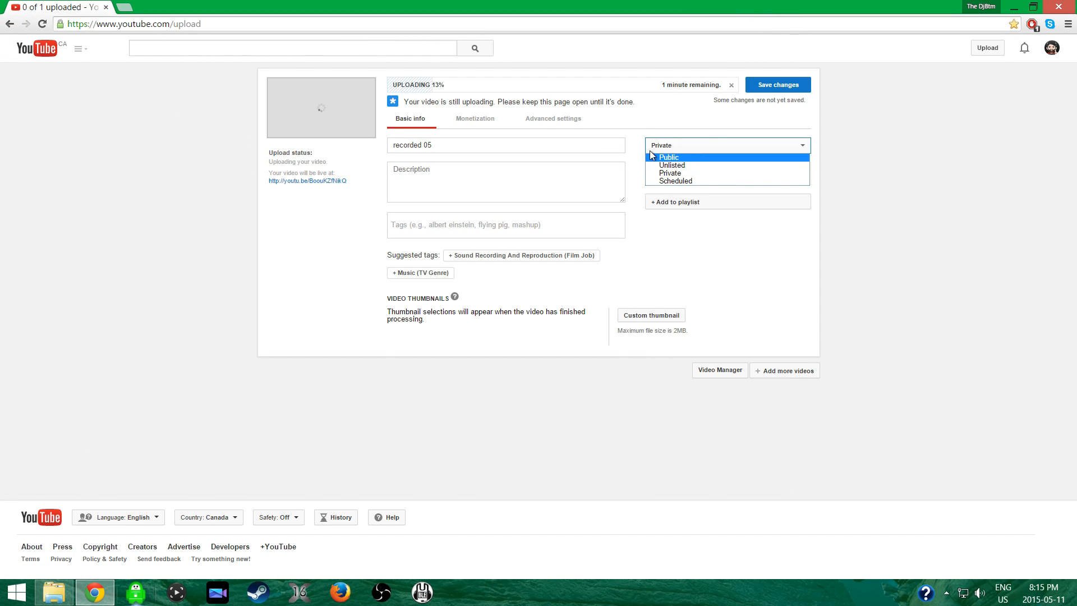
left_click(800, 241)
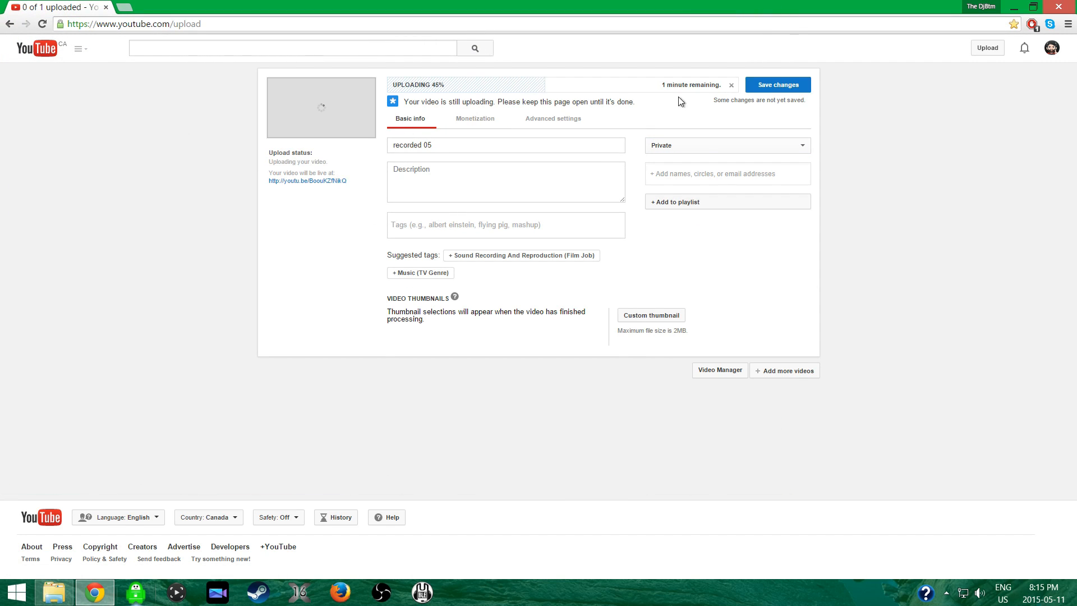
left_click(732, 85)
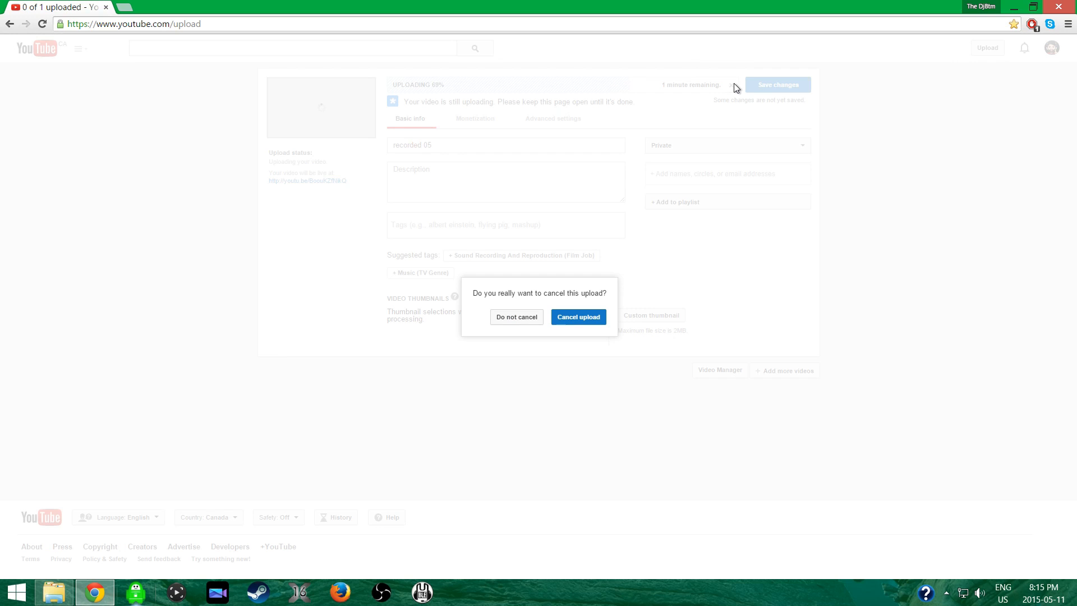
left_click(581, 318)
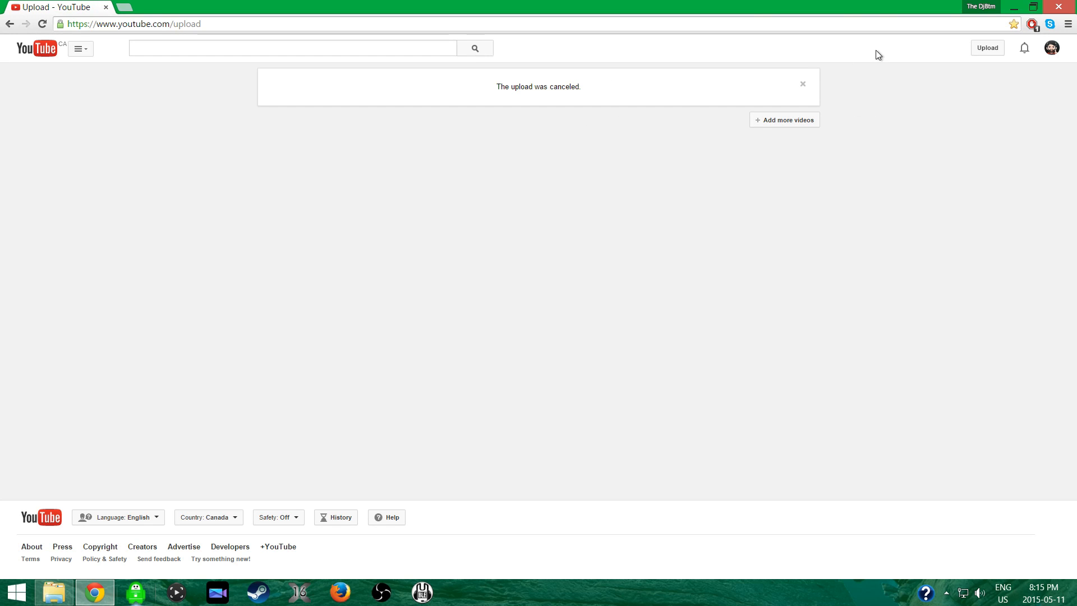
Start a new YouTube upload with the recorded (05) video from the desktop.
left_click(973, 50)
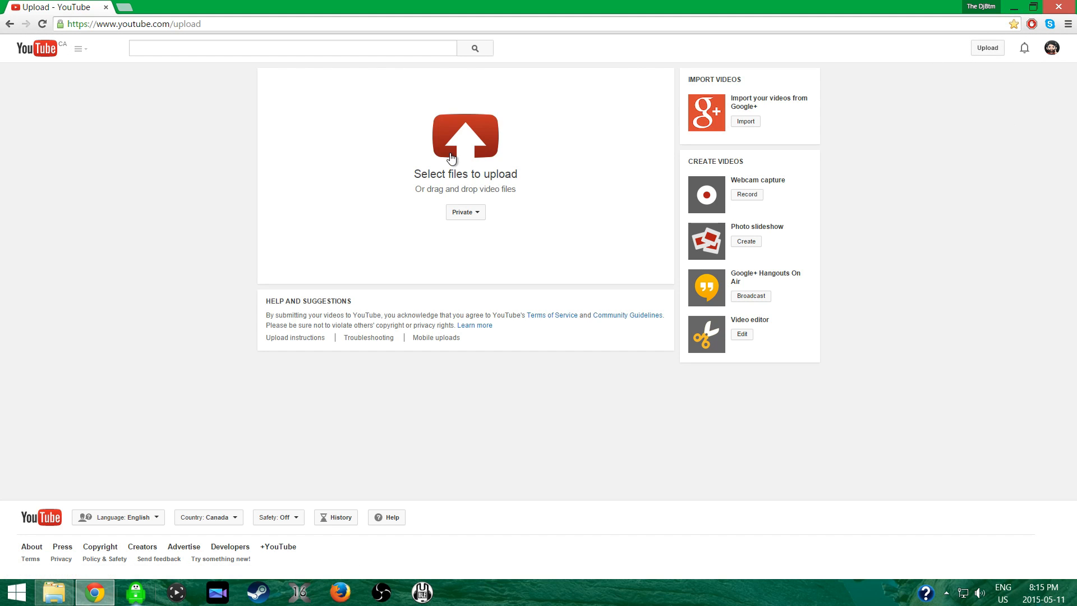
left_click(451, 147)
left_click_drag(777, 122, 779, 359)
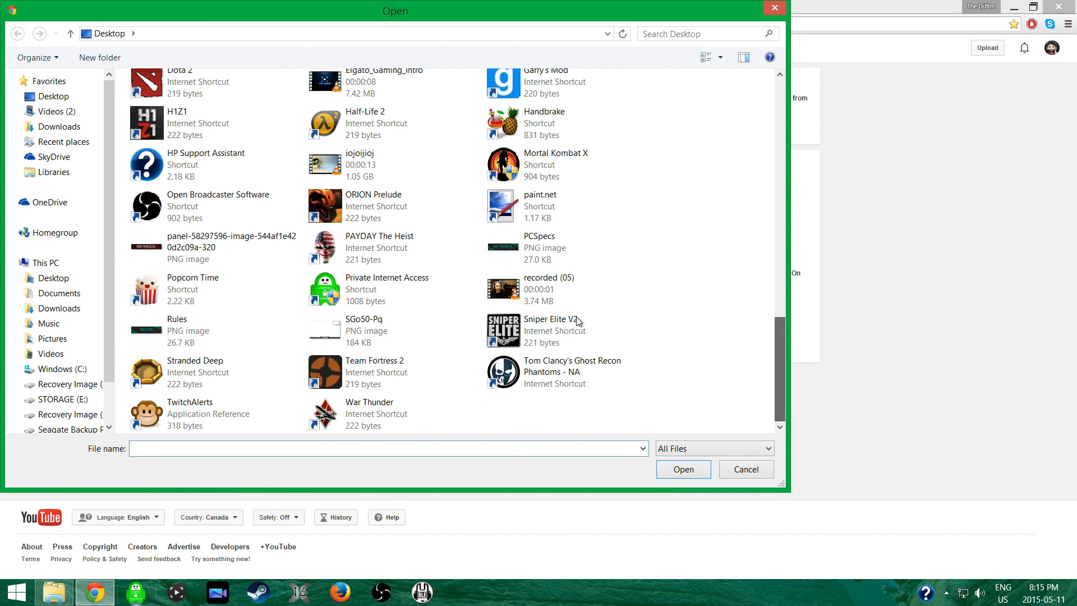
double_click(510, 280)
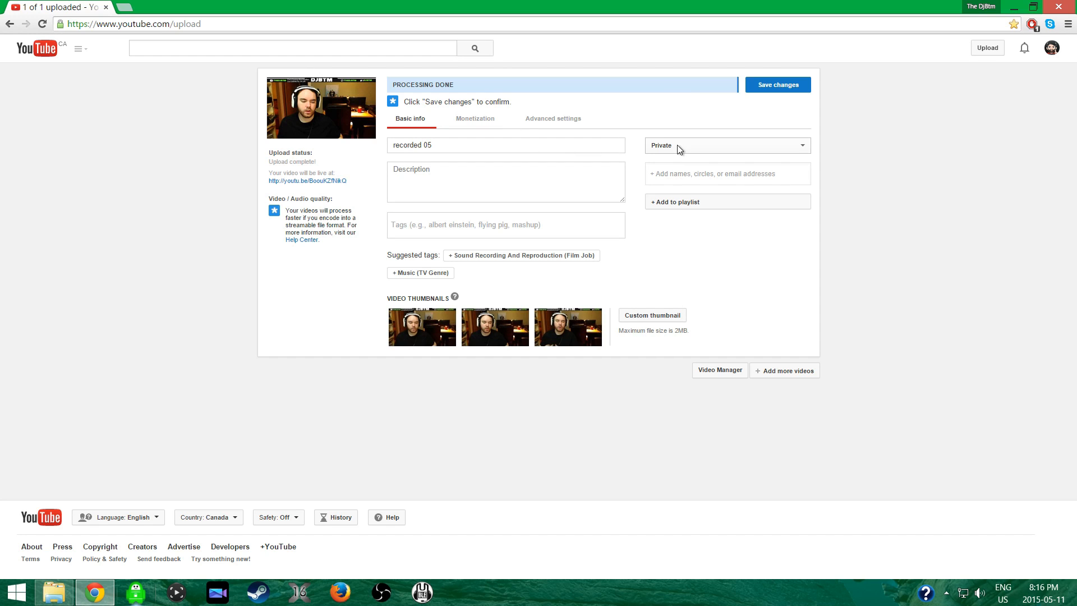
Set the uploaded video's privacy to Scheduled, with a publish date of May 11, 2015 at 12:00 PM.
left_click(715, 148)
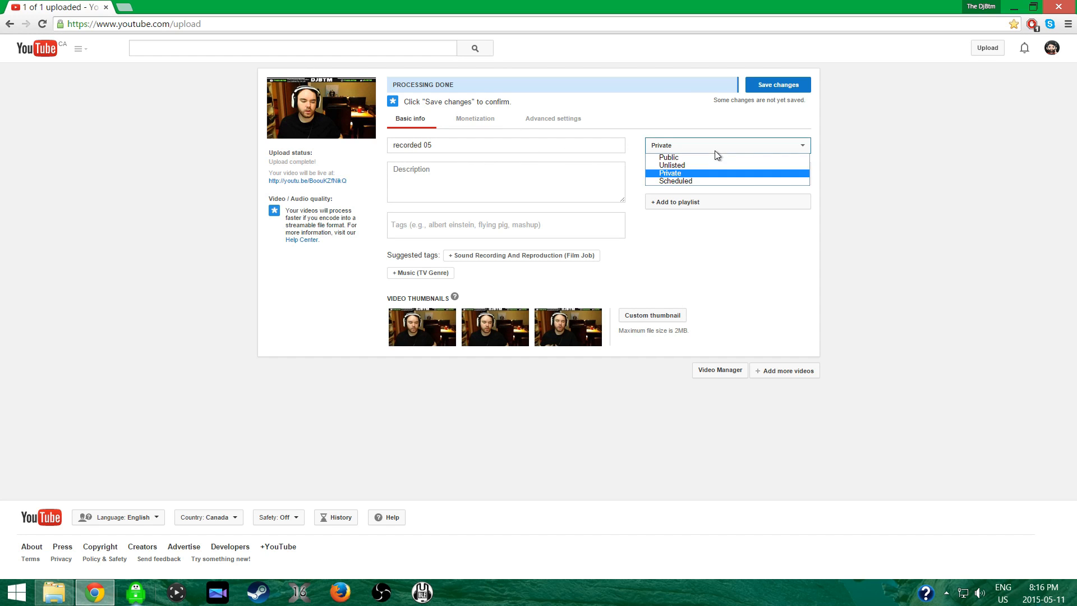
left_click(685, 180)
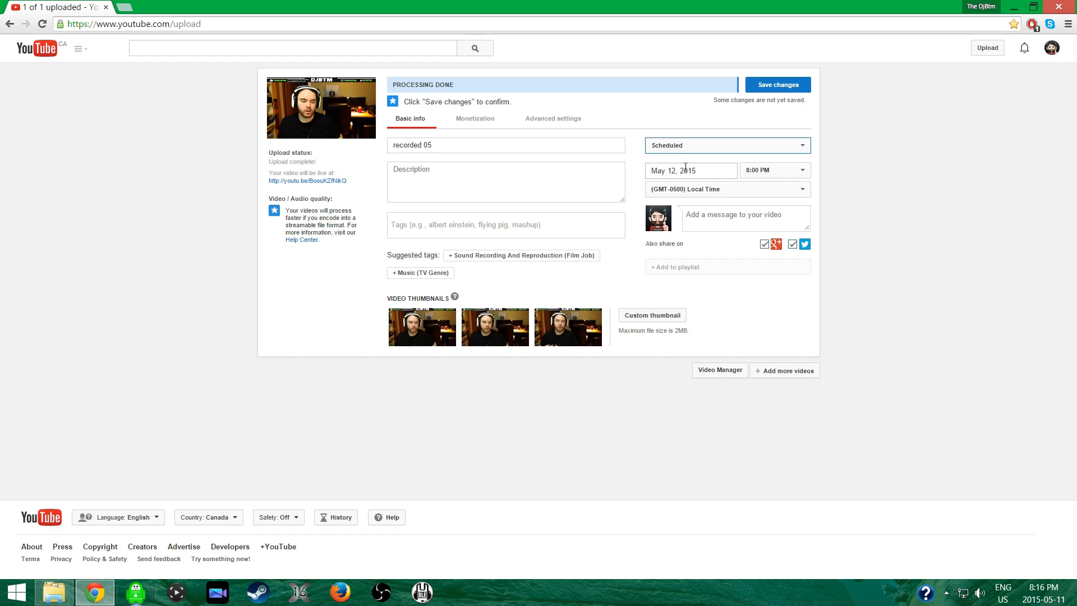
left_click(701, 171)
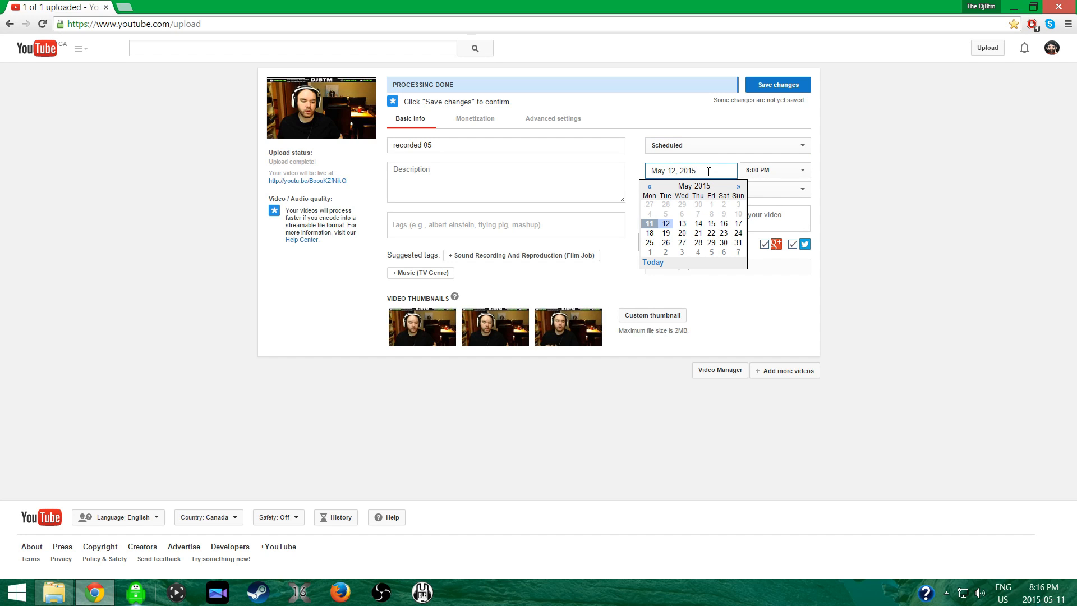
left_click(652, 226)
left_click(750, 171)
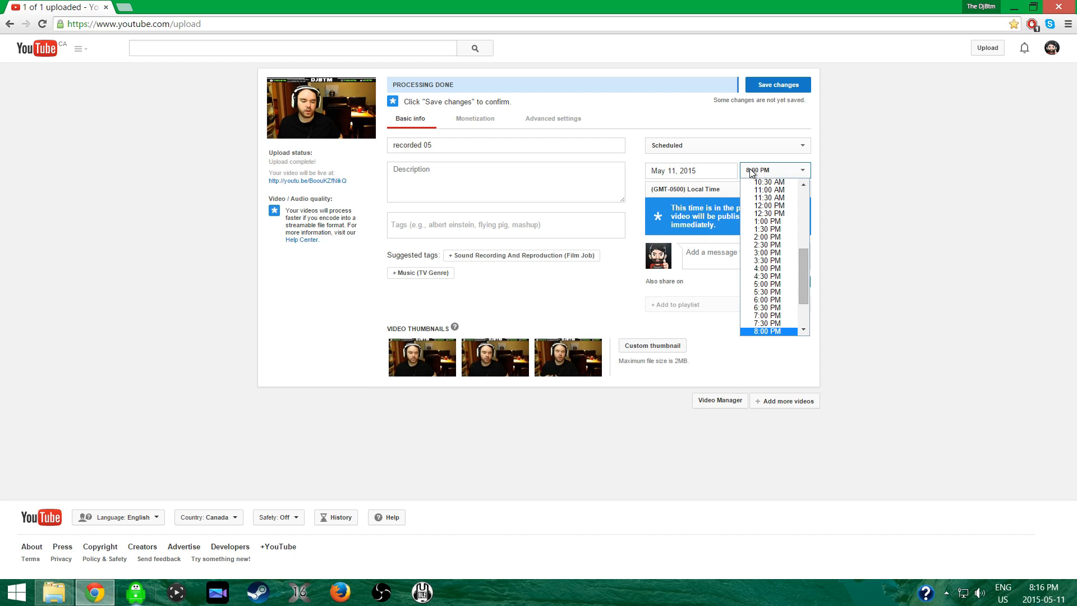
left_click(767, 206)
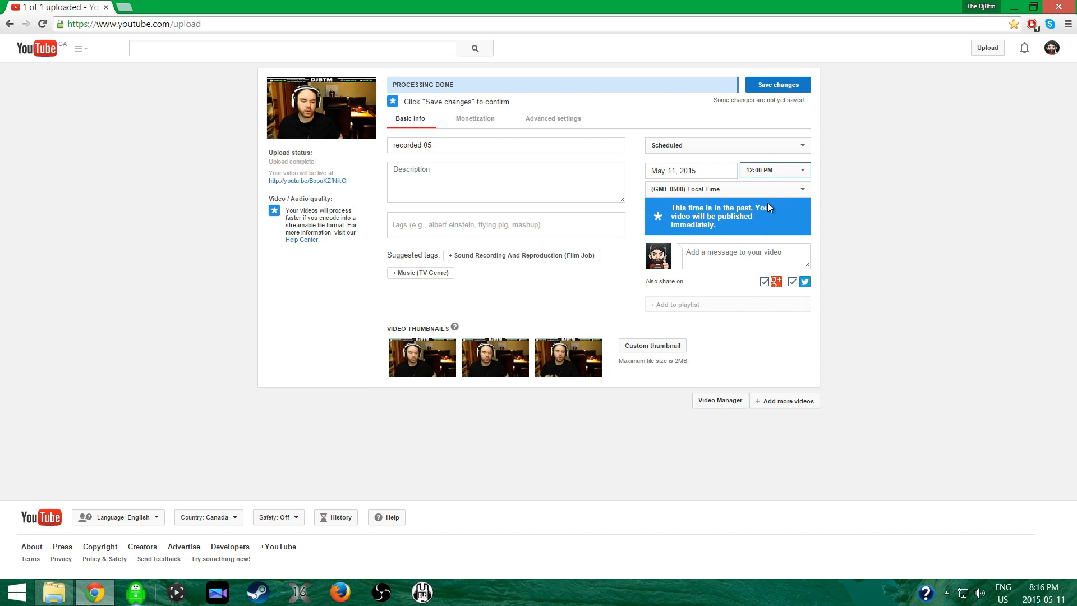
View the video's title and monetization usage policy without changing them, and close the browser without saving the video's changes.
triple_click(474, 145)
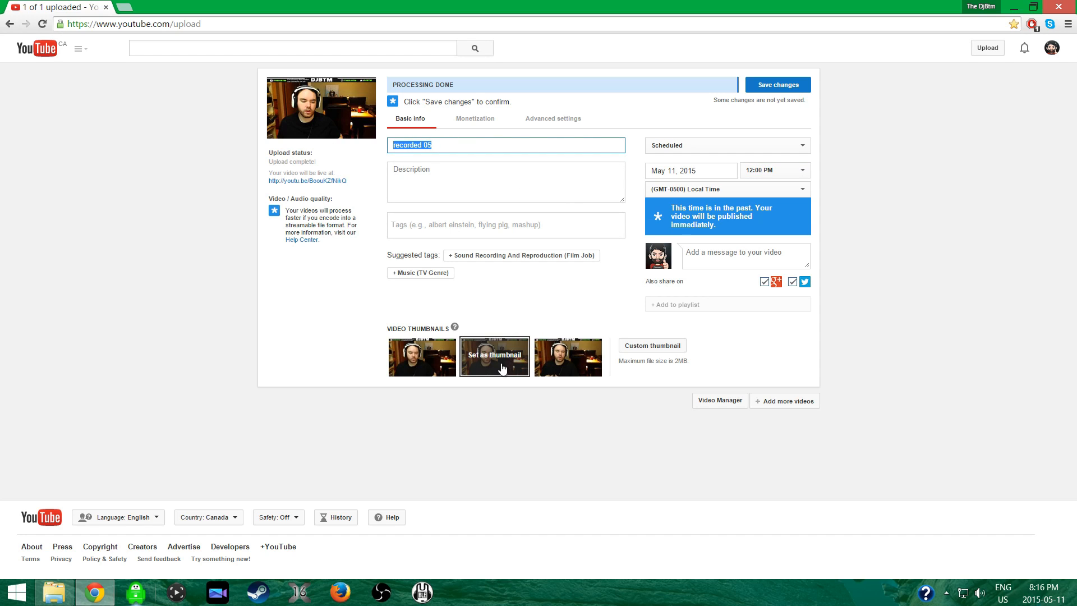
left_click(475, 117)
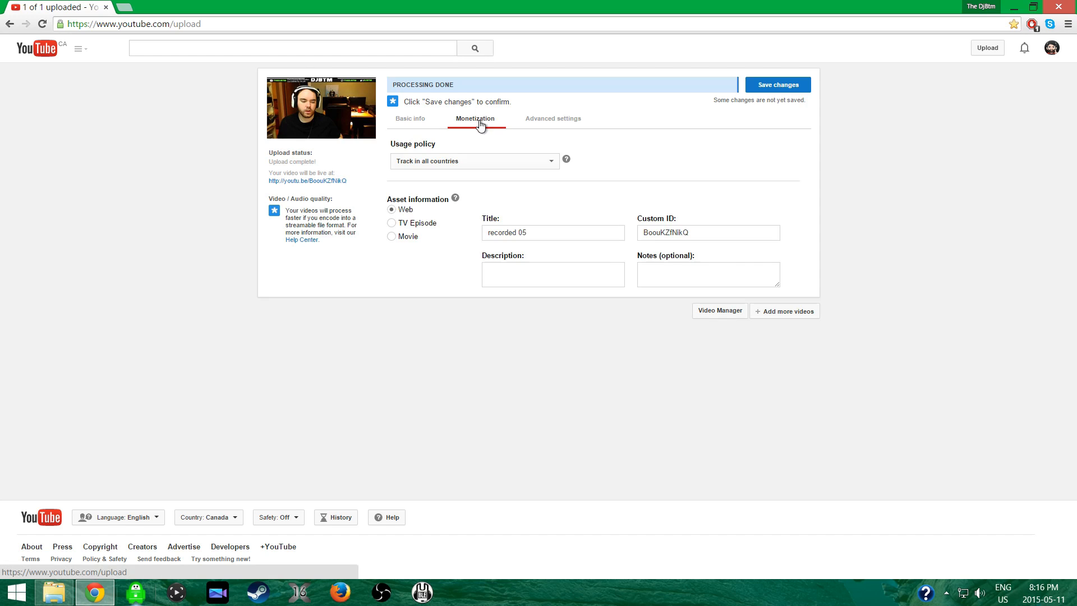
left_click(515, 161)
left_click(568, 183)
left_click(410, 120)
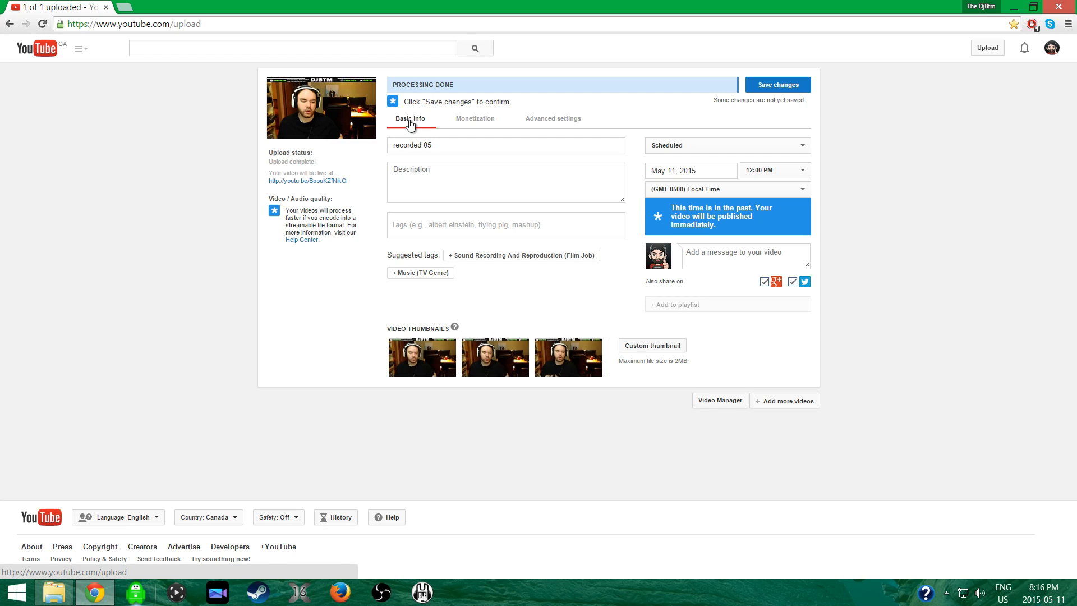
left_click(1059, 7)
left_click(492, 138)
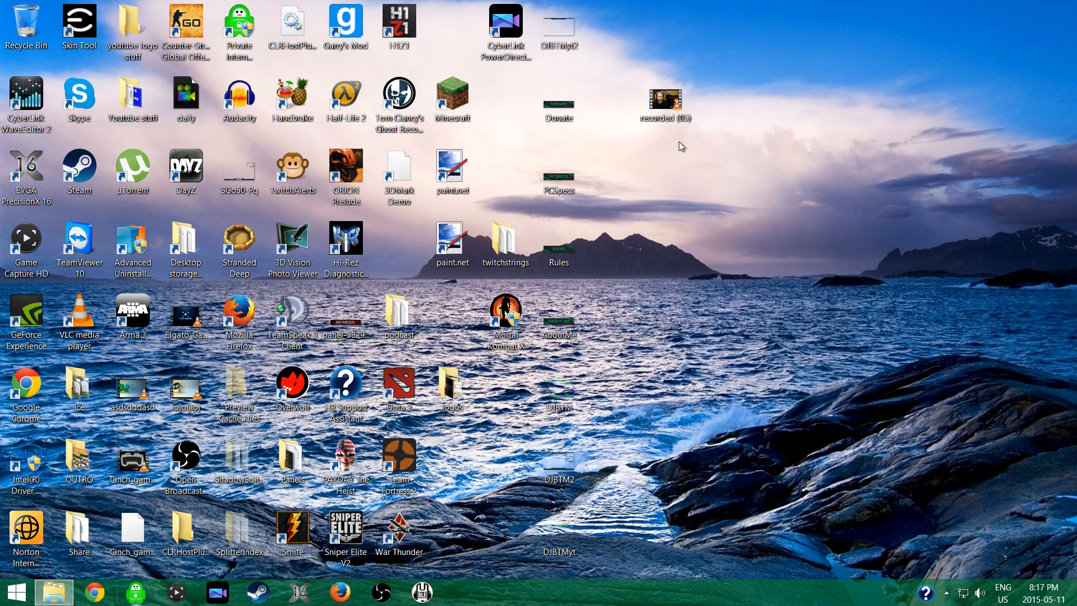
left_click_drag(610, 150, 809, 418)
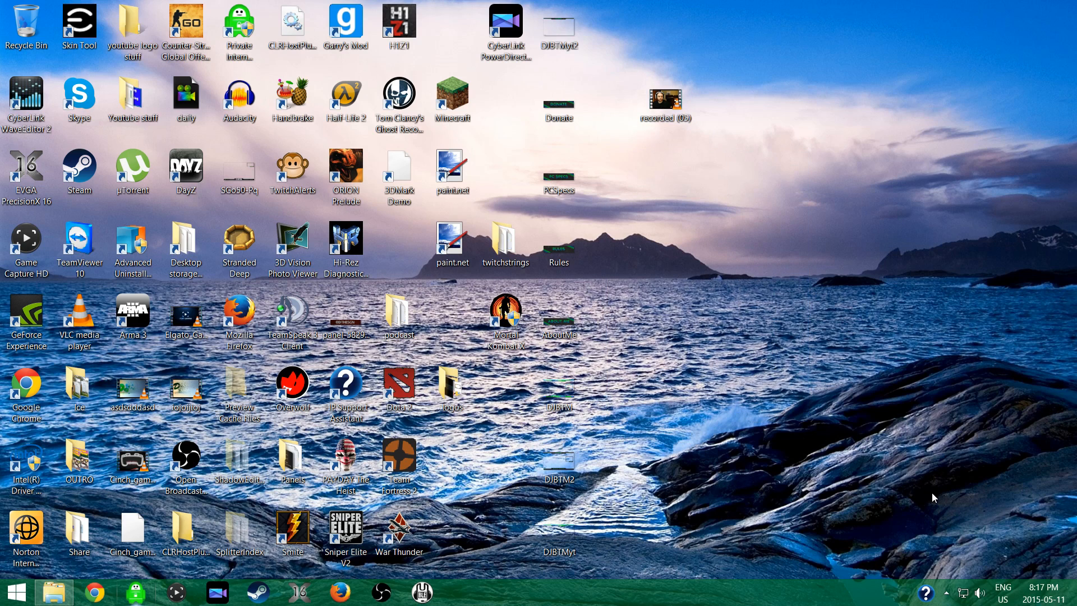